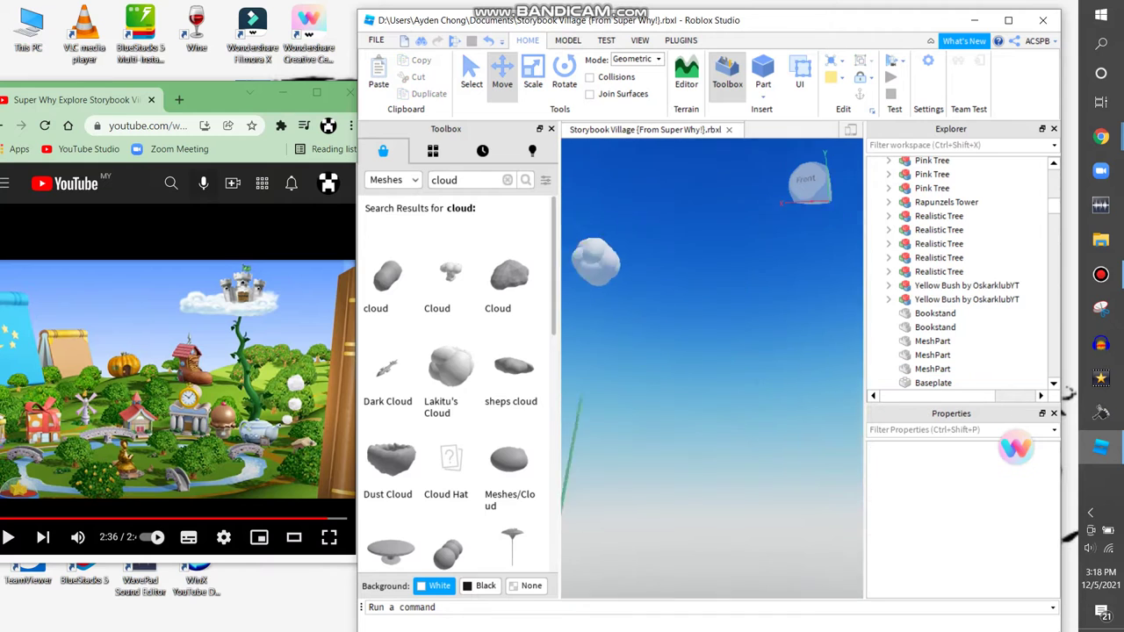
Step: Enlarge the cloud mesh above the beanstalk and move it beside the top of the stalk
left_click(660, 340)
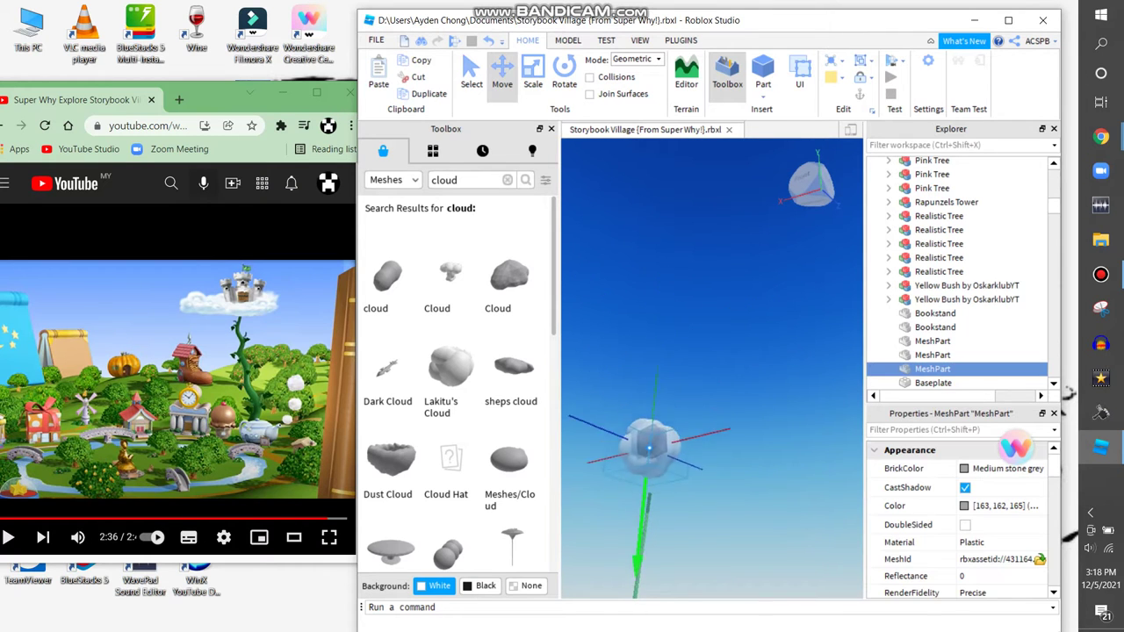
key("f")
right_click_drag(711, 369, 689, 356)
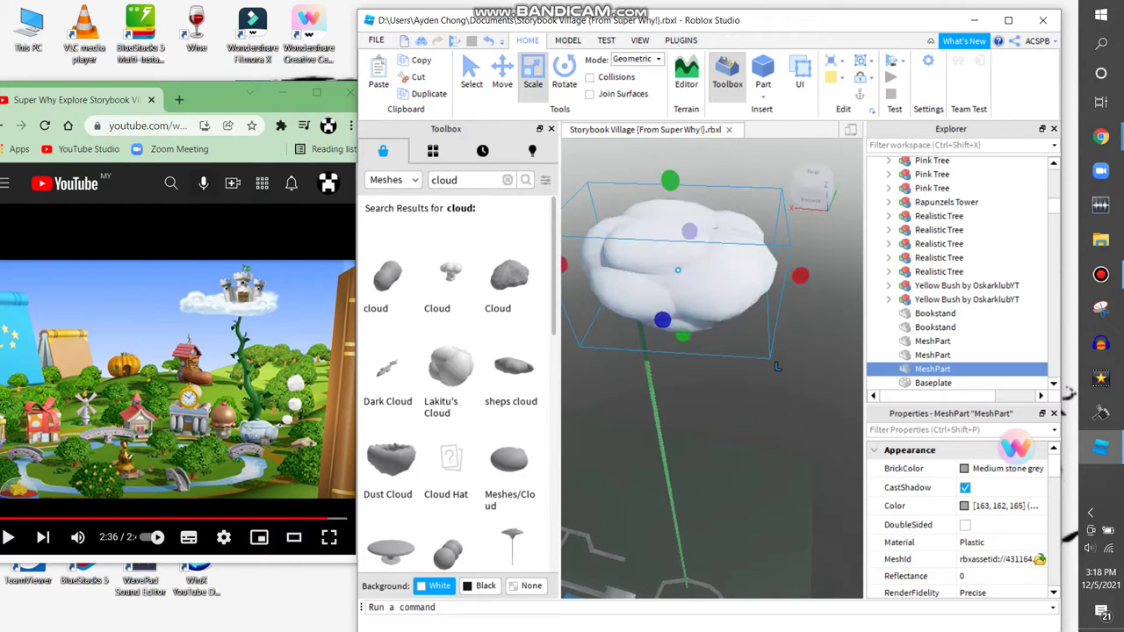
key("ctrl+2")
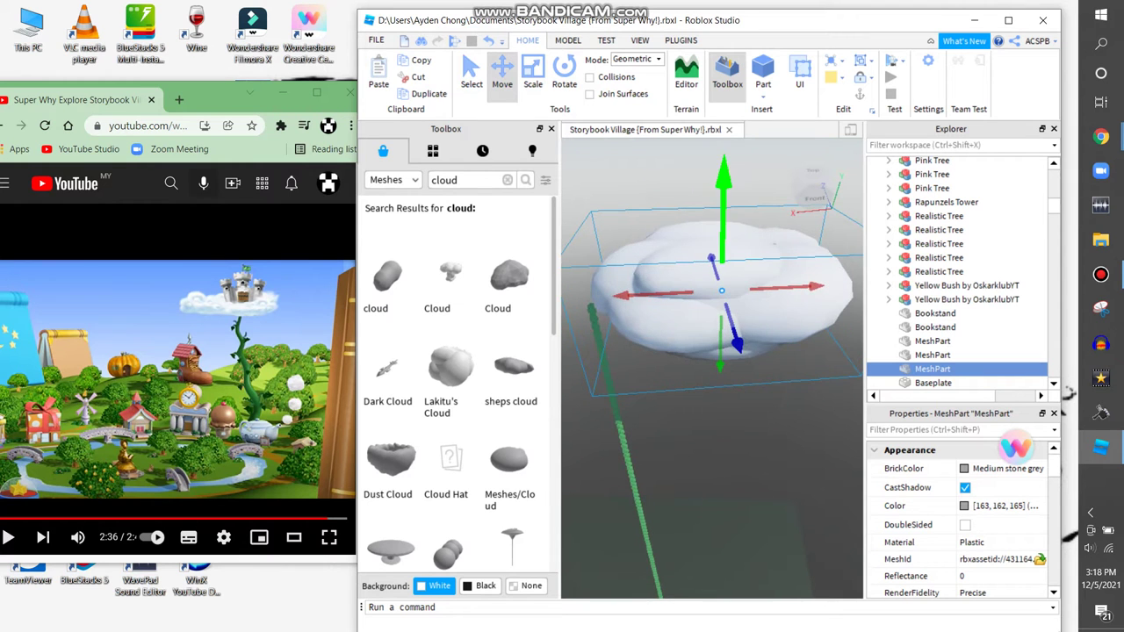
key("e")
right_click_drag(711, 352, 711, 457)
Step: Duplicate the enlarged cloud and move the copy diagonally in front of the original so the two overlap
left_click(932, 355)
key("s")
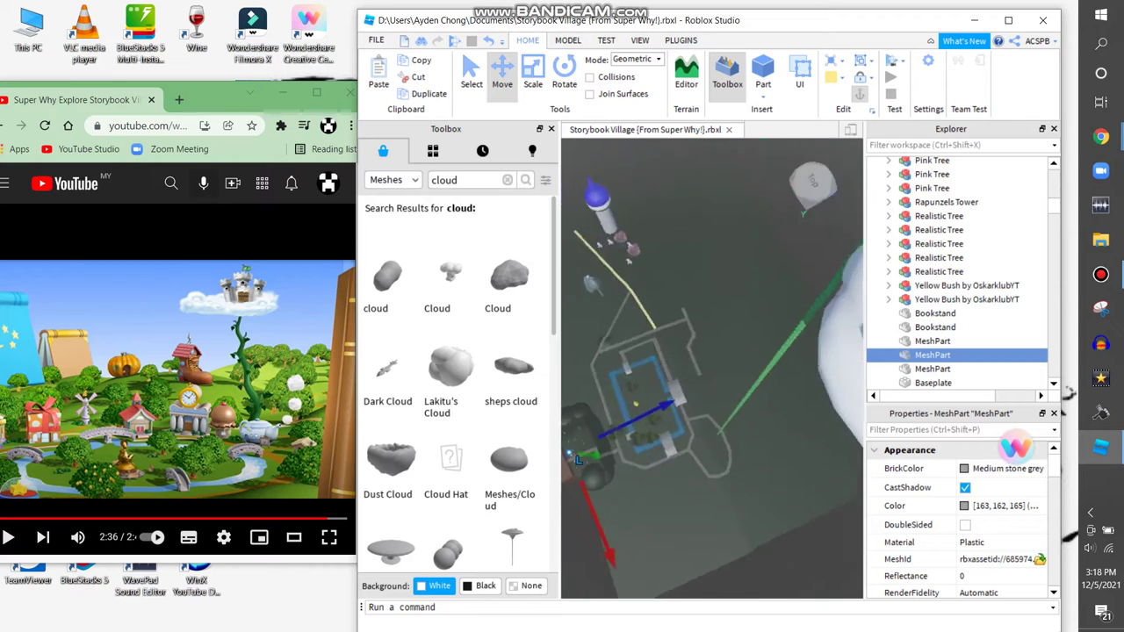
key("f")
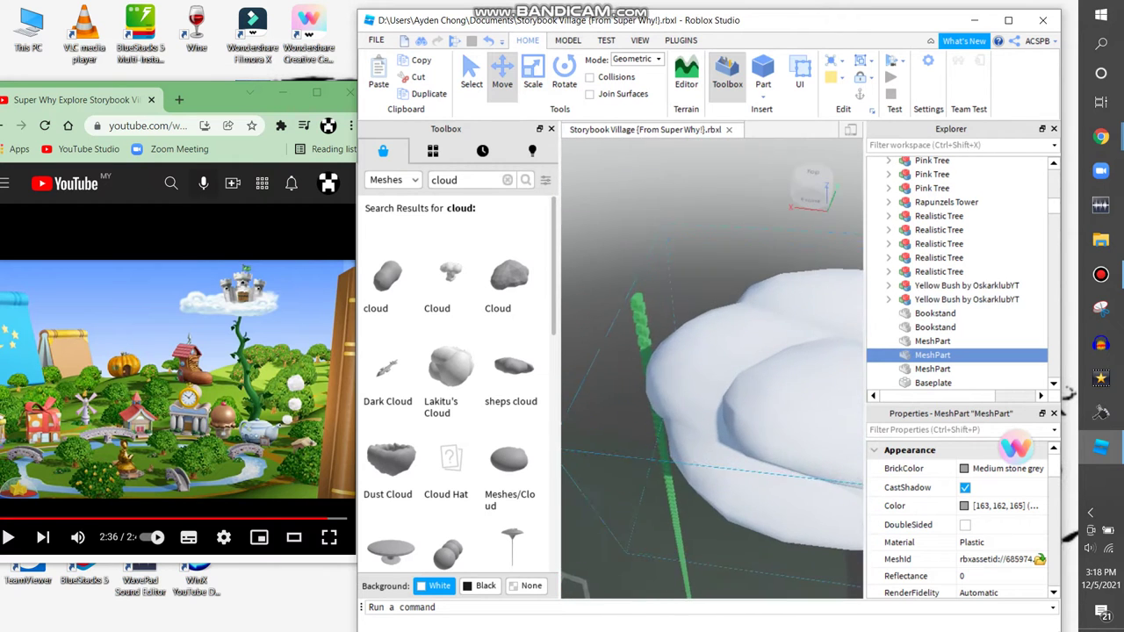
left_click(932, 369)
scroll(711, 351, "down", 3)
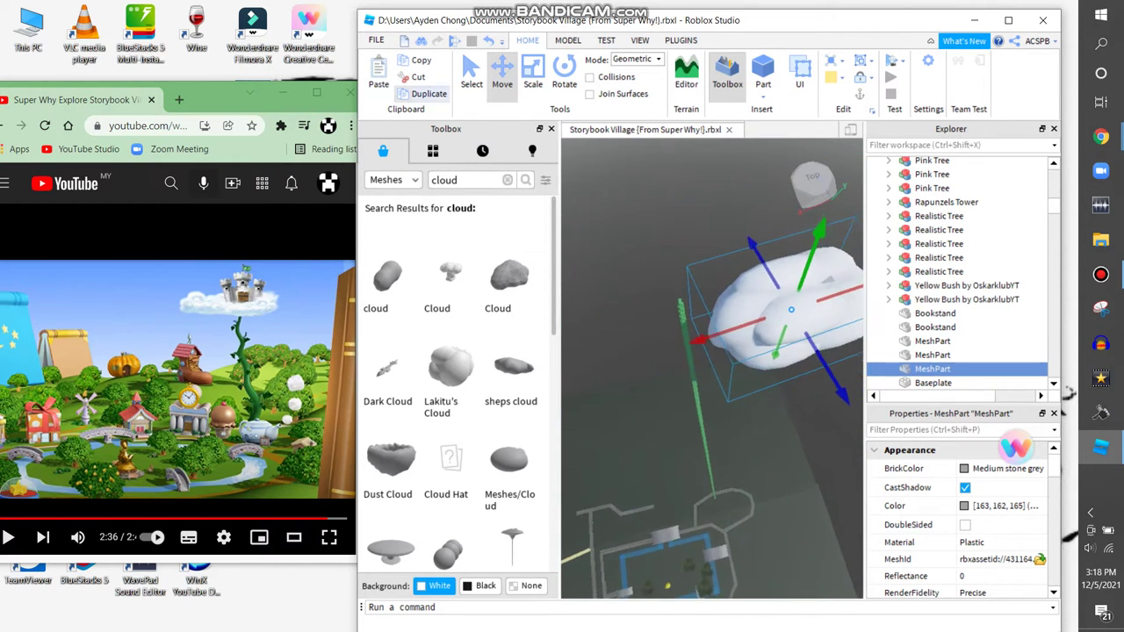
key("ctrl+d")
left_click(567, 39)
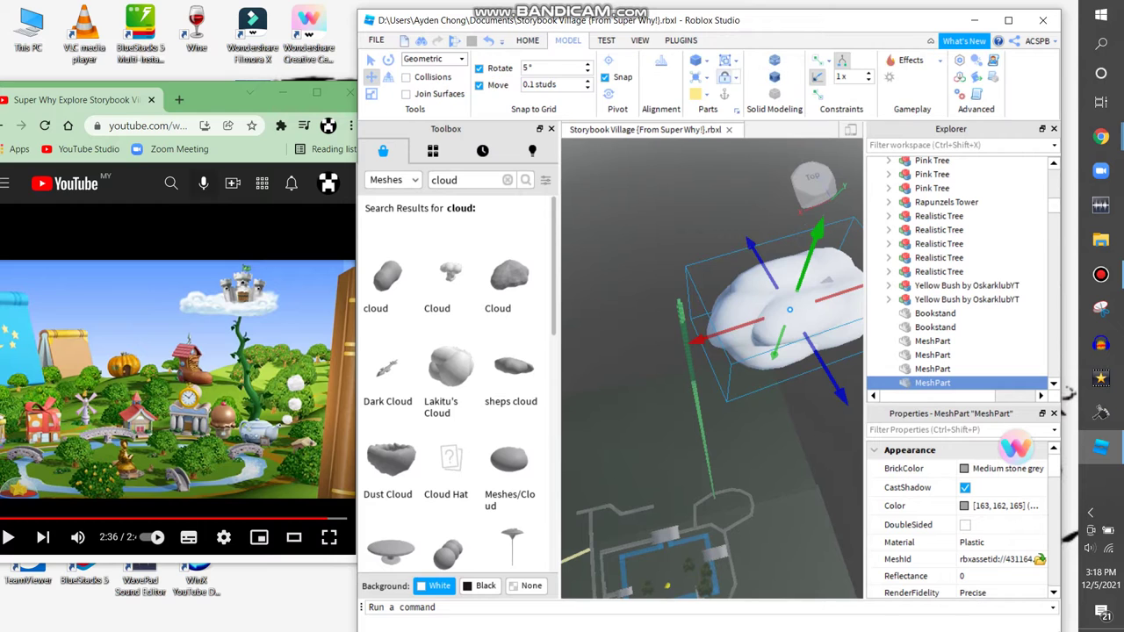
left_click_drag(790, 309, 803, 410)
left_click(856, 356)
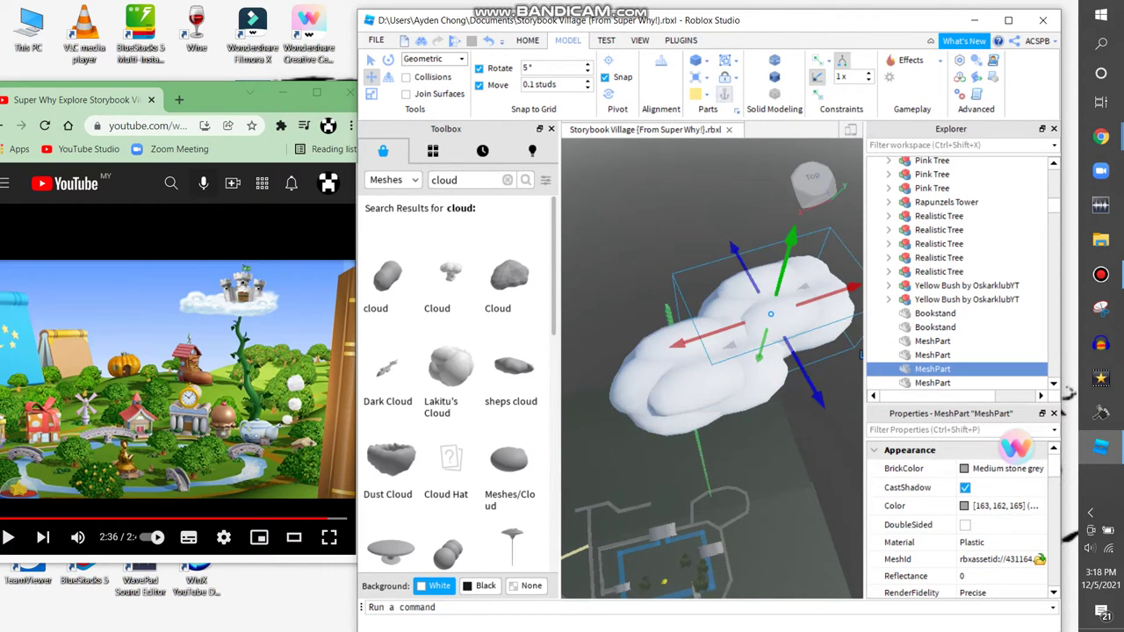
Step: Duplicate the front cloud and move the copy to the opposite side of the beanstalk
left_click(803, 410)
key("ctrl+2")
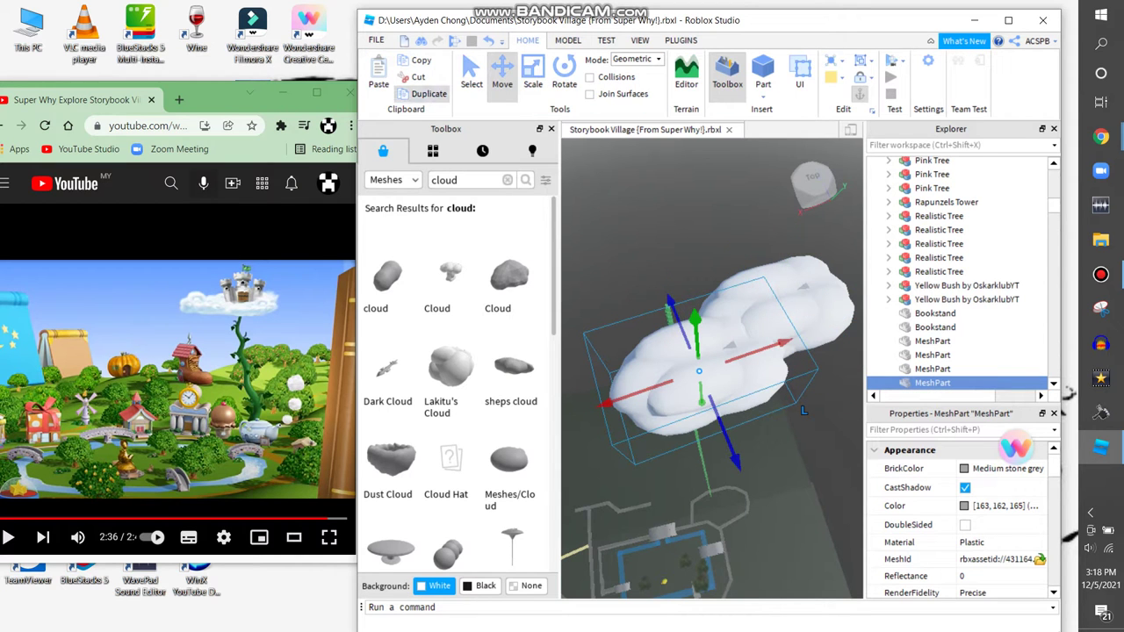
left_click_drag(802, 410, 763, 314)
scroll(667, 289, "up", 10)
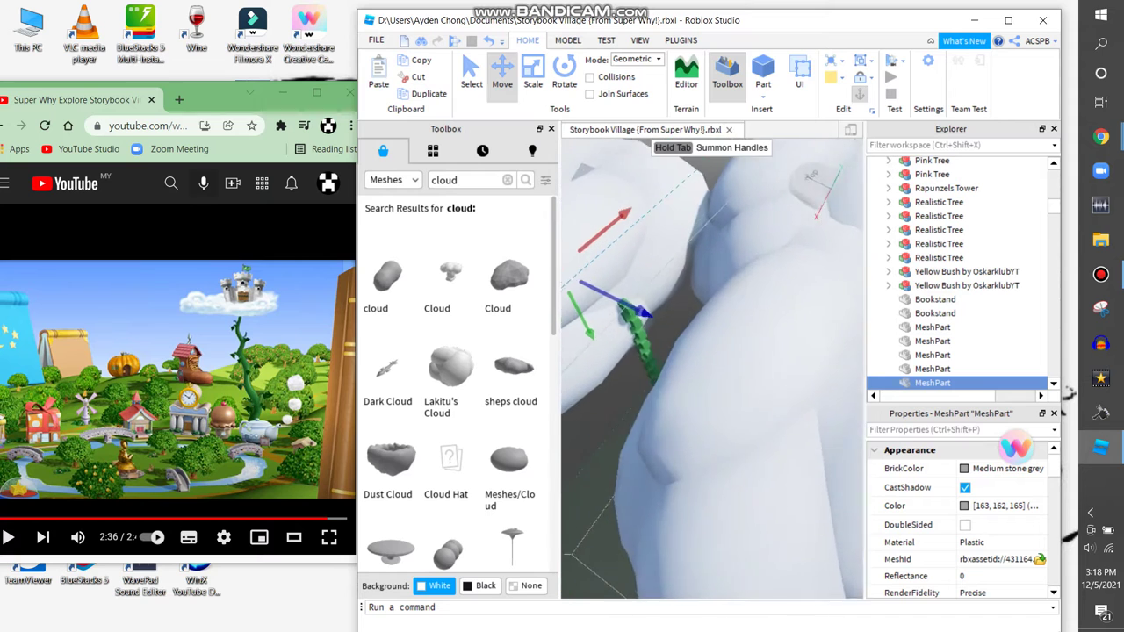
right_click_drag(667, 289, 667, 290)
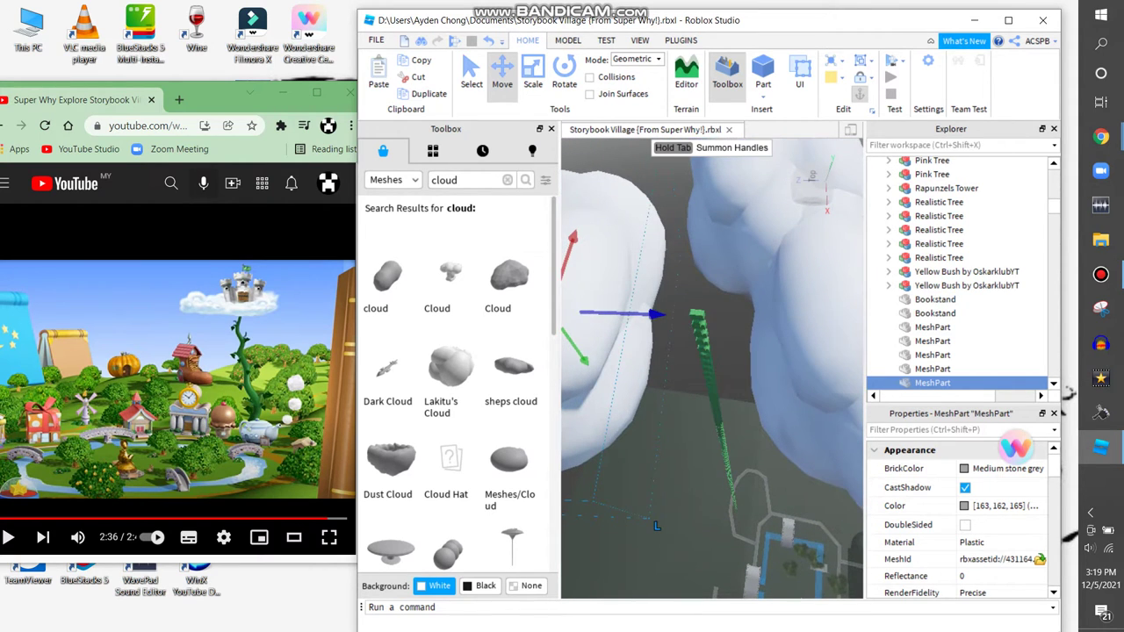
left_click(656, 525)
Step: Duplicate the Beanstalk model and extend the stalk upward until it rises above the clouds
left_click(703, 347)
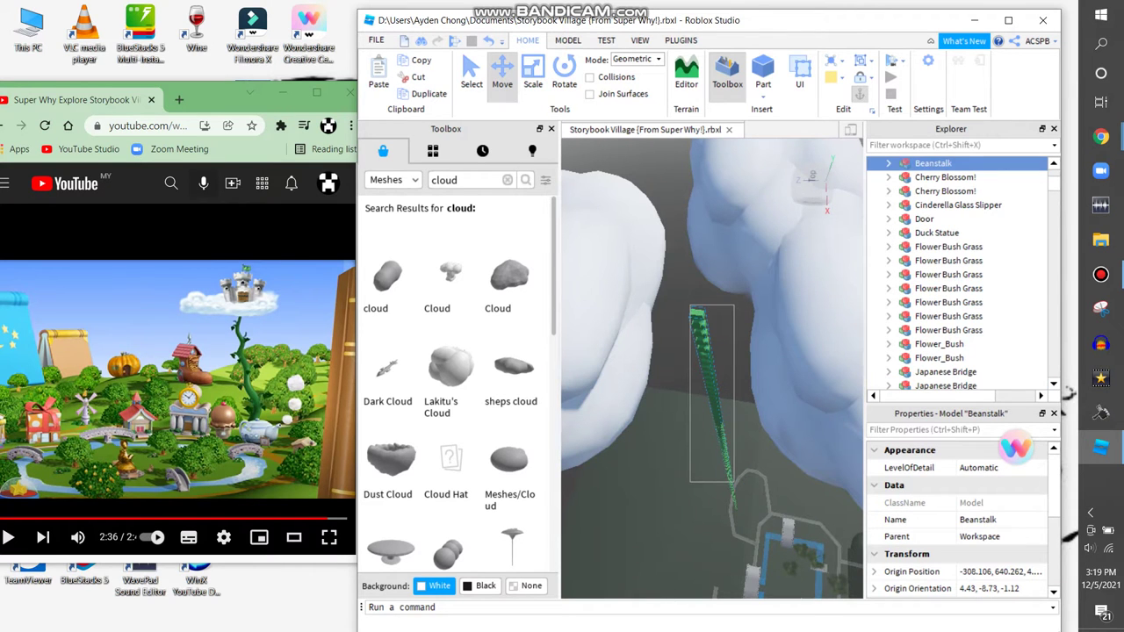
right_click_drag(711, 352, 711, 413)
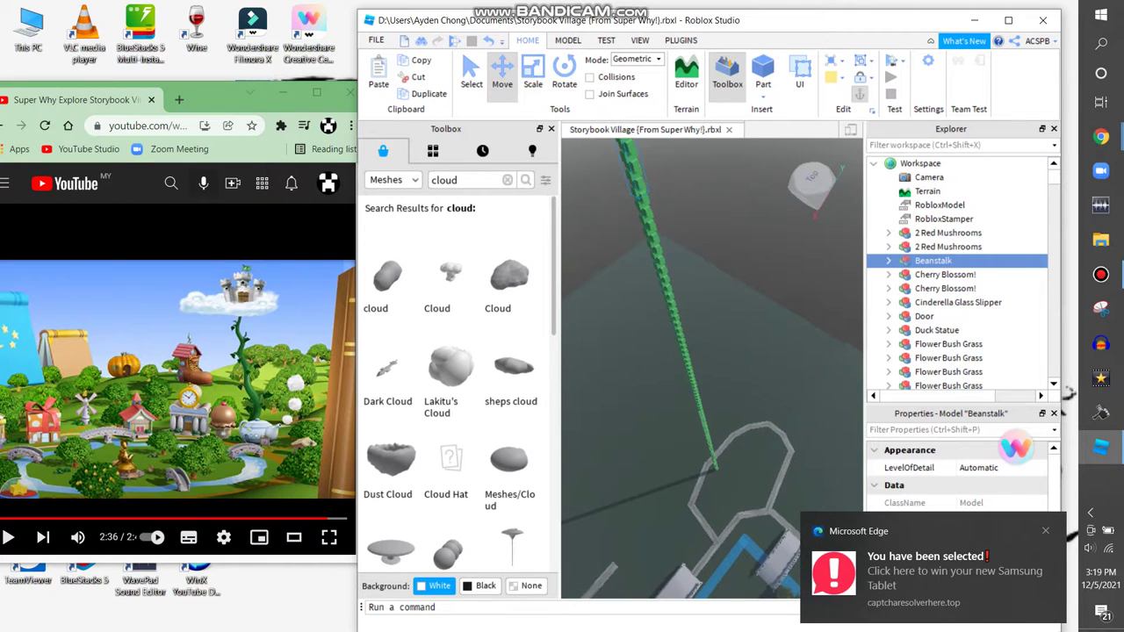
key("f")
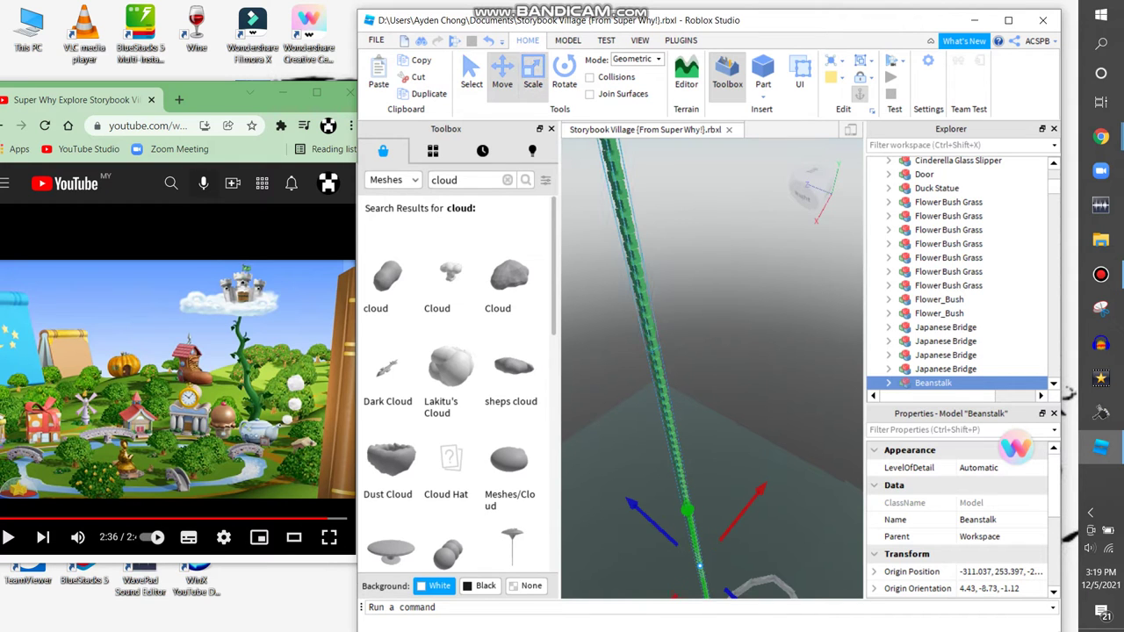
key("ctrl+3")
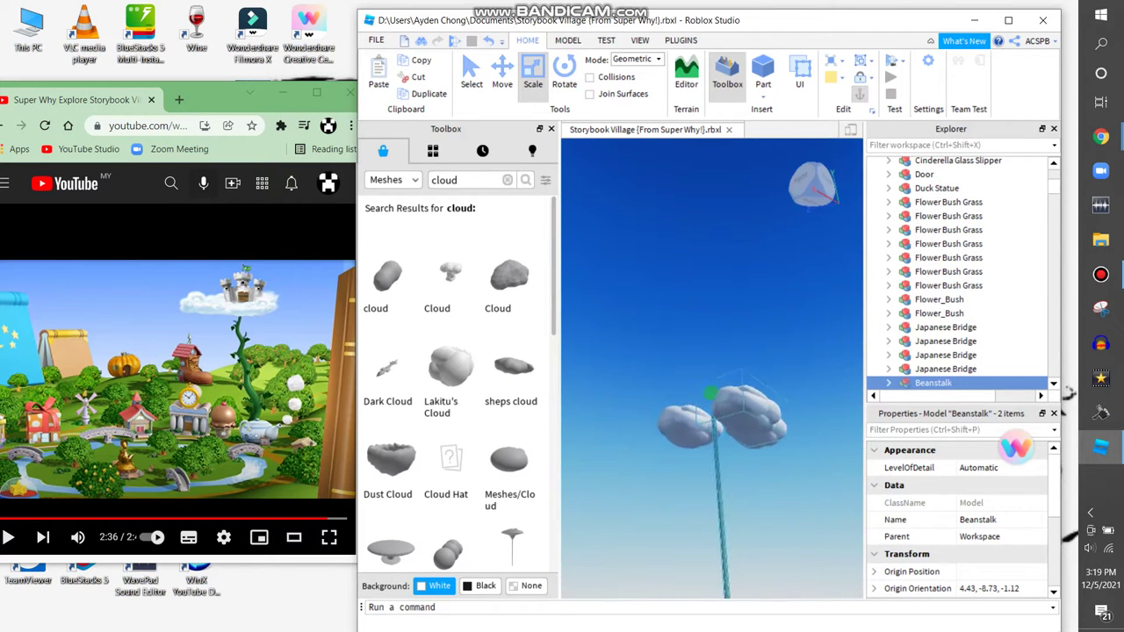
key("w")
key("s")
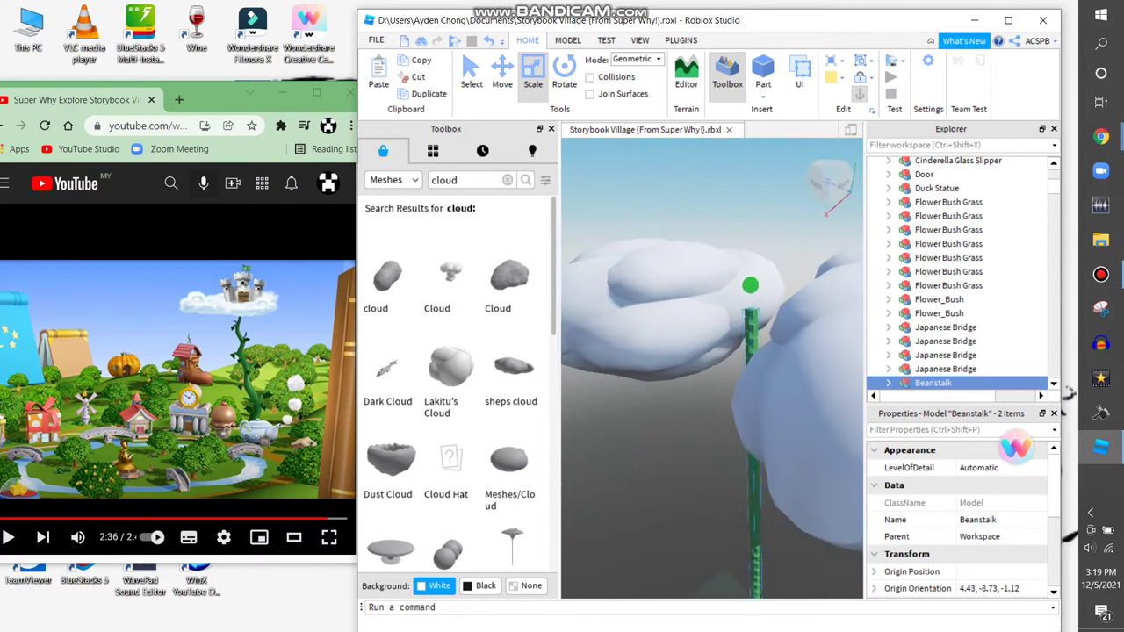
key("s")
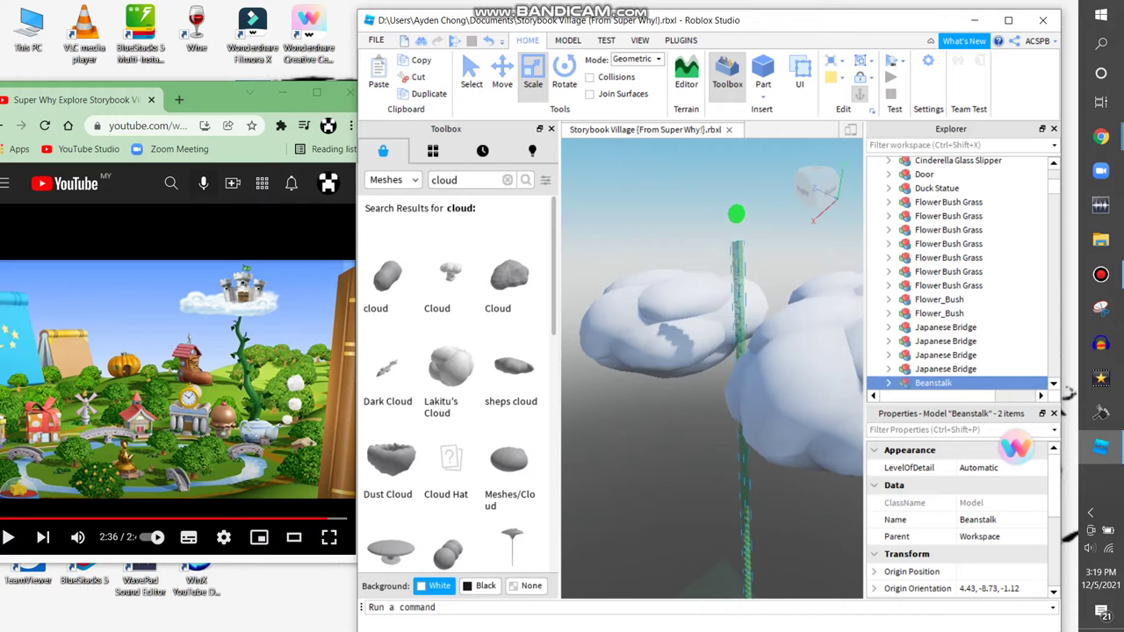
key("s")
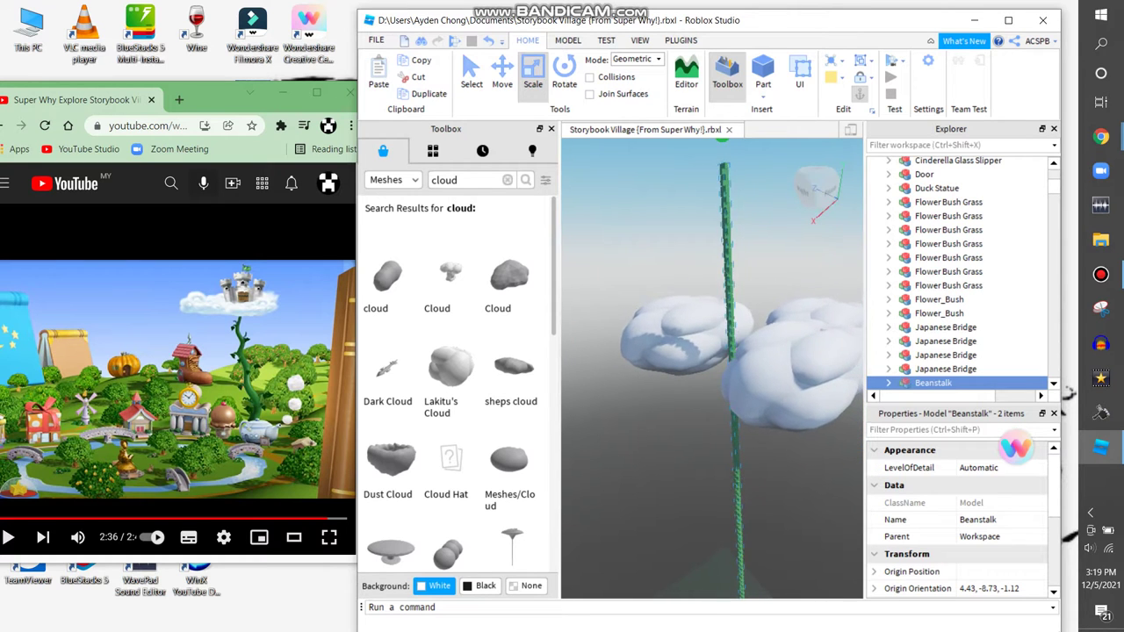
key("w")
key("s")
Step: Duplicate the rear cloud and move the copy sideways behind the beanstalk to close the gap between the clouds
left_click(738, 256)
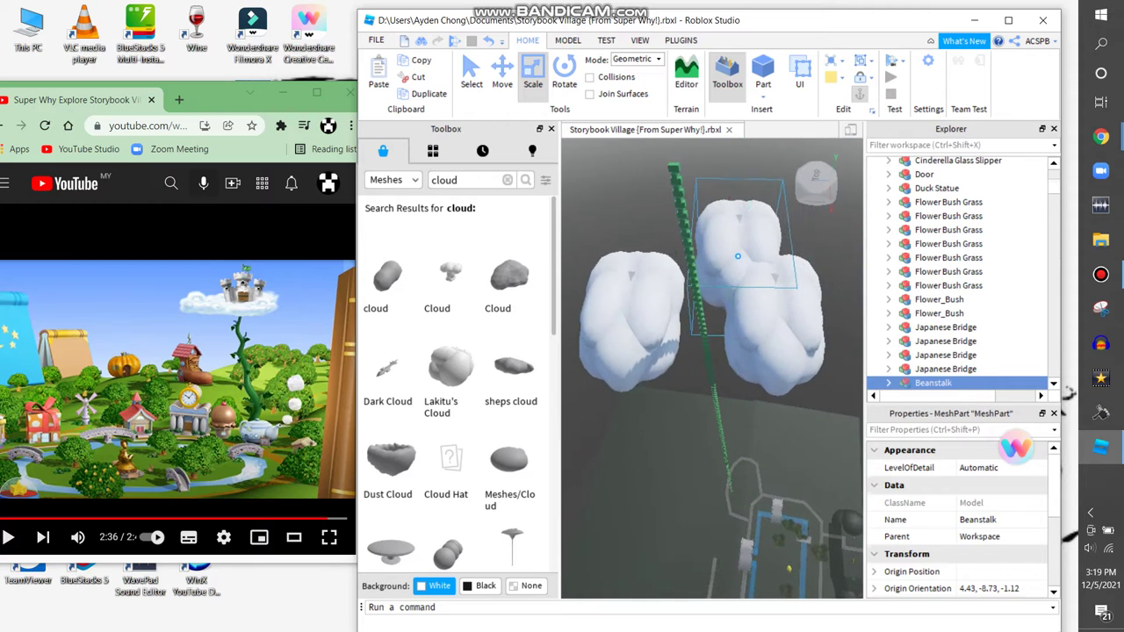
key("ctrl+2")
key("ctrl+2")
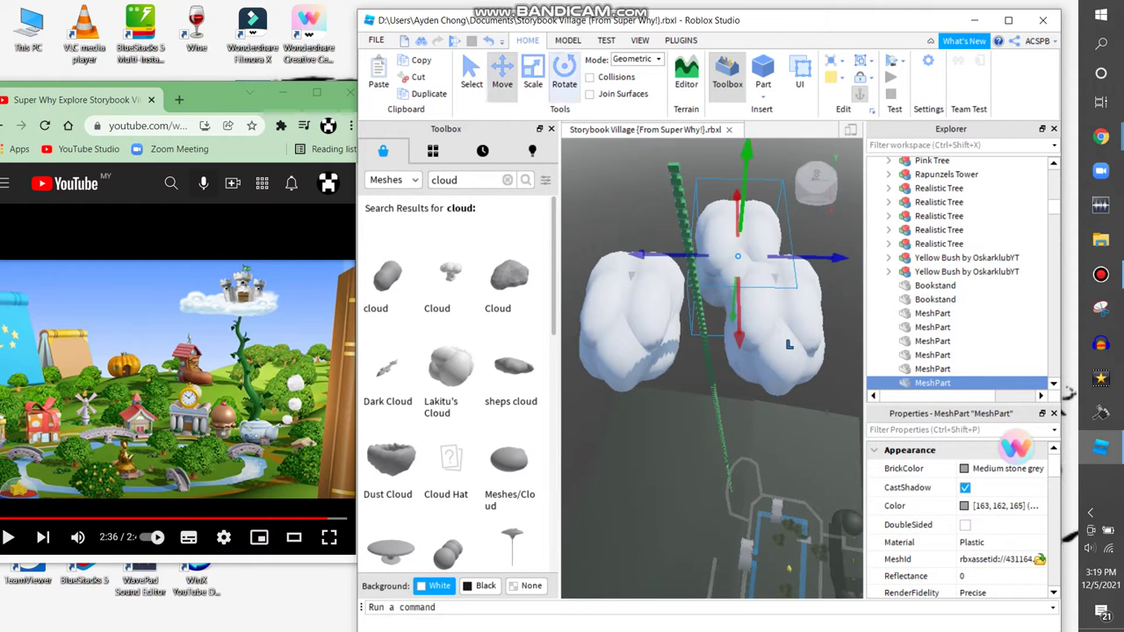
key("s")
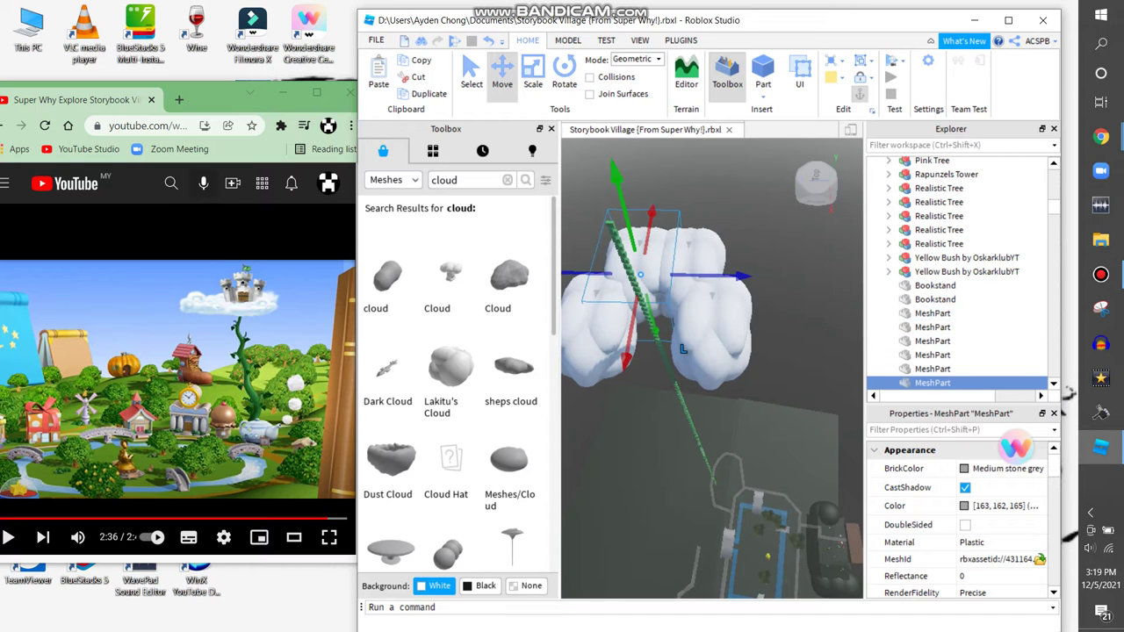
Step: Duplicate the four clouds around the beanstalk, rotate the copied group and move it in front of the originals
left_click(932, 341, "shift")
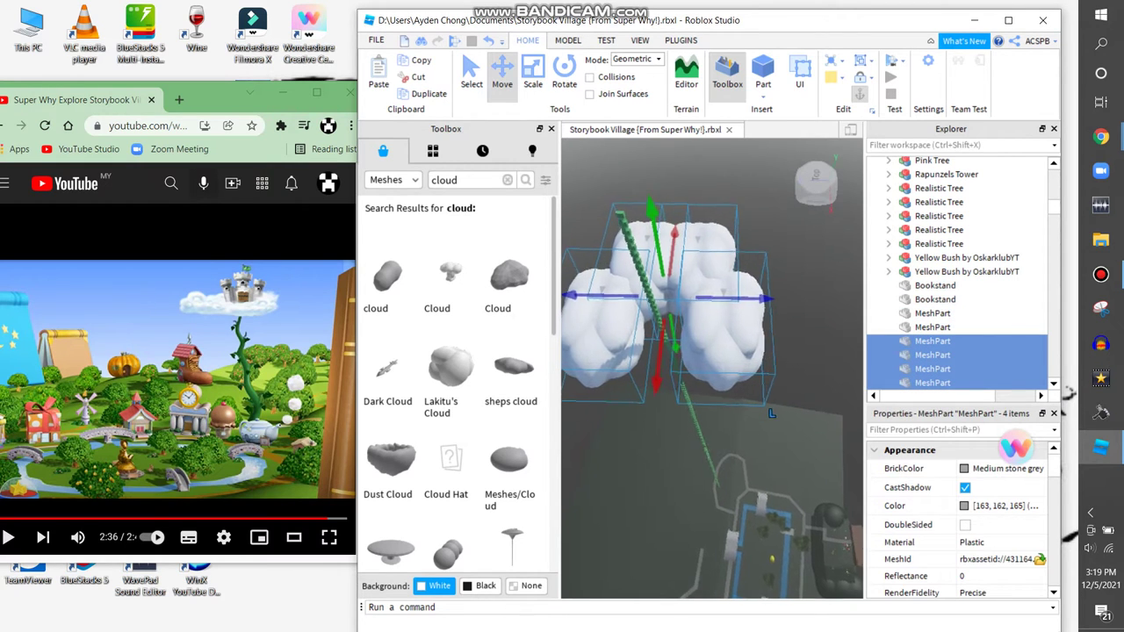
key("ctrl+d")
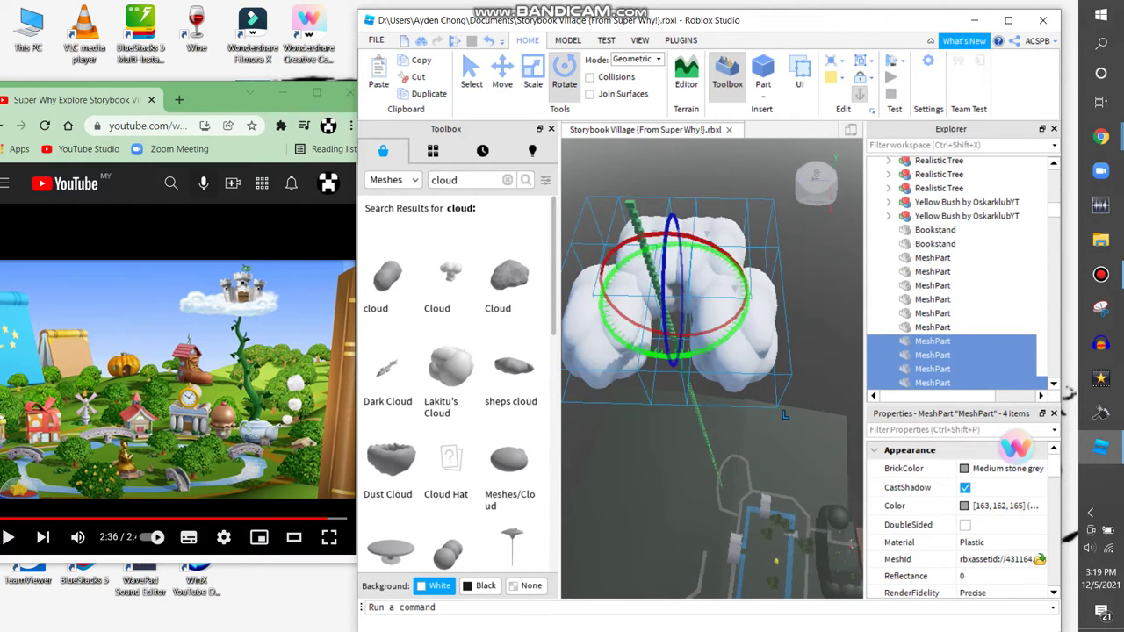
left_click_drag(744, 295, 674, 354)
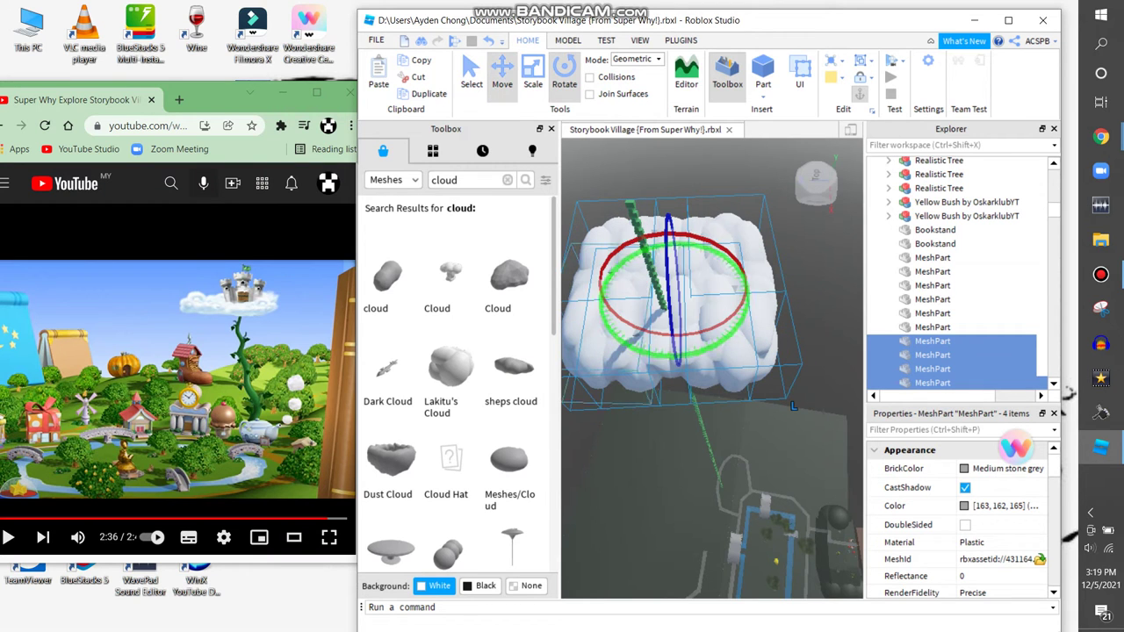
key("ctrl+2")
key("w")
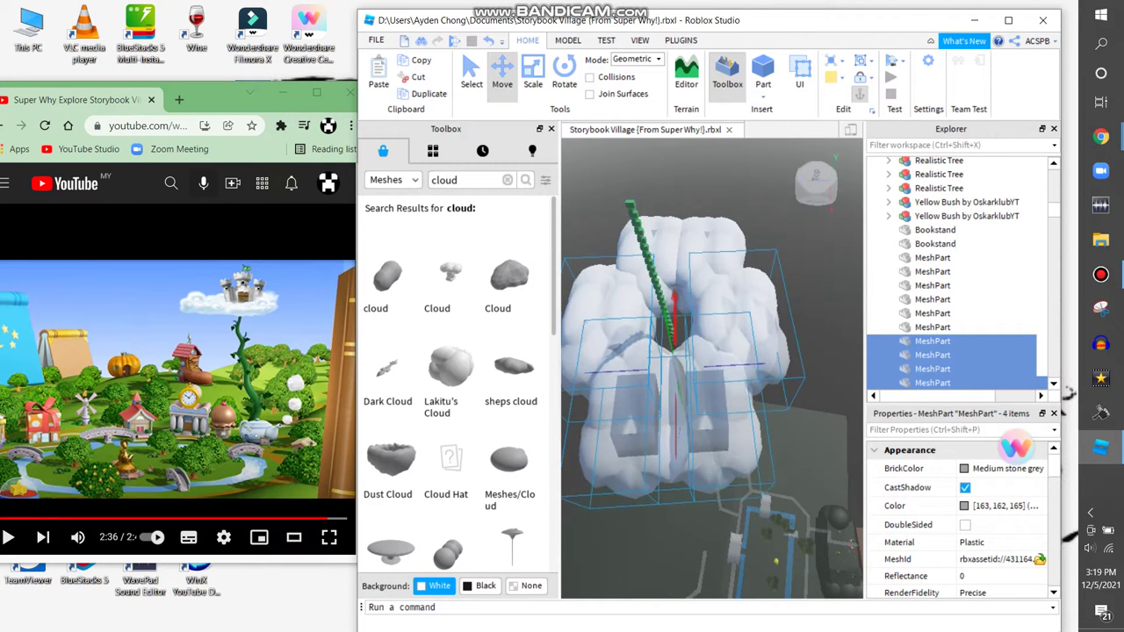
Step: Widen the cloud platform with further copies of the four-cloud group, rotating and moving them into place beside it
right_click_drag(711, 369, 658, 338)
key("ctrl+3")
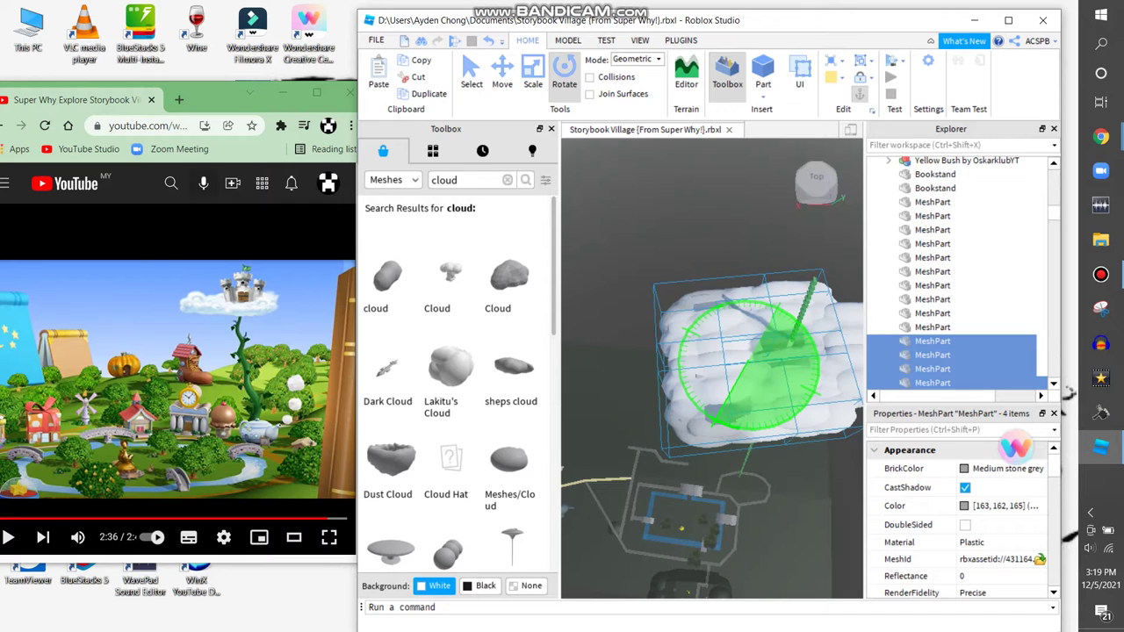
key("ctrl+2")
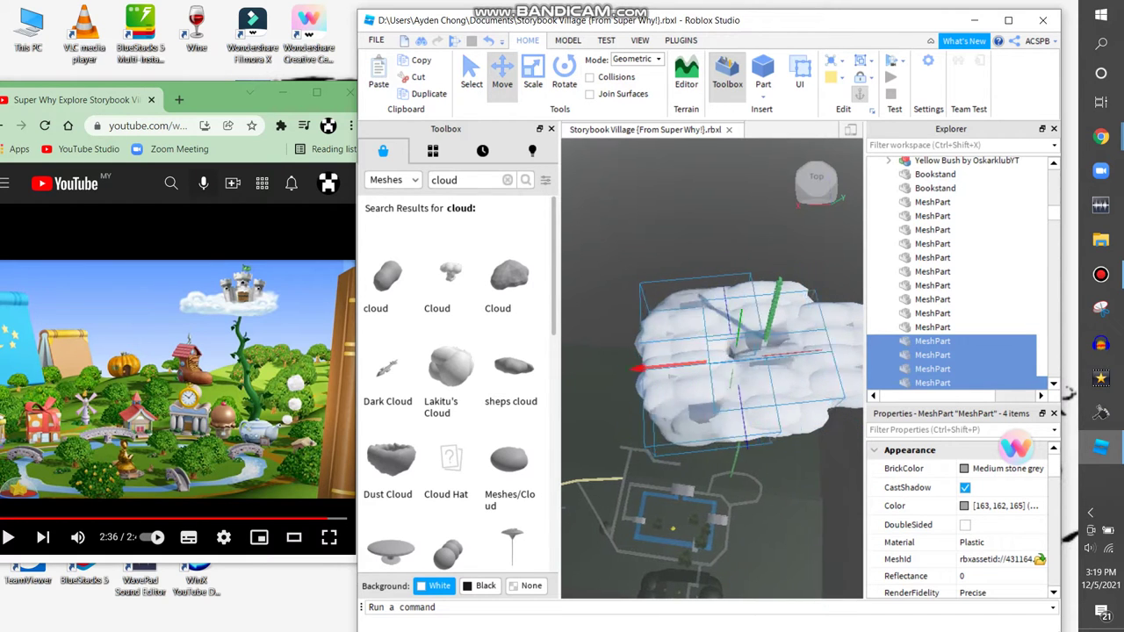
key("f")
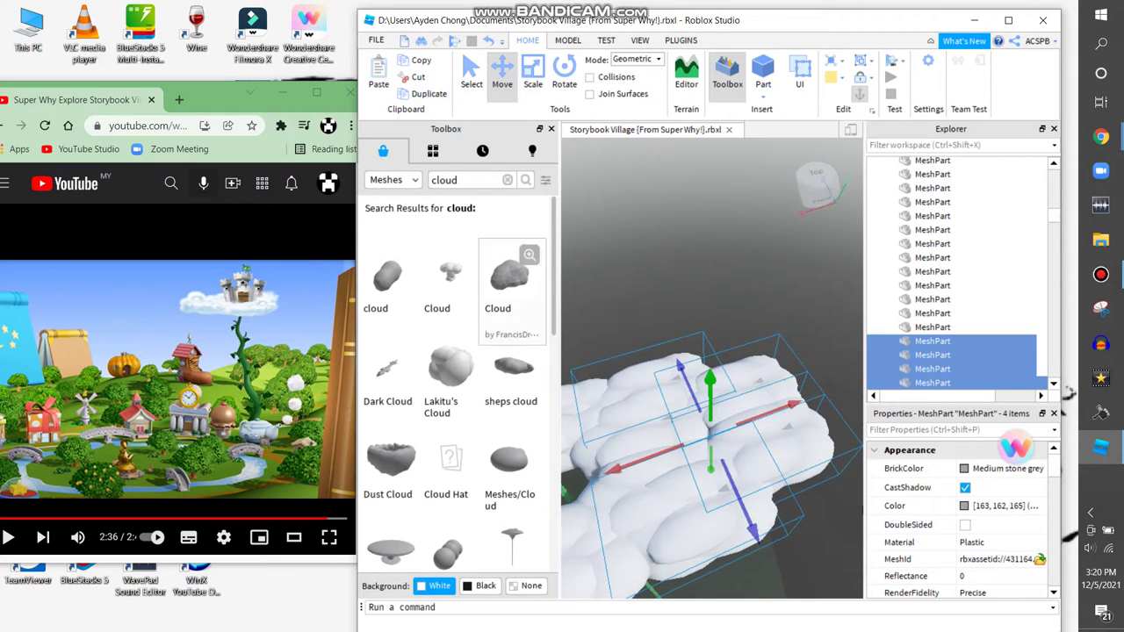
Step: Select clouds along the platform's rear edge and use them to extend the cloud surface farther back
right_click_drag(702, 395, 784, 378)
left_click(703, 229)
left_click(784, 379)
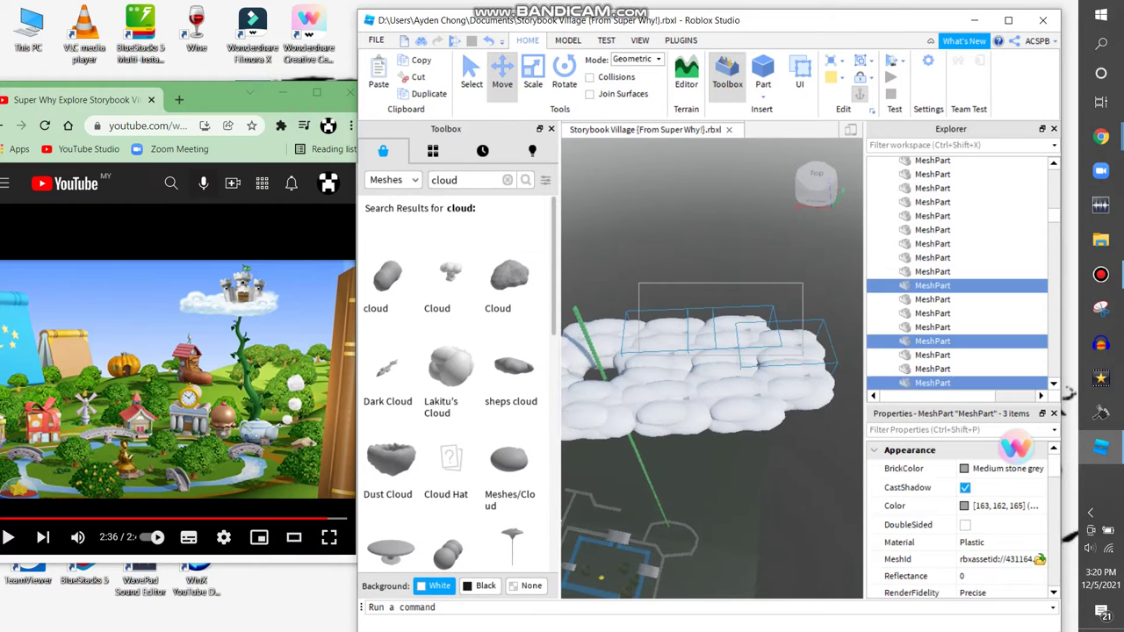
left_click(788, 377)
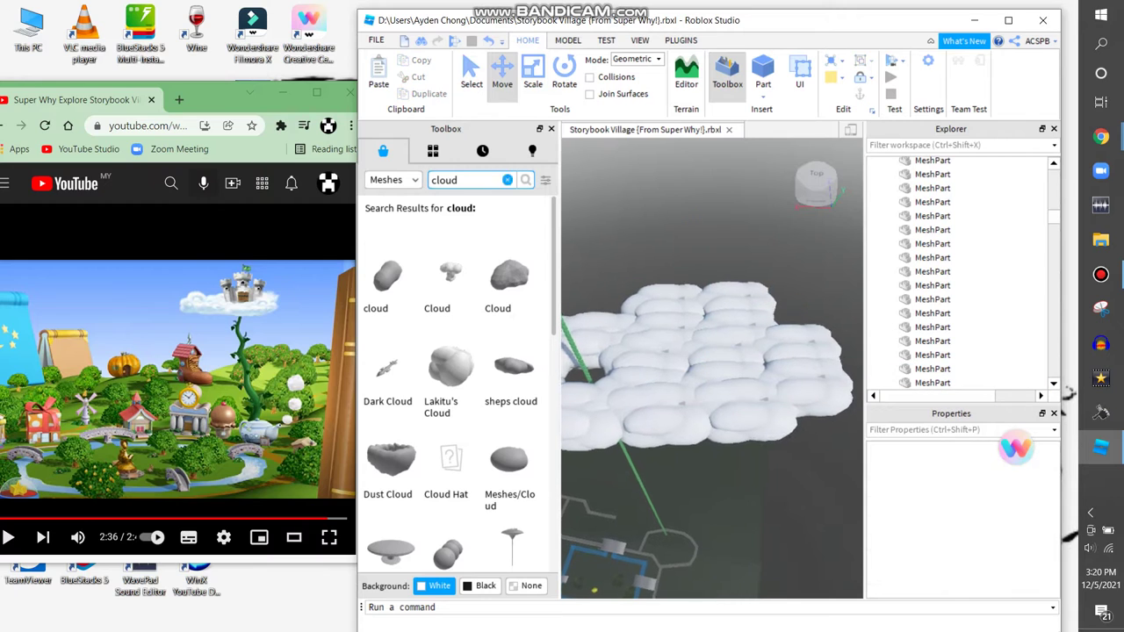
Step: Switch the asset search from Meshes to Models and search for "giant castle"
left_click(507, 180)
type("giant")
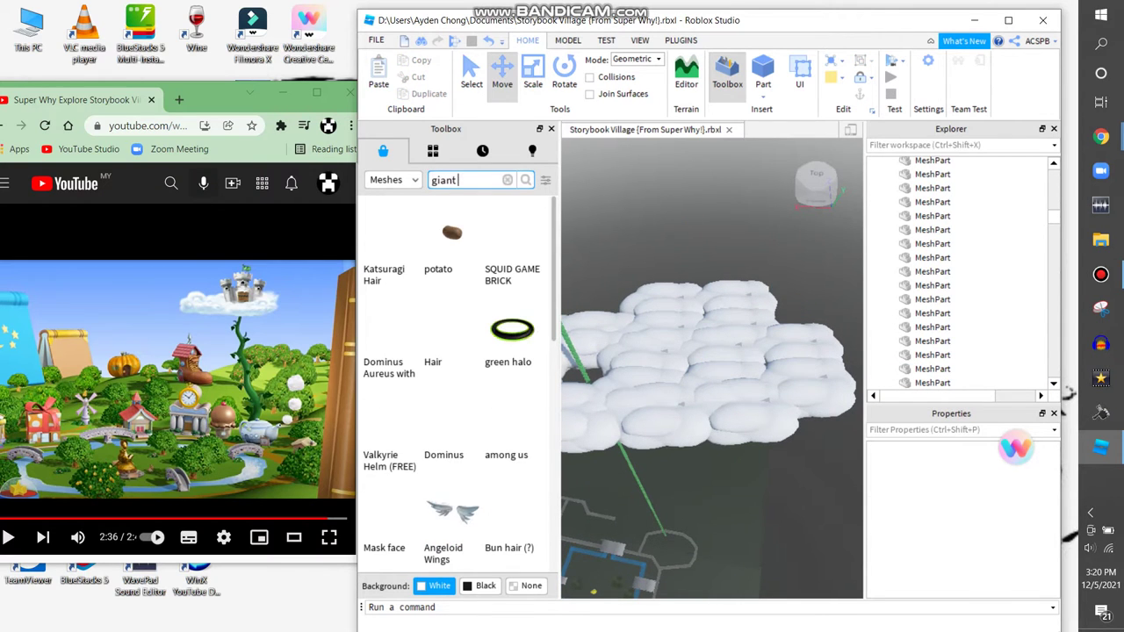
type(" f")
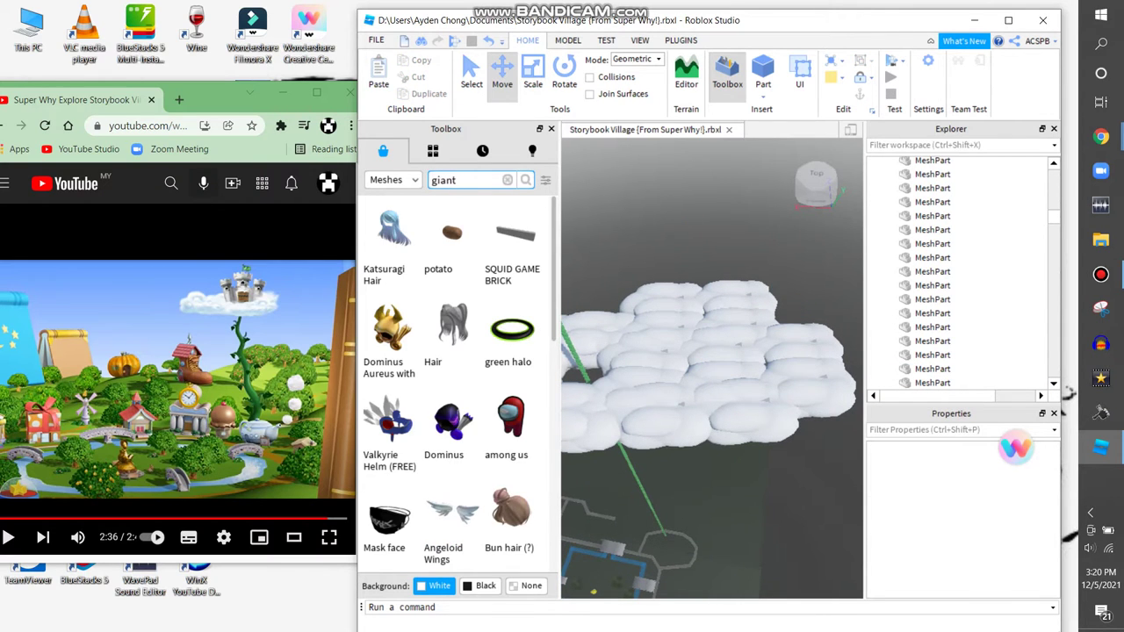
left_click(385, 199)
type("castle")
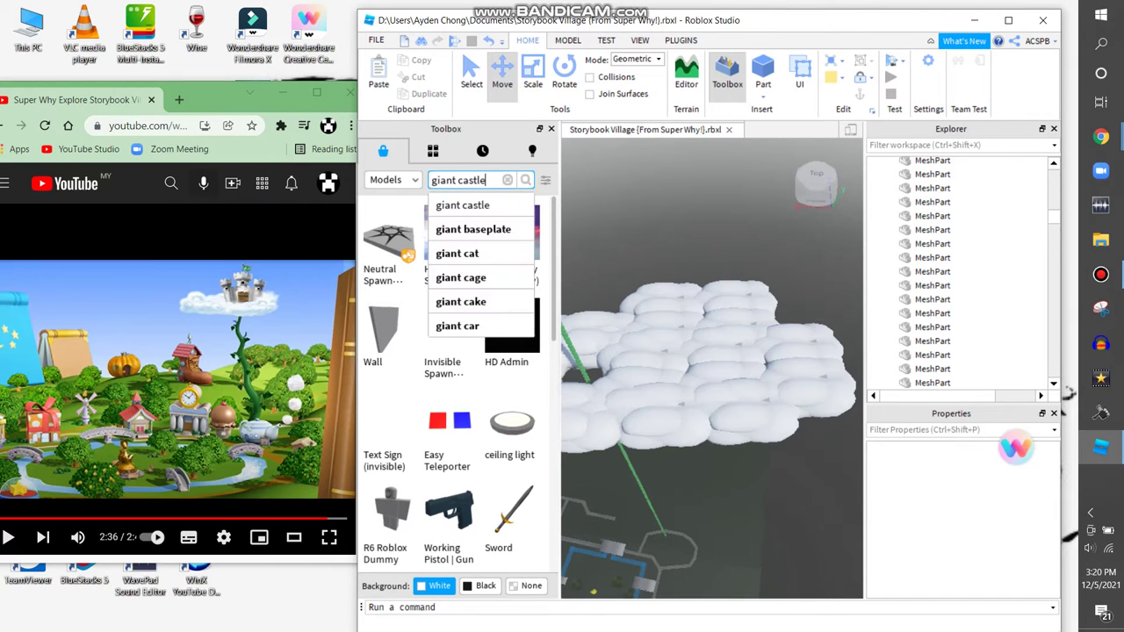
key("Return")
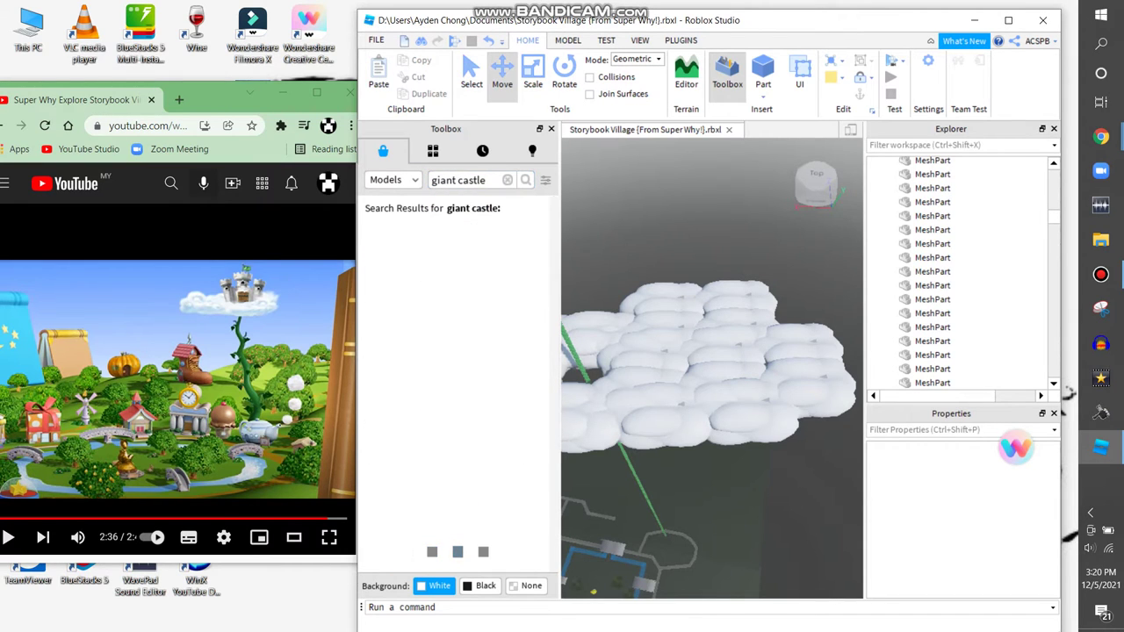
key("w")
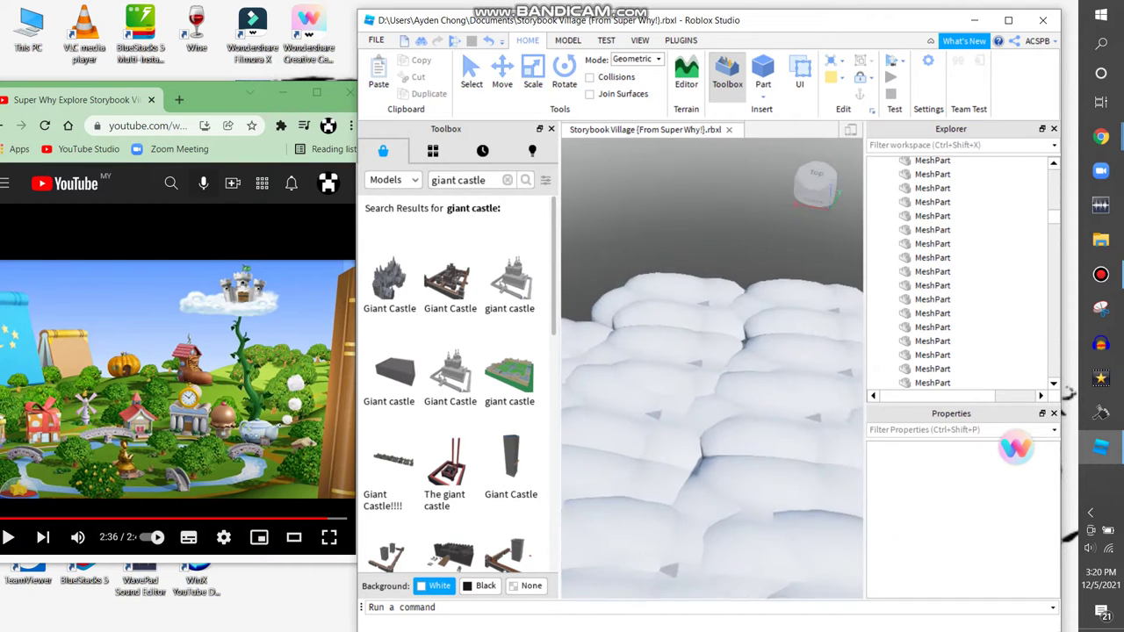
Step: Search the models for "giant fort" and look through the results for a suitable building
scroll(456, 377, "down", 3)
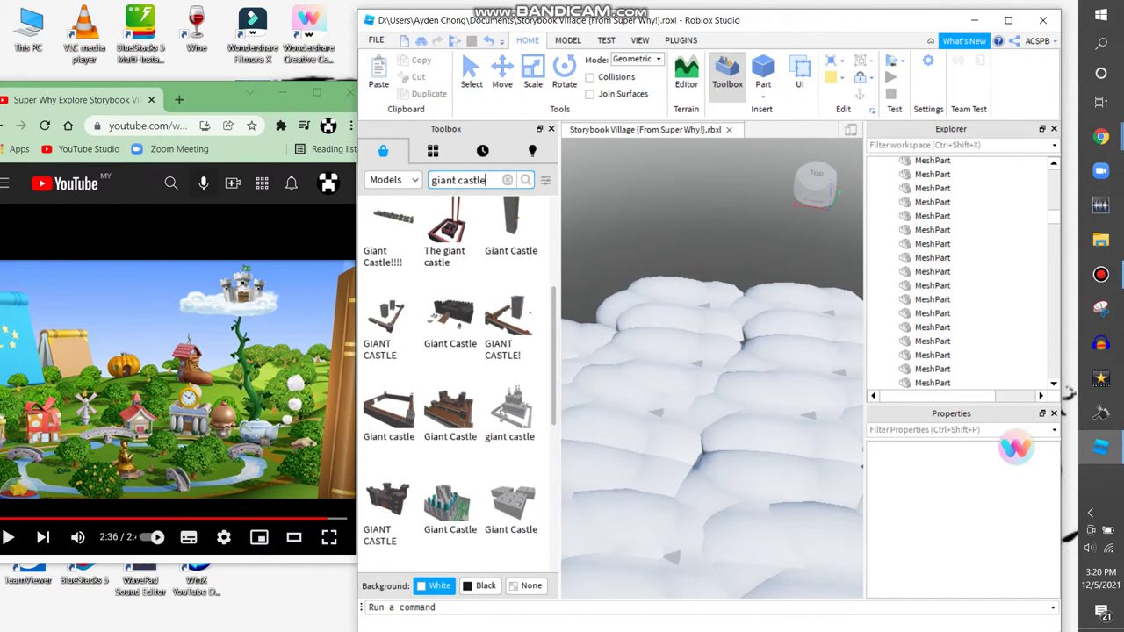
type("ort")
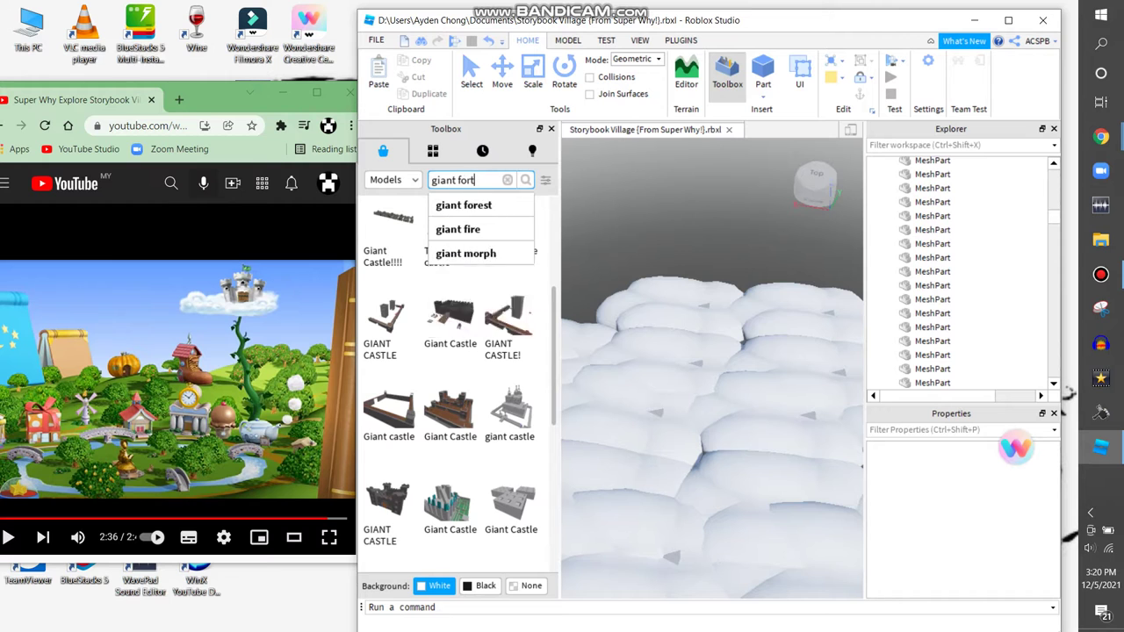
key("Return")
key("w")
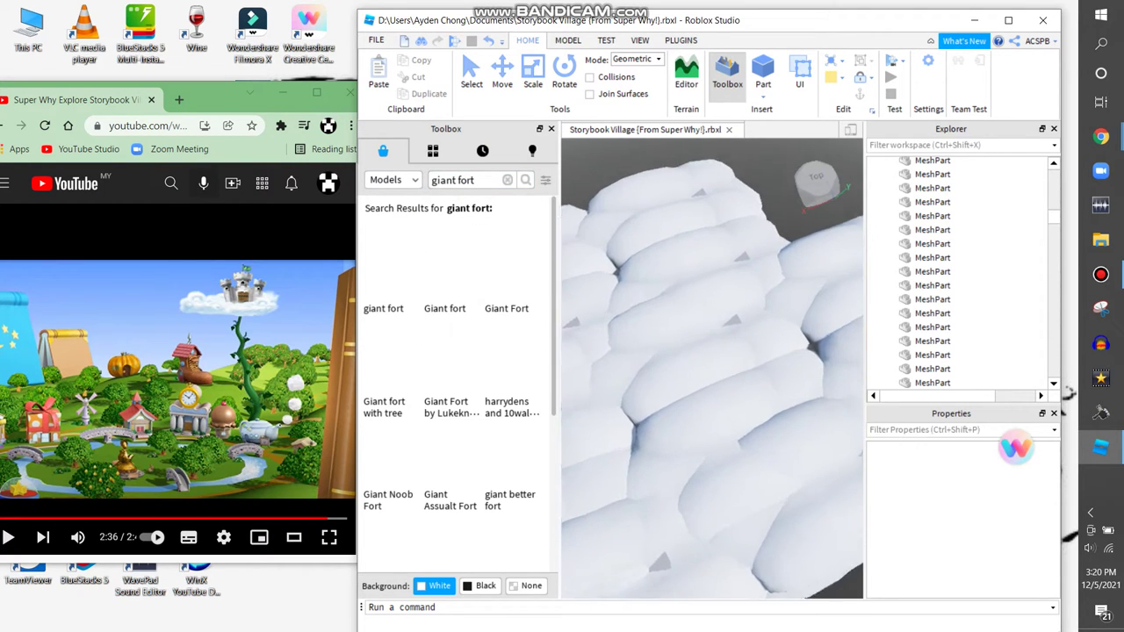
scroll(711, 368, "down", 5)
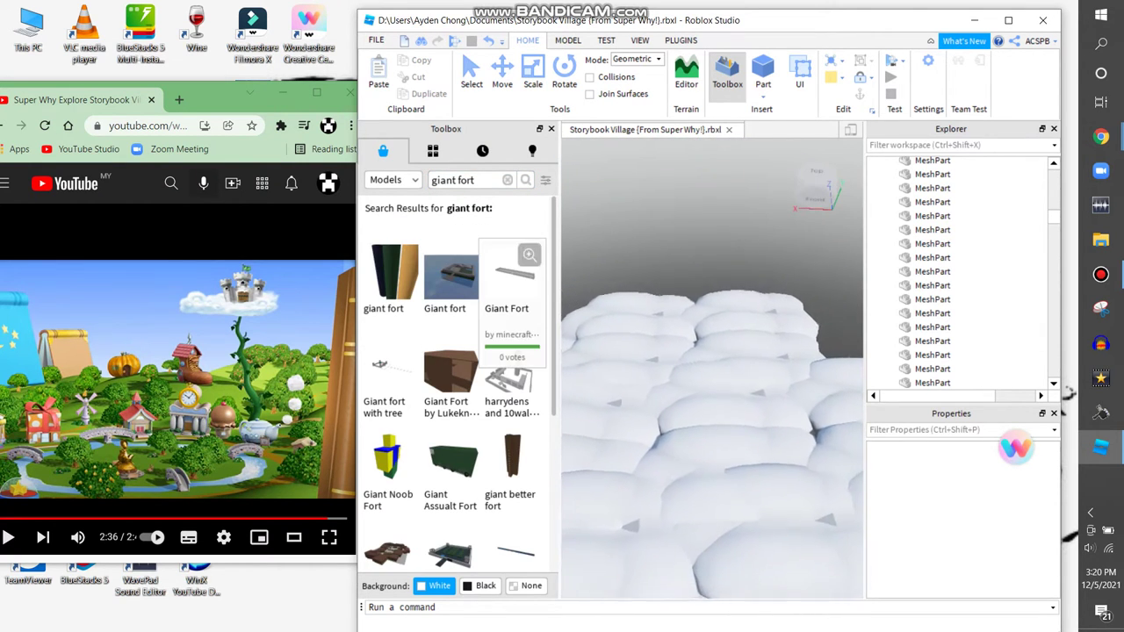
scroll(457, 377, "down", 3)
scroll(456, 377, "down", 1)
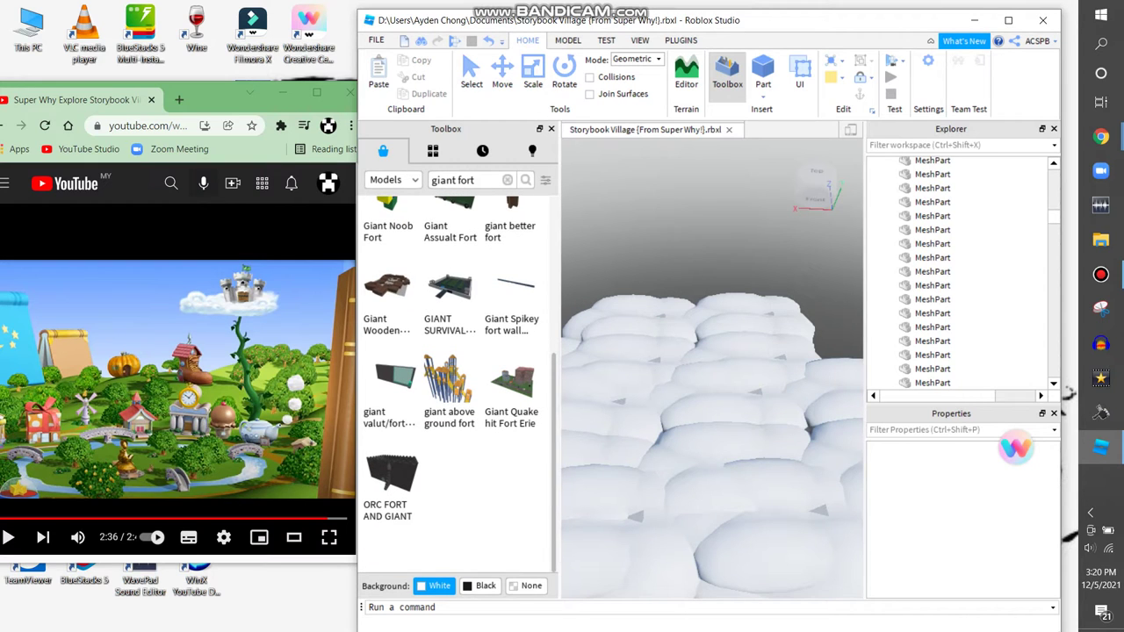
Step: Try the dark orc fort model on the cloud platform, inspect it up close, and delete it
mouse_move(512, 387)
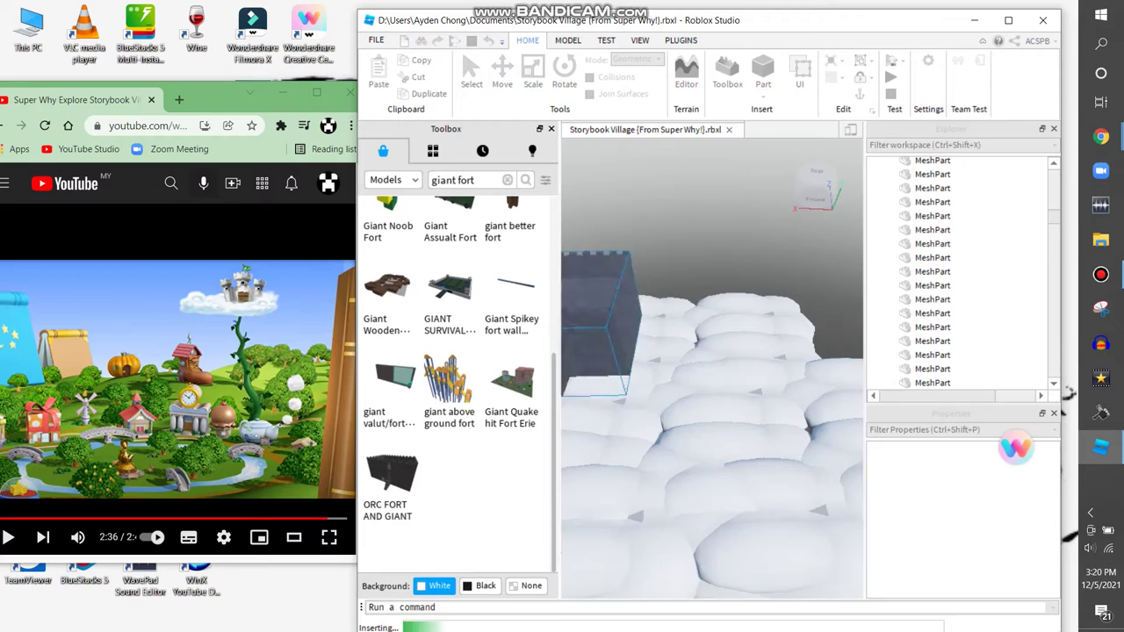
scroll(712, 369, "up", 10)
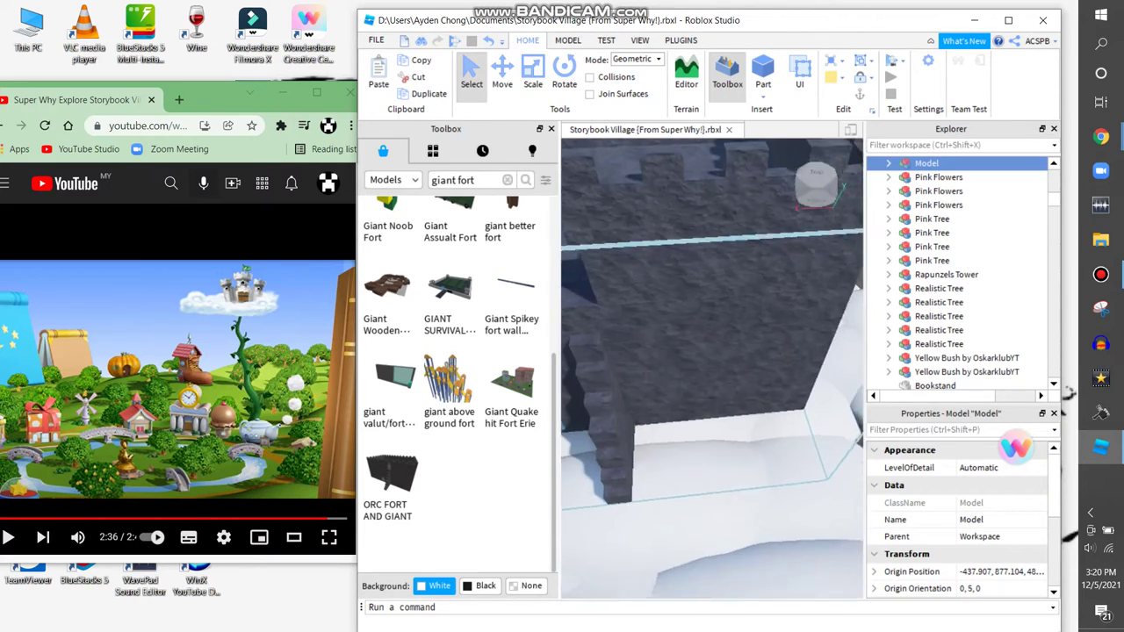
key("f")
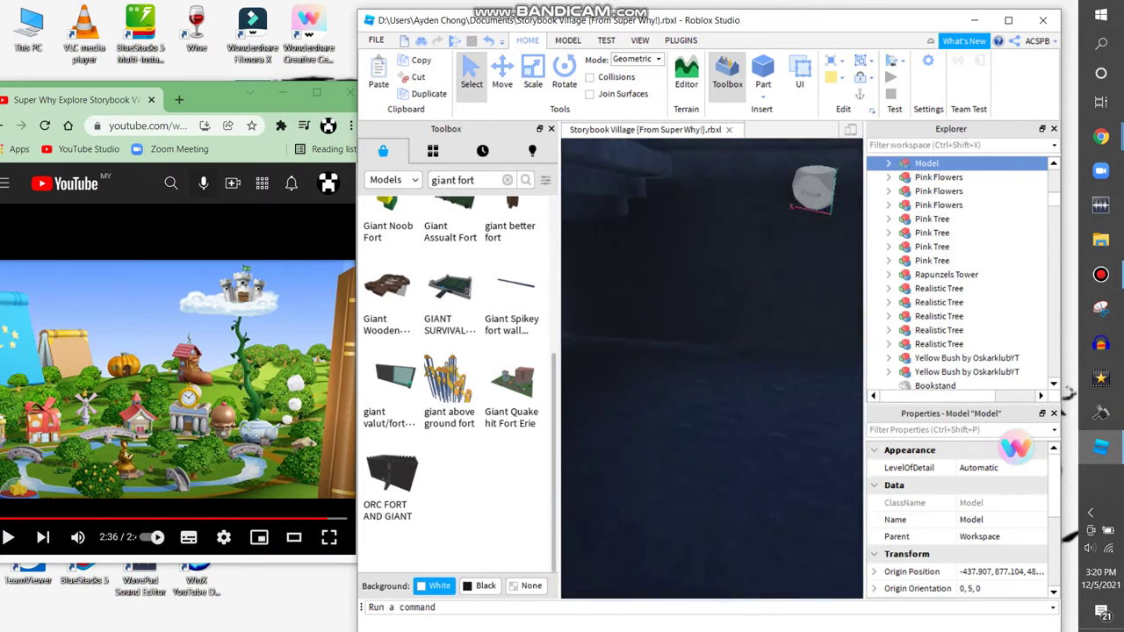
right_click(727, 386)
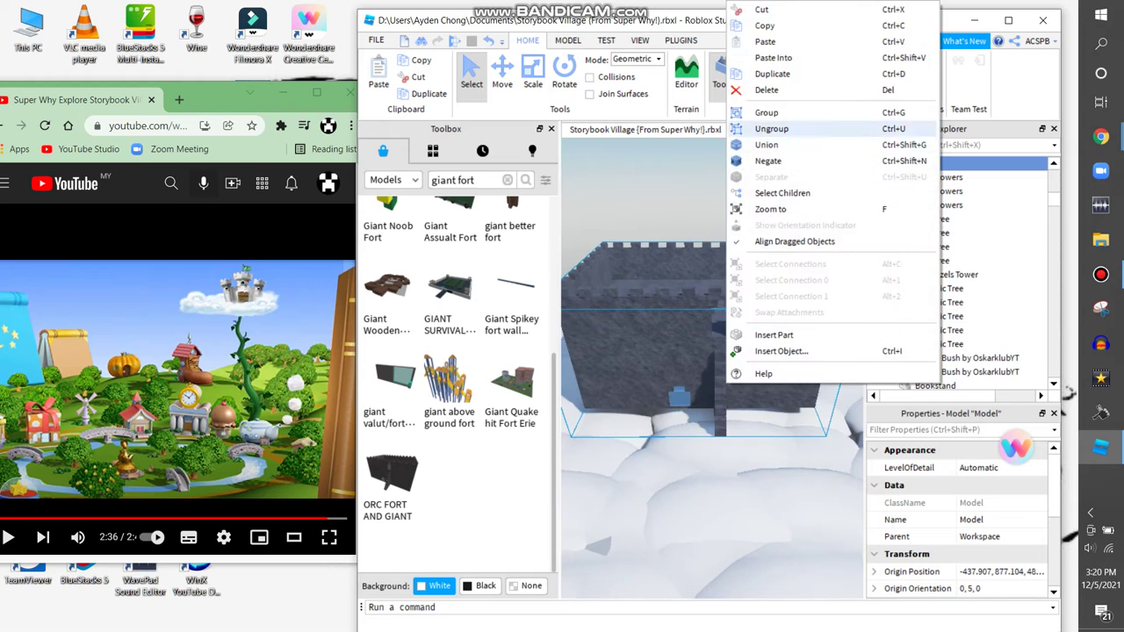
left_click(790, 90)
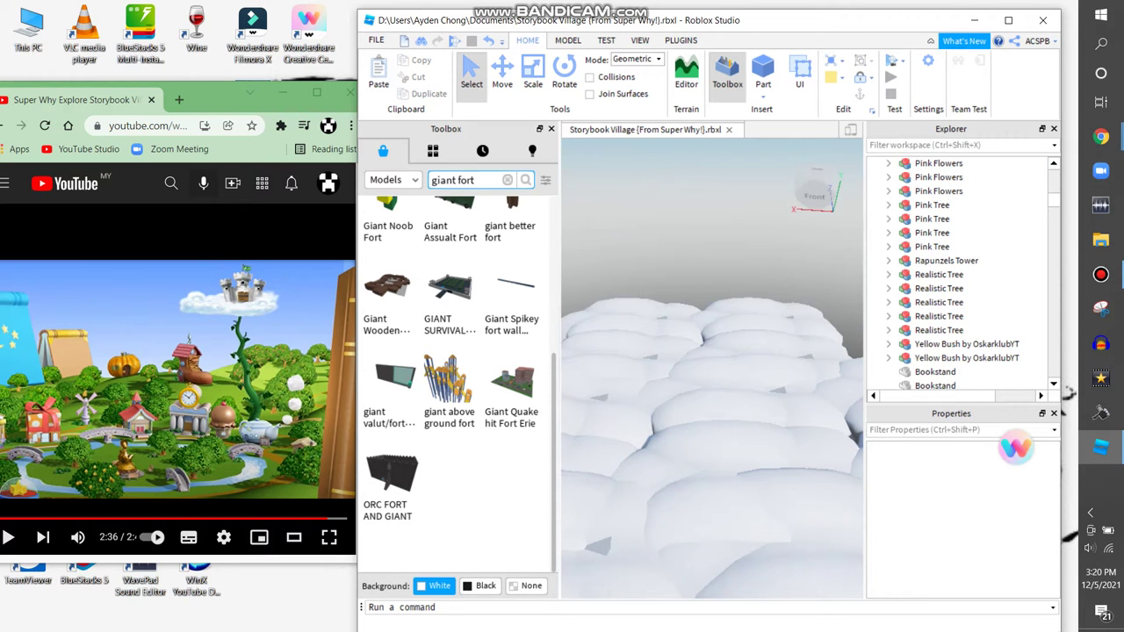
Step: Search the models for "giant castle" again, try the grey many-spired castle on the cloud platform, and delete it
type("ste")
key("Return")
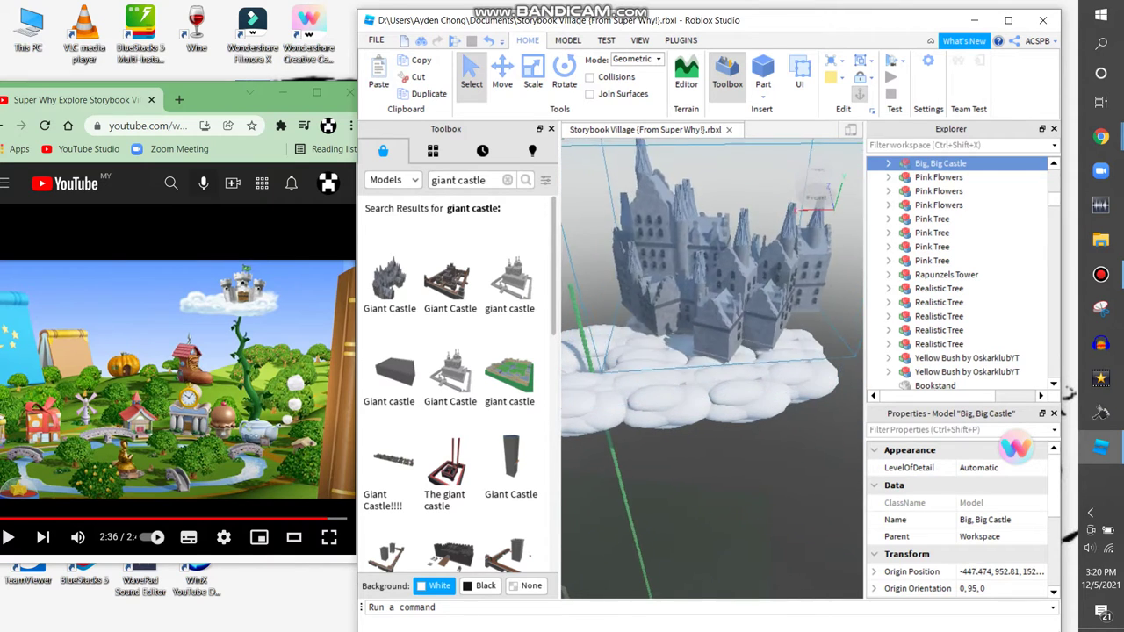
key("f")
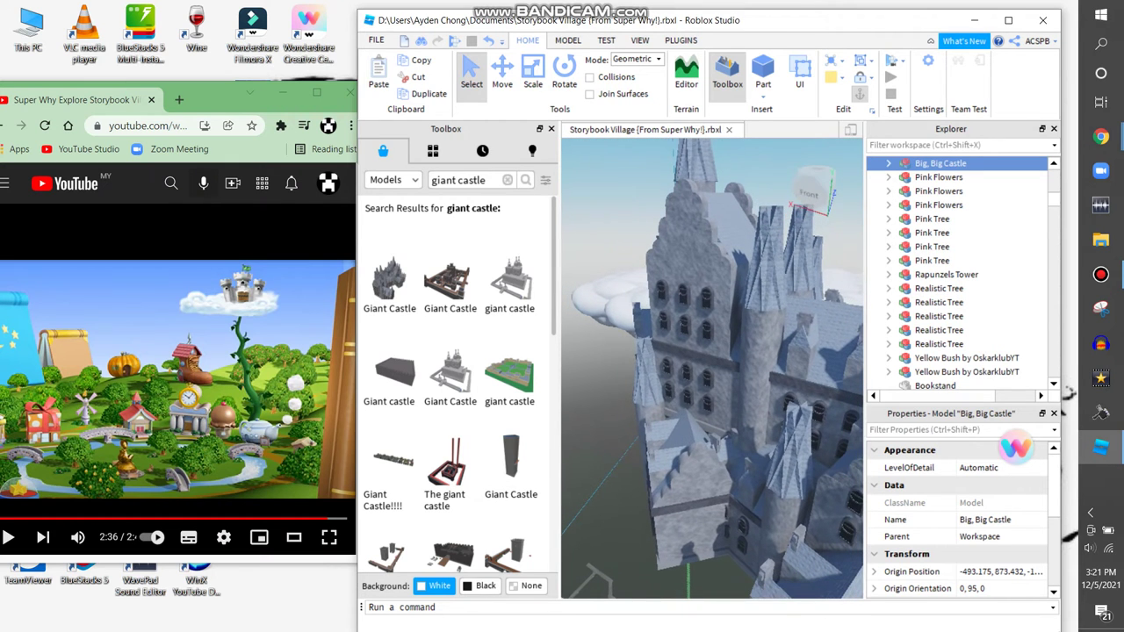
right_click(760, 386)
left_click(792, 89)
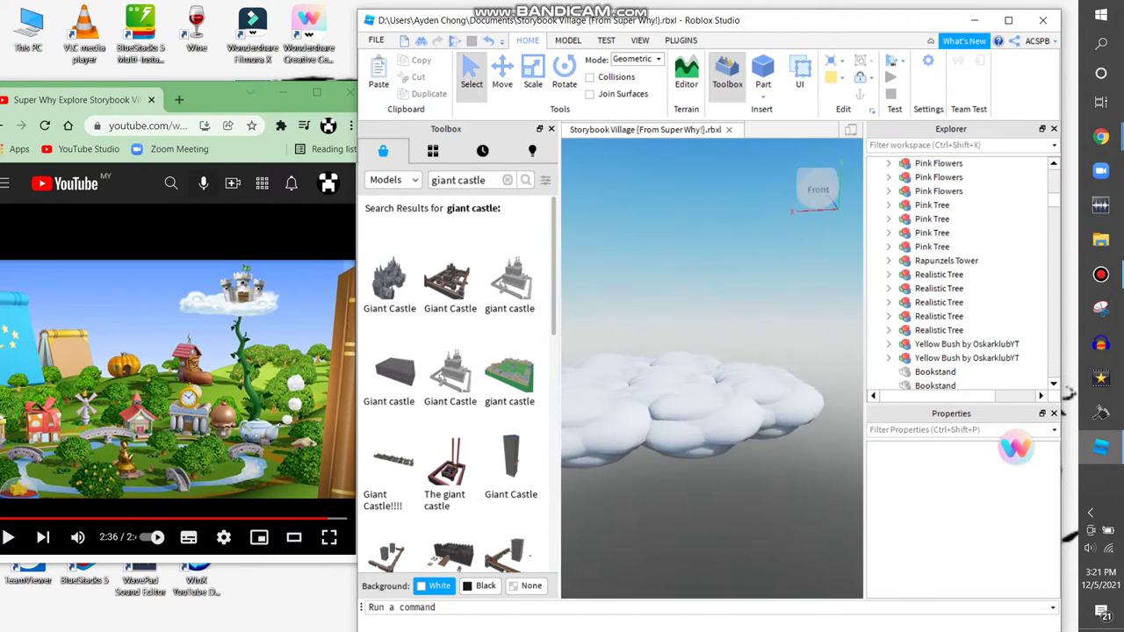
Step: Try the red-roofed Giant Castle Of Doom from further down the results on the clouds, inspect its interior, and delete it
scroll(460, 387, "down", 1)
scroll(456, 386, "down", 8)
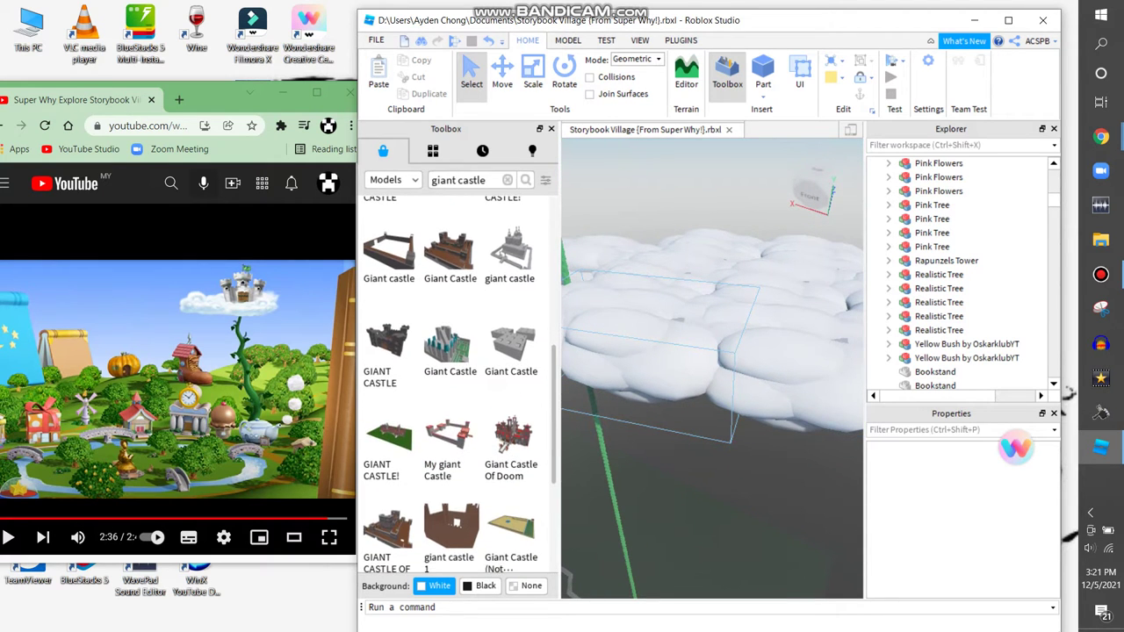
scroll(456, 386, "down", 2)
scroll(457, 386, "down", 2)
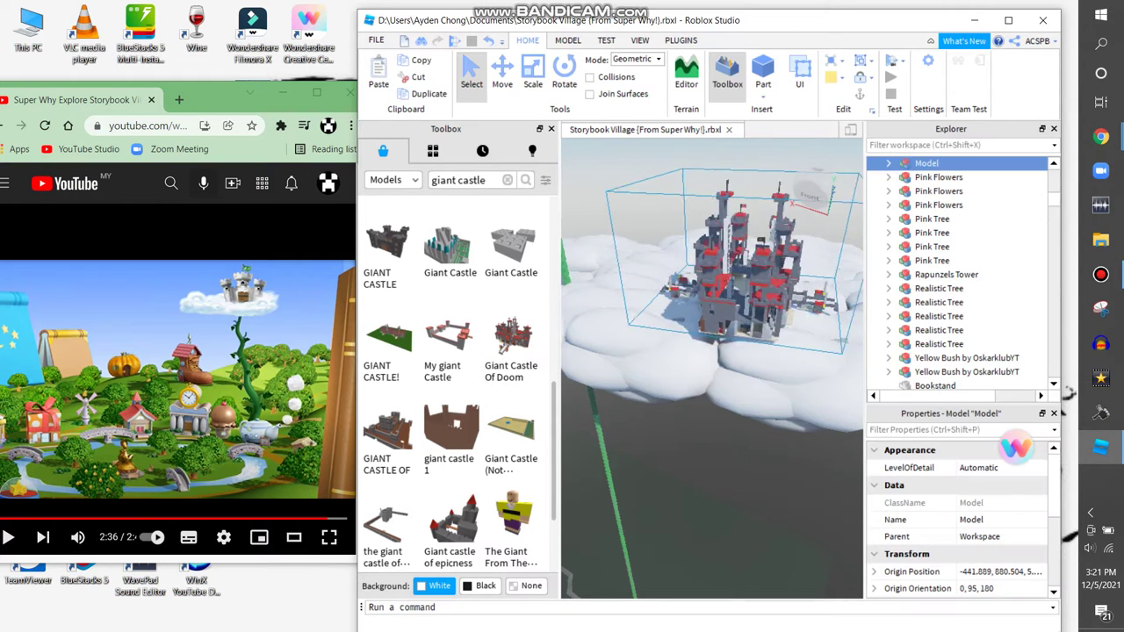
key("w")
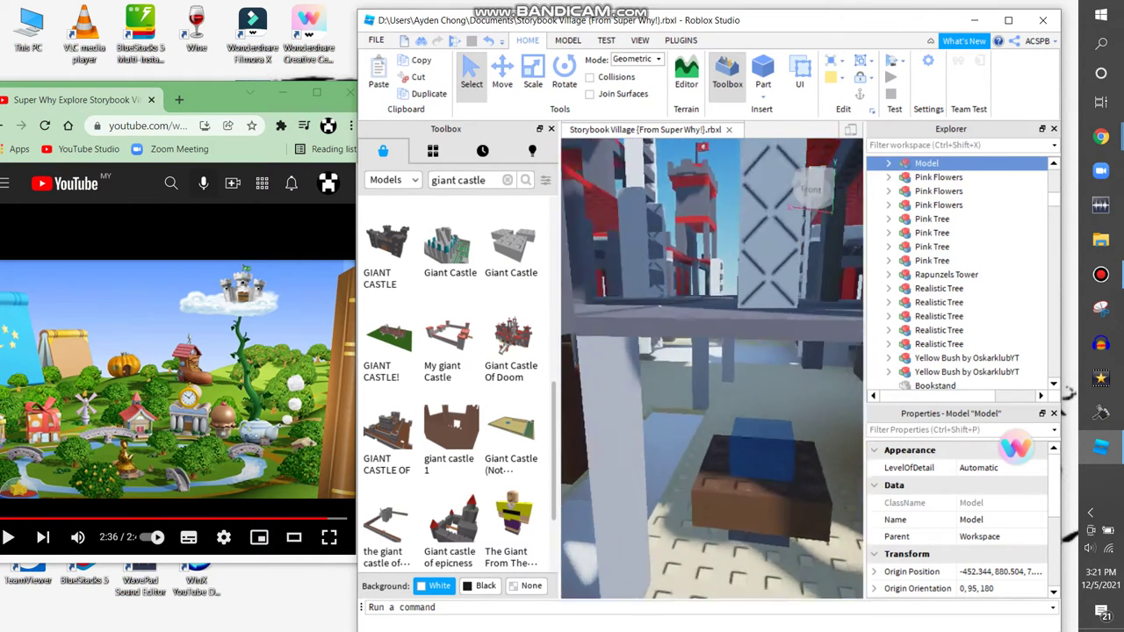
key("s")
right_click(926, 163)
left_click(843, 90)
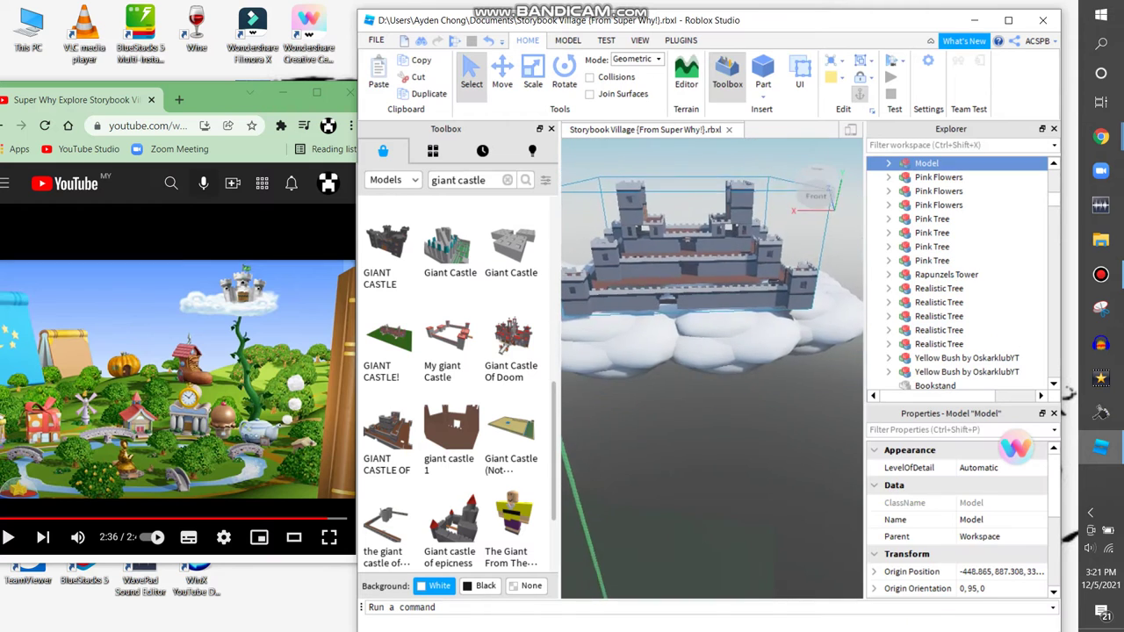
Step: Inspect the wide tiered castle with brown floors placed on the cloud platform and delete it
key("w")
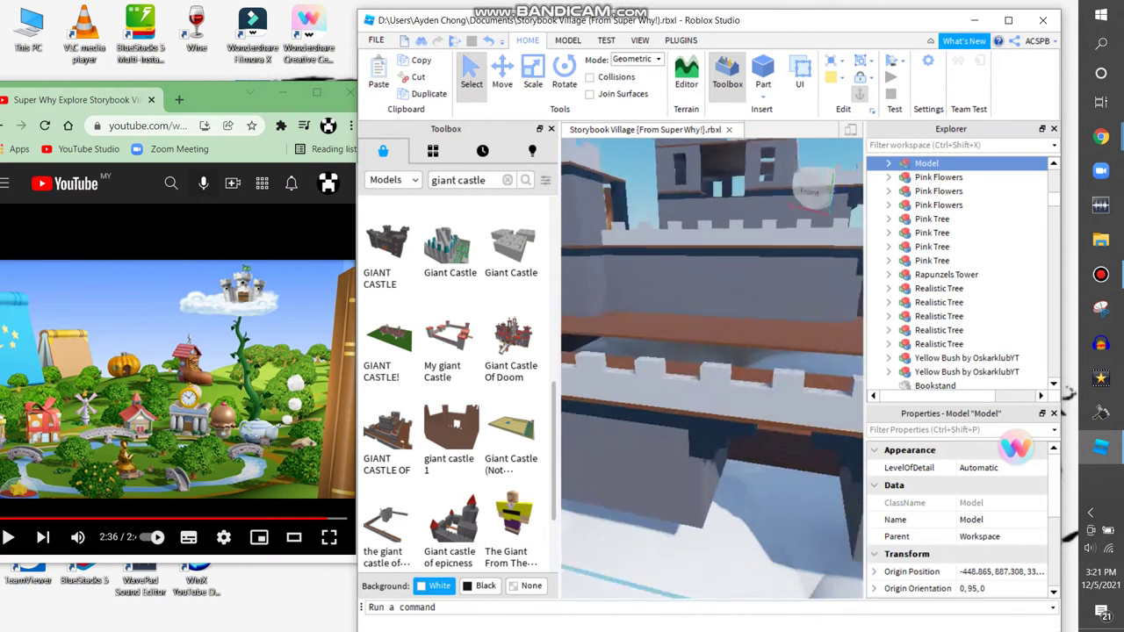
right_click_drag(711, 369, 711, 439)
key("f")
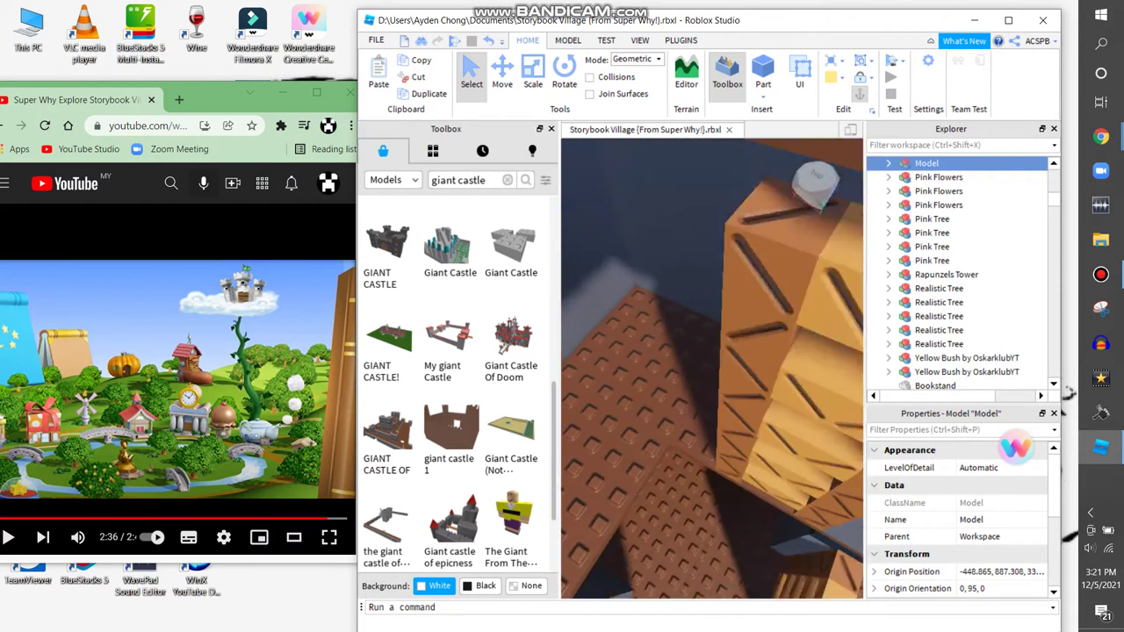
right_click(970, 386)
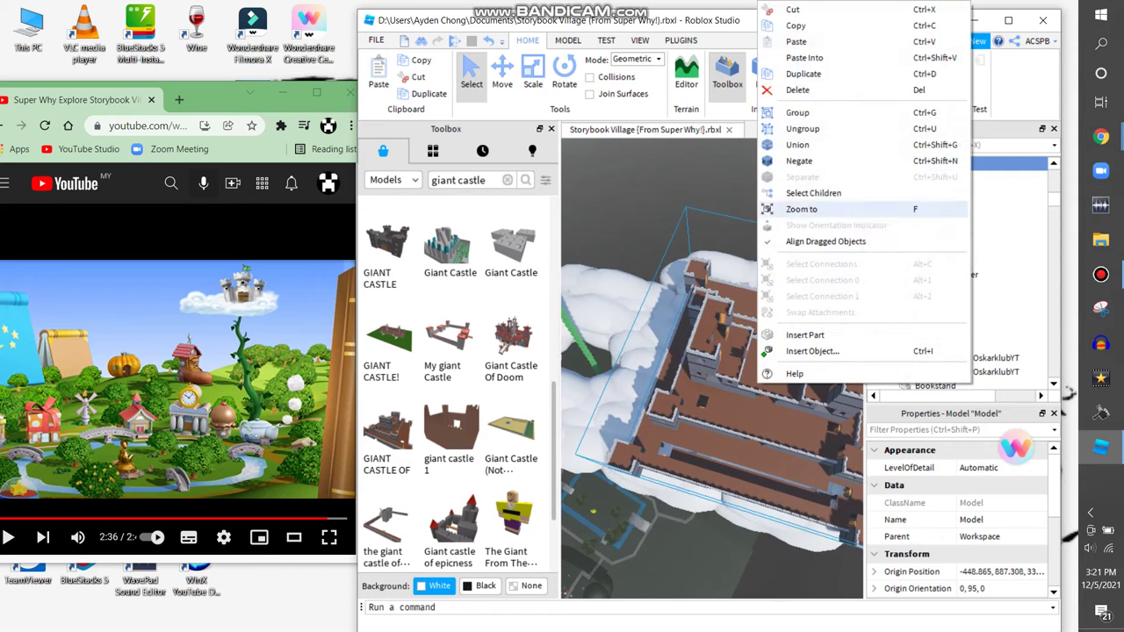
left_click(797, 90)
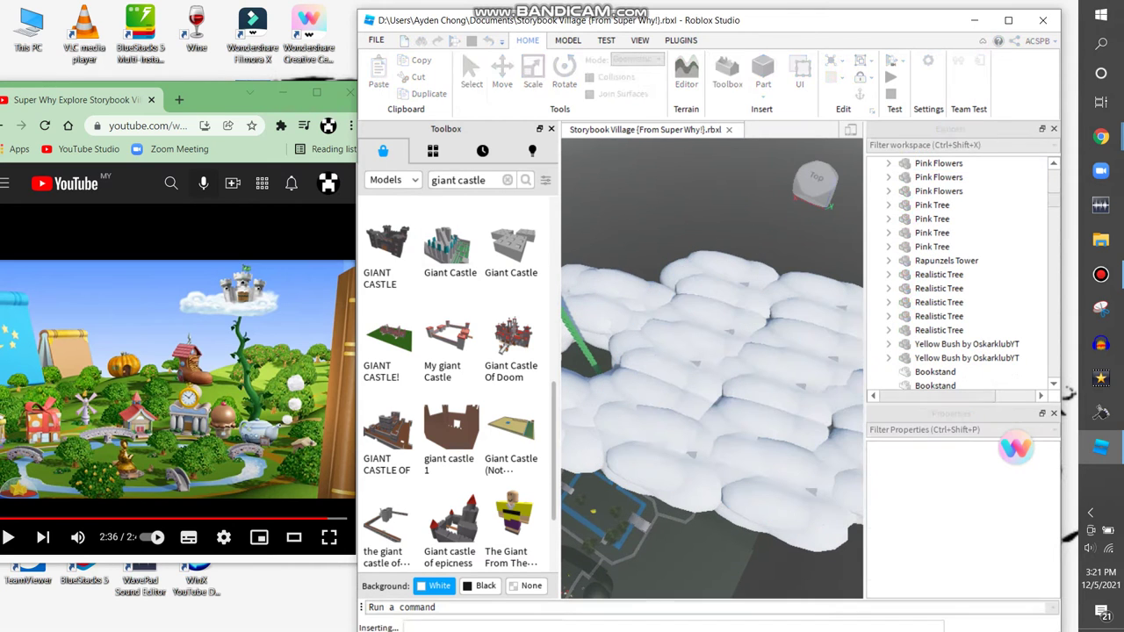
Step: Try the large white Giant Castle with teal details on the cloud platform and delete it
key("ctrl+z")
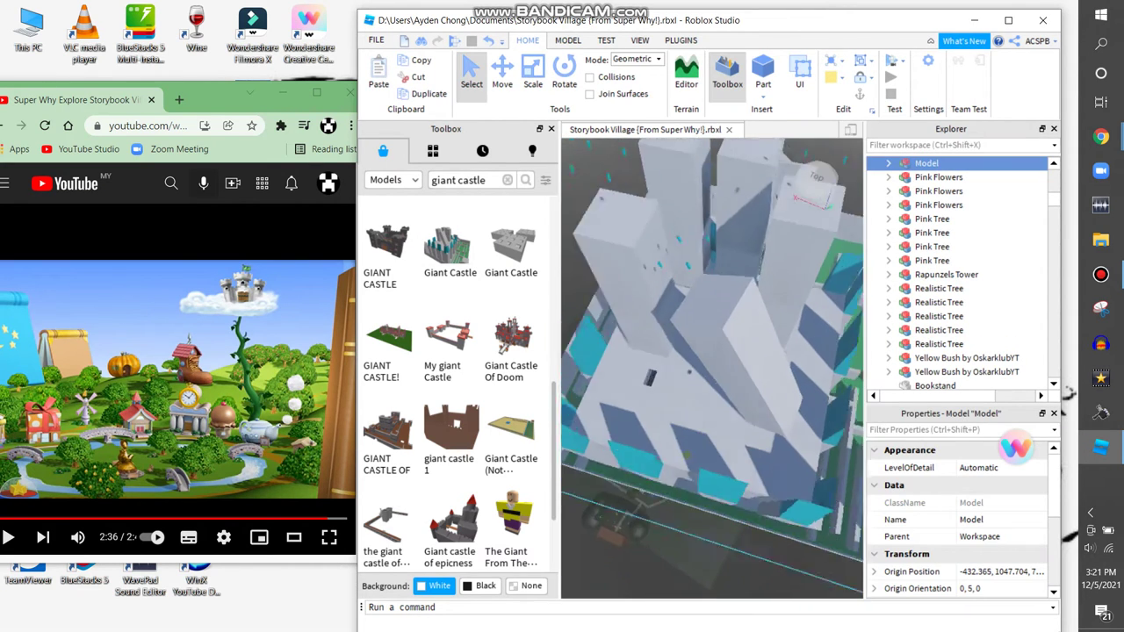
right_click(965, 387)
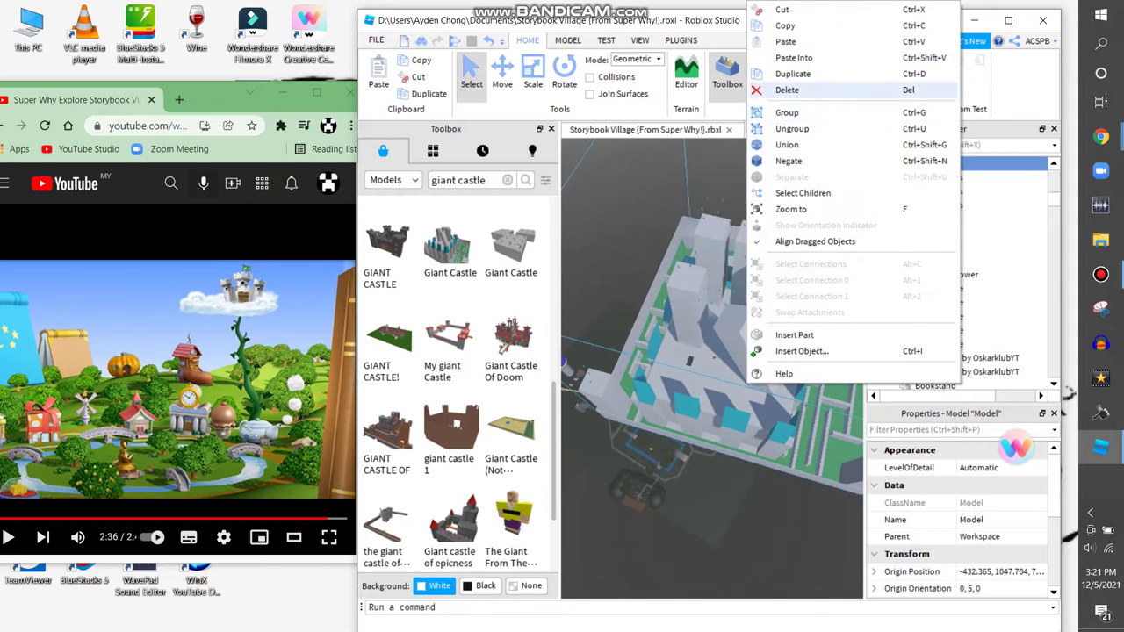
left_click(797, 90)
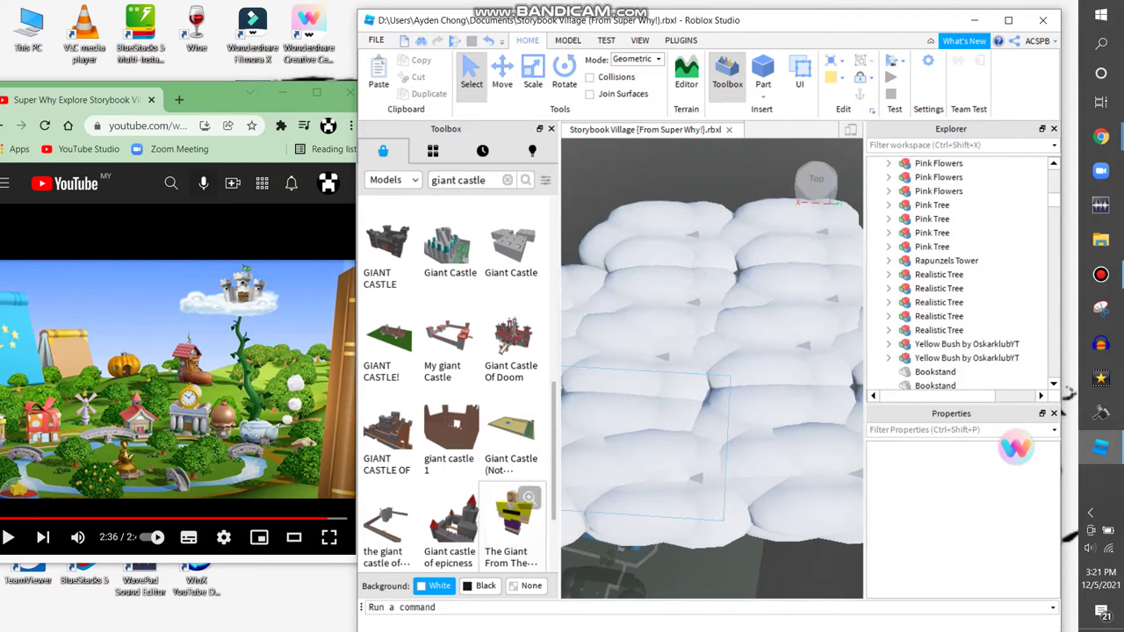
Step: Look through further giant castle results and check the models listed in the workspace
scroll(456, 386, "down", 3)
scroll(456, 386, "down", 1)
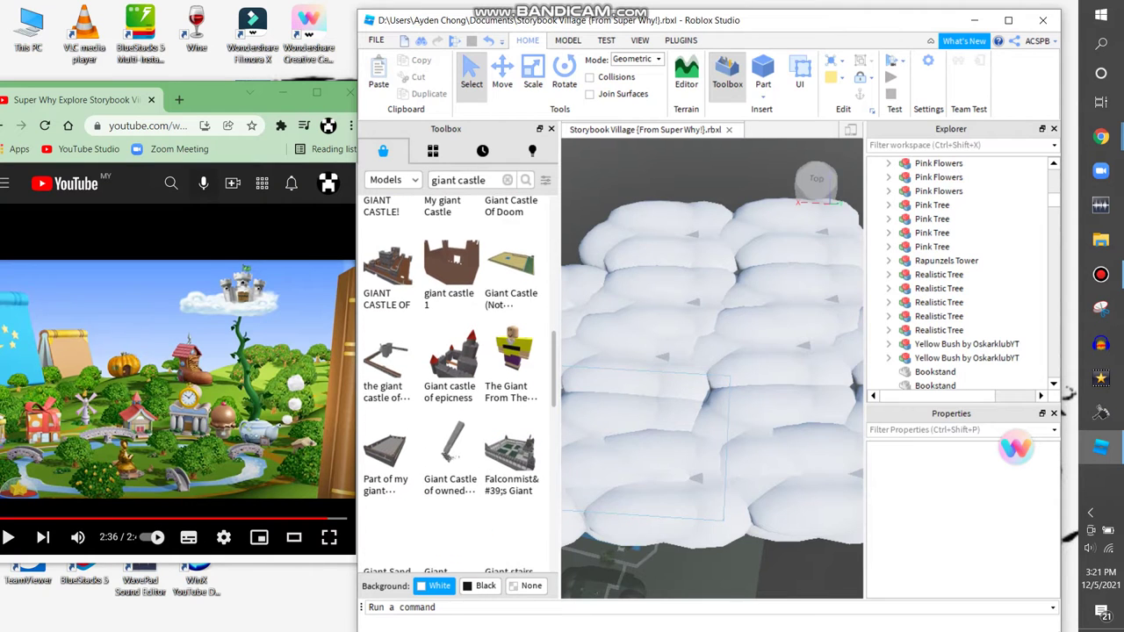
scroll(456, 387, "down", 3)
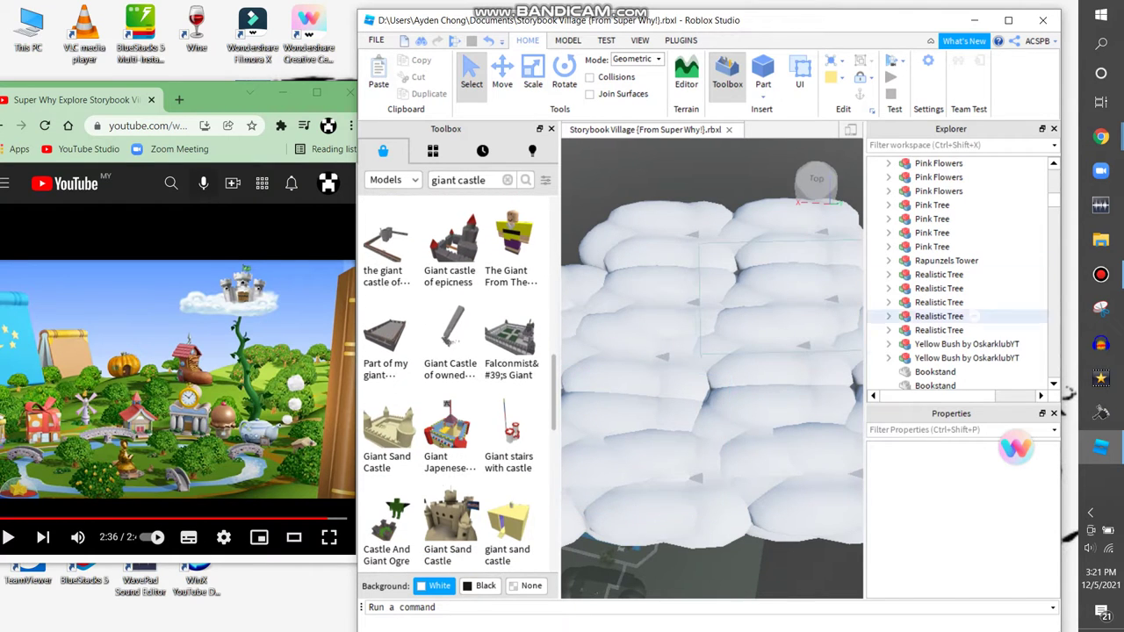
left_click(888, 344)
left_click(888, 288)
left_click(888, 288)
scroll(887, 205, "up", 10)
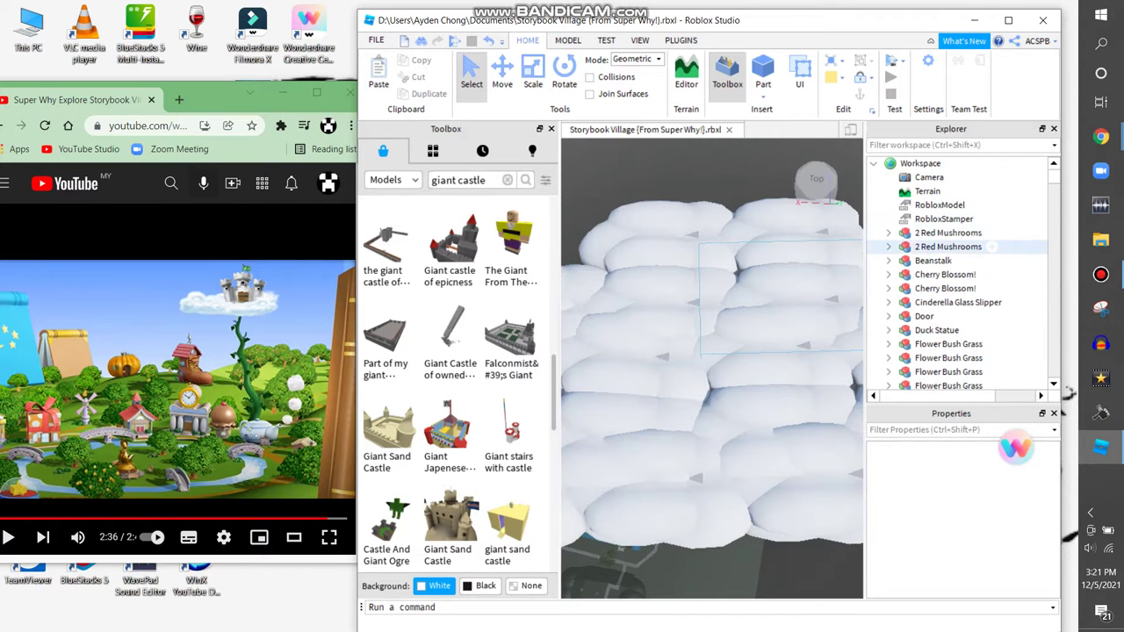
left_click(888, 232)
left_click(888, 232)
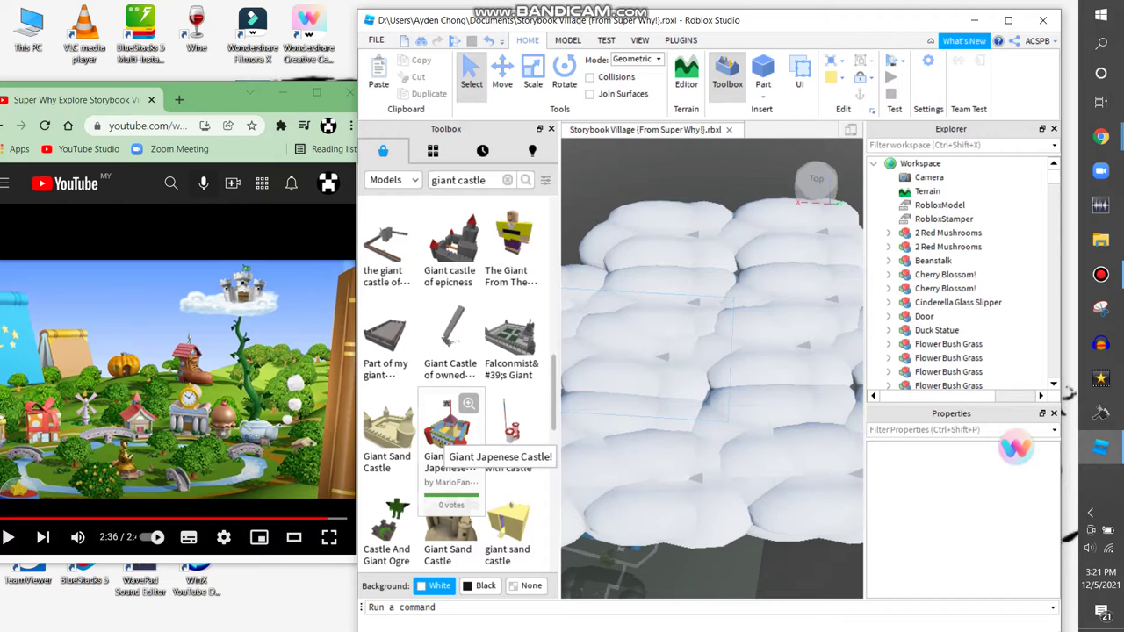
Step: Try the Giant Japenese Castle model on the cloud platform and delete it
left_click(448, 426)
right_click_drag(667, 387, 709, 387)
right_click(708, 386)
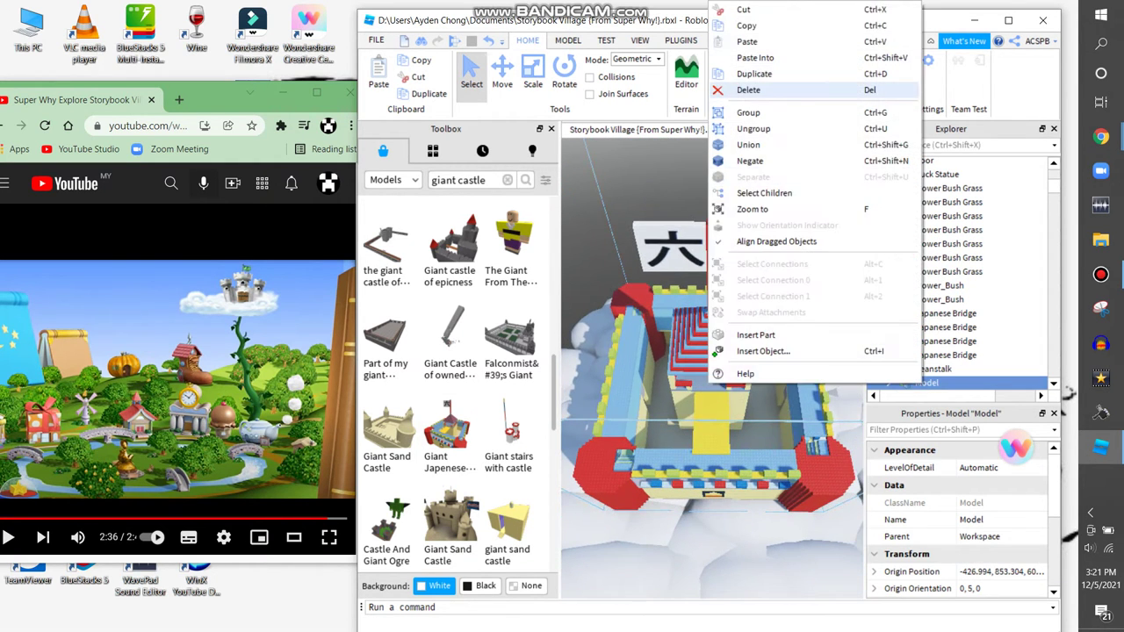
left_click(748, 90)
Step: Look through the remaining castle results and insert the grey walled giant castle from the first row onto the cloud platform
scroll(456, 377, "down", 5)
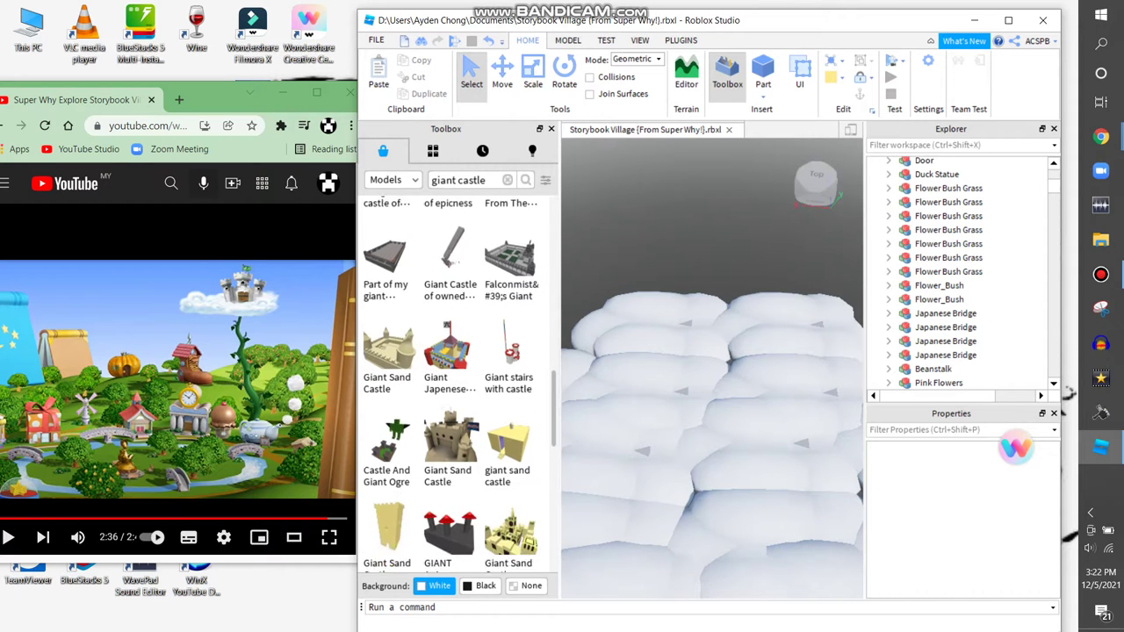
scroll(451, 378, "down", 4)
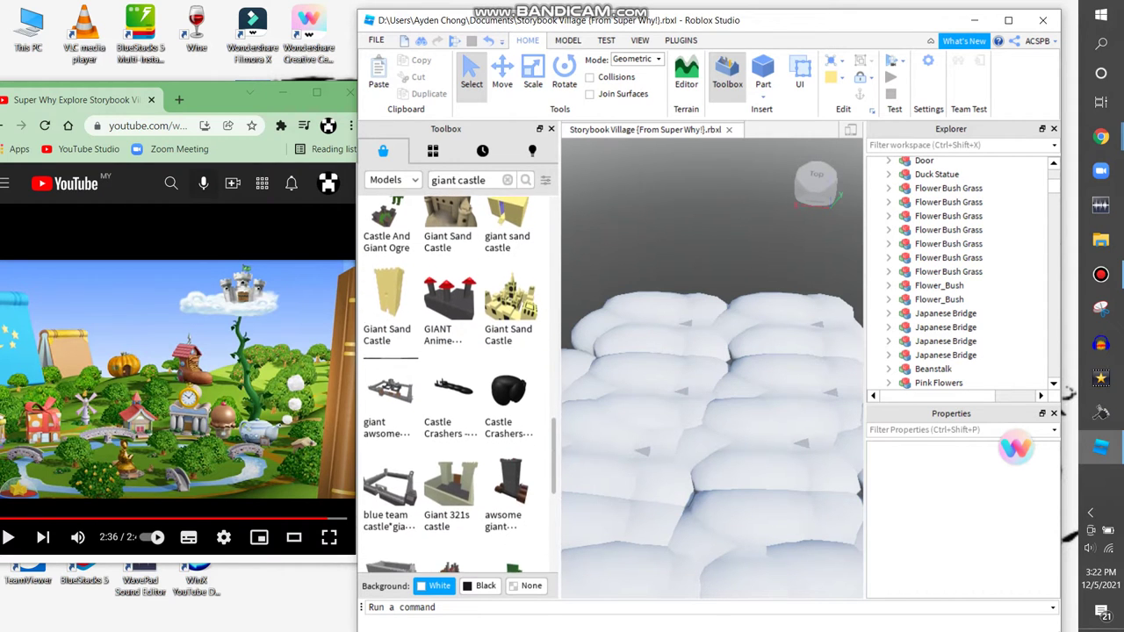
scroll(451, 378, "down", 3)
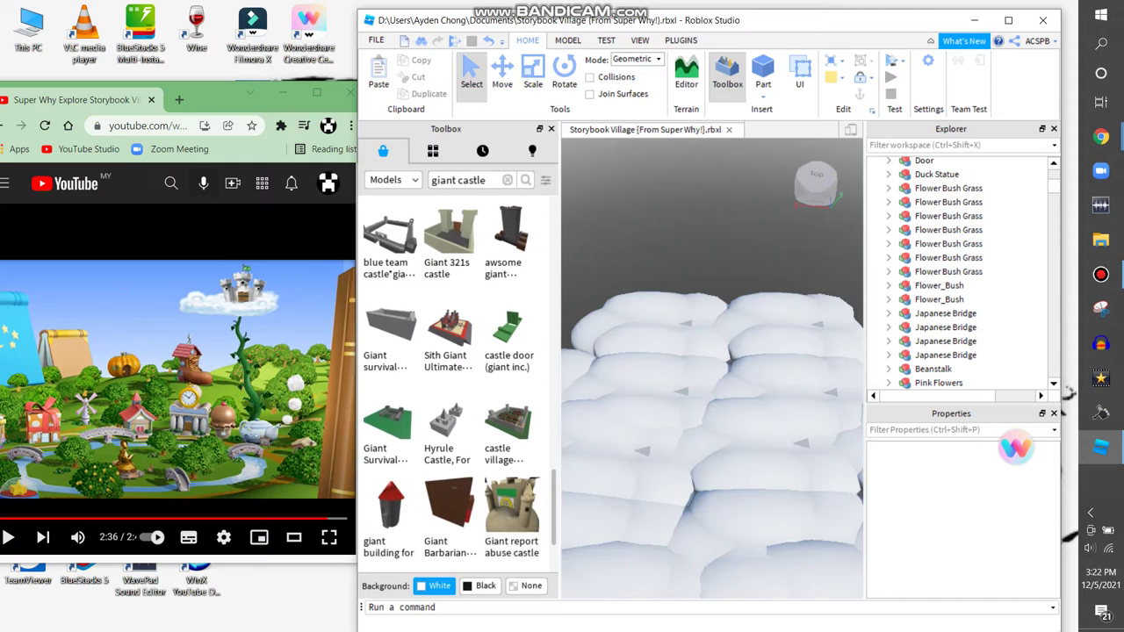
scroll(457, 378, "down", 2)
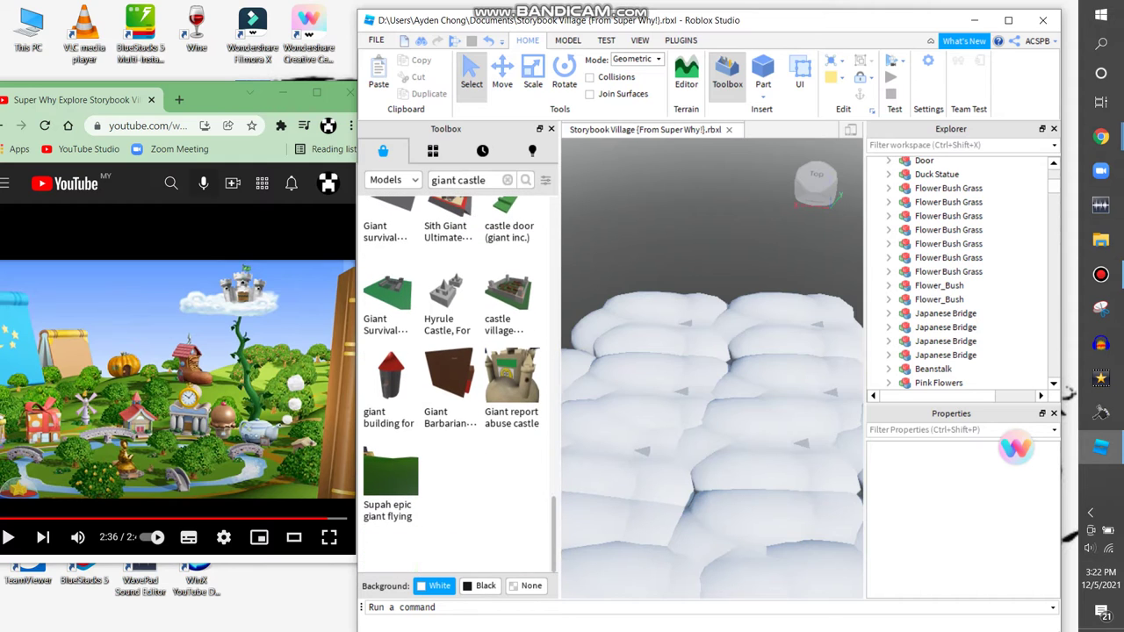
scroll(451, 378, "up", 10)
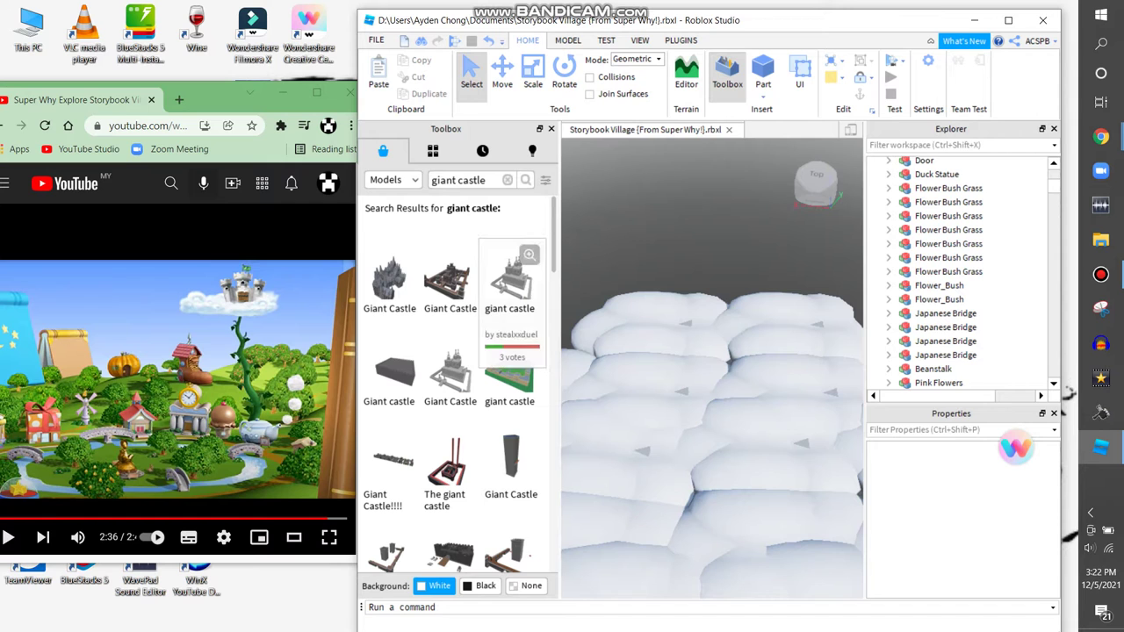
left_click(509, 279)
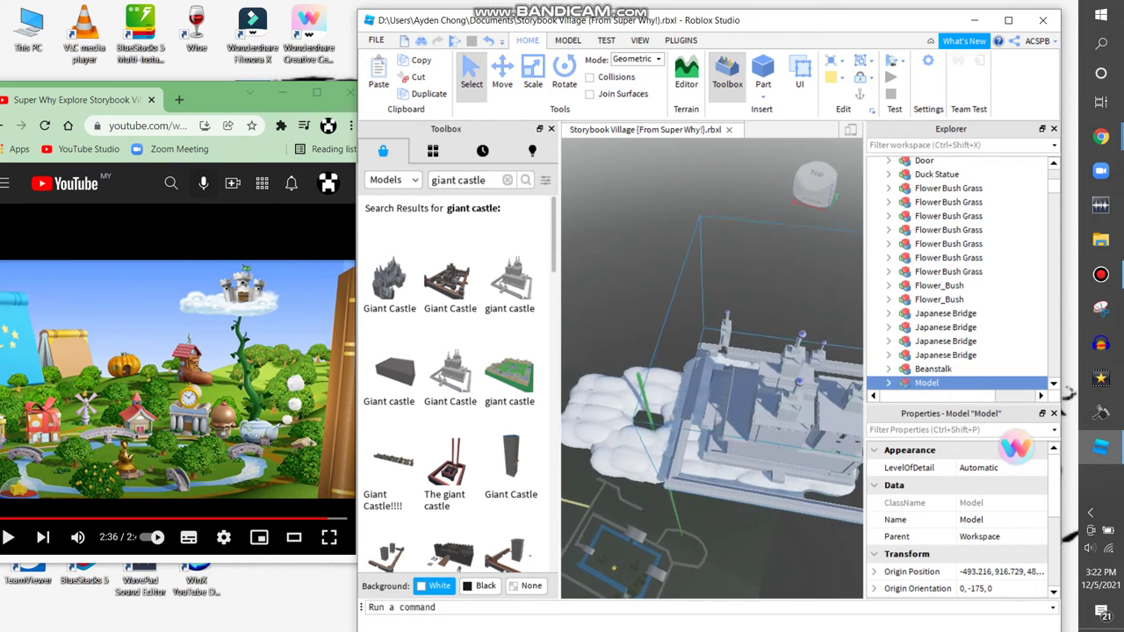
Step: Select the group of cloud pieces beside the giant castle and move them beneath its base
scroll(711, 365, "up", 6)
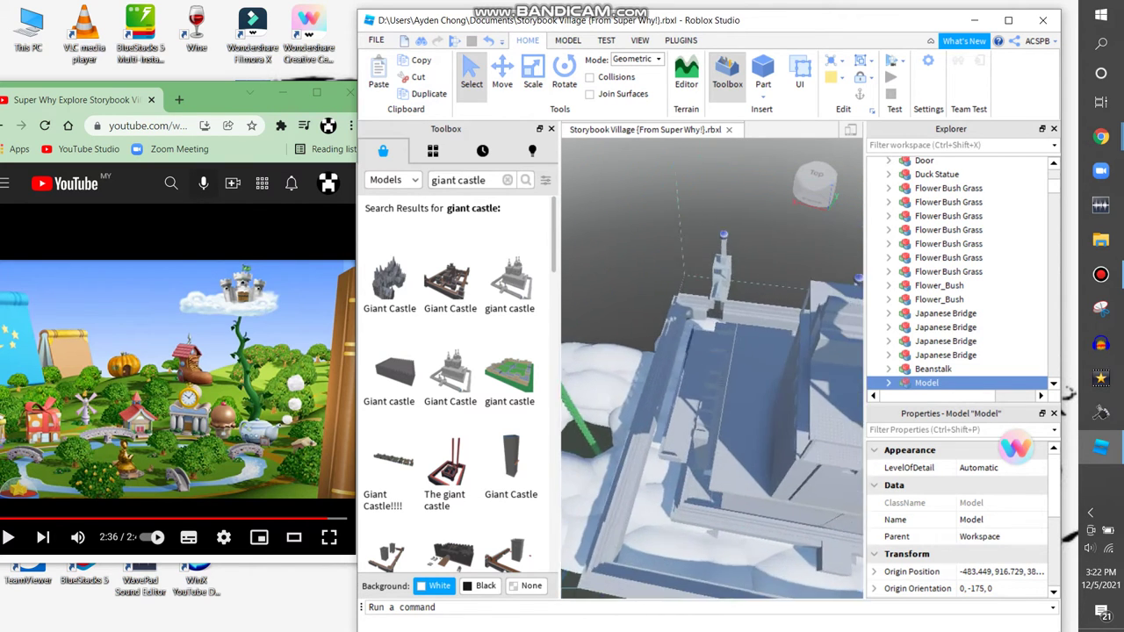
right_click_drag(711, 364, 734, 387)
key("ctrl+3")
key("ctrl+2")
left_click_drag(571, 448, 803, 369)
left_click_drag(612, 455, 605, 454)
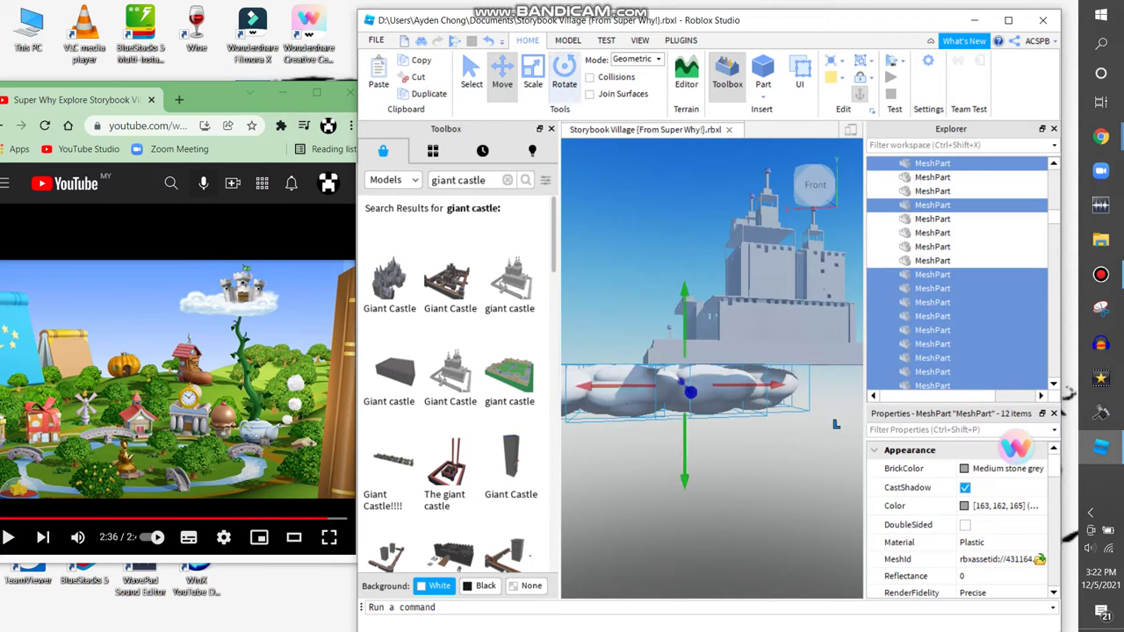
Step: Adjust the selected cloud pieces so they extend under the castle's front and sides
key("ctrl+3")
right_click_drag(836, 424, 762, 367)
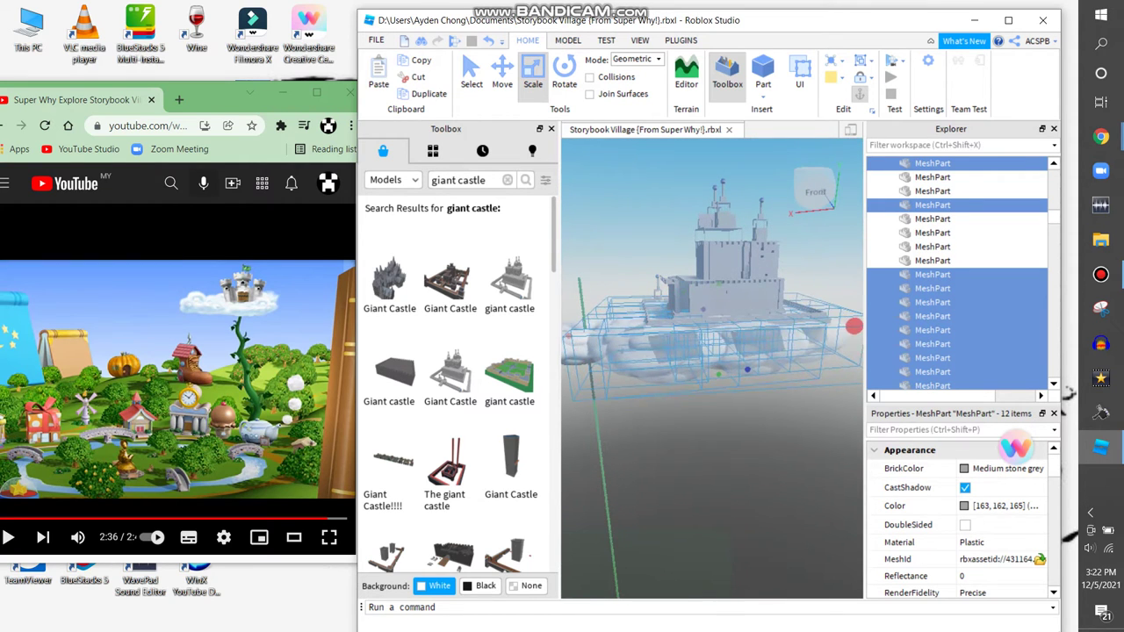
right_click_drag(762, 368, 761, 373)
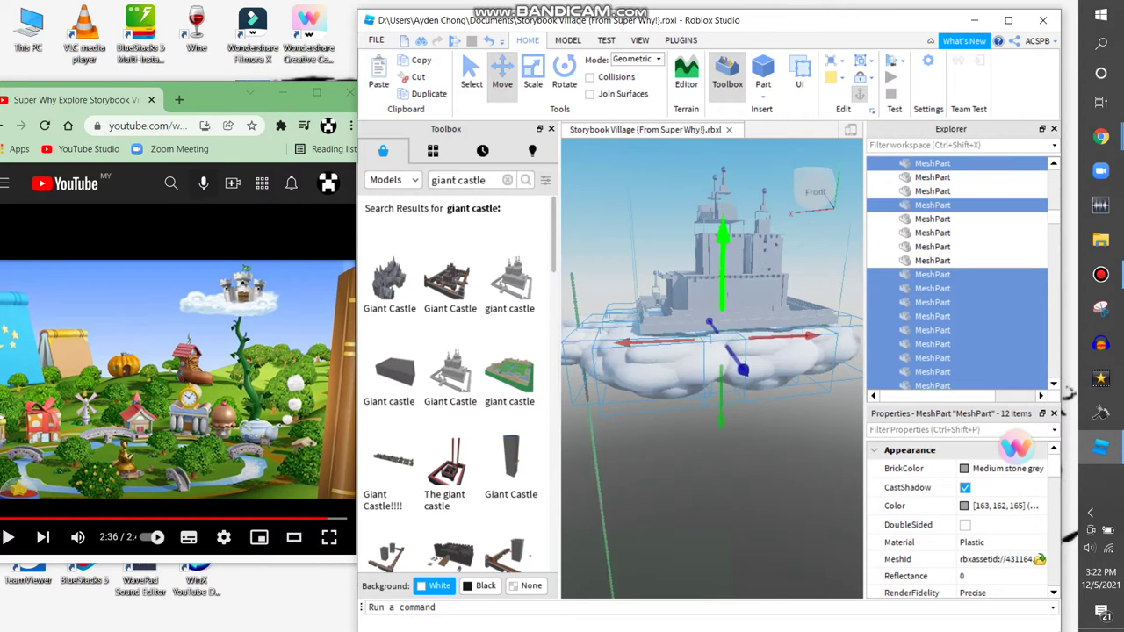
key("w")
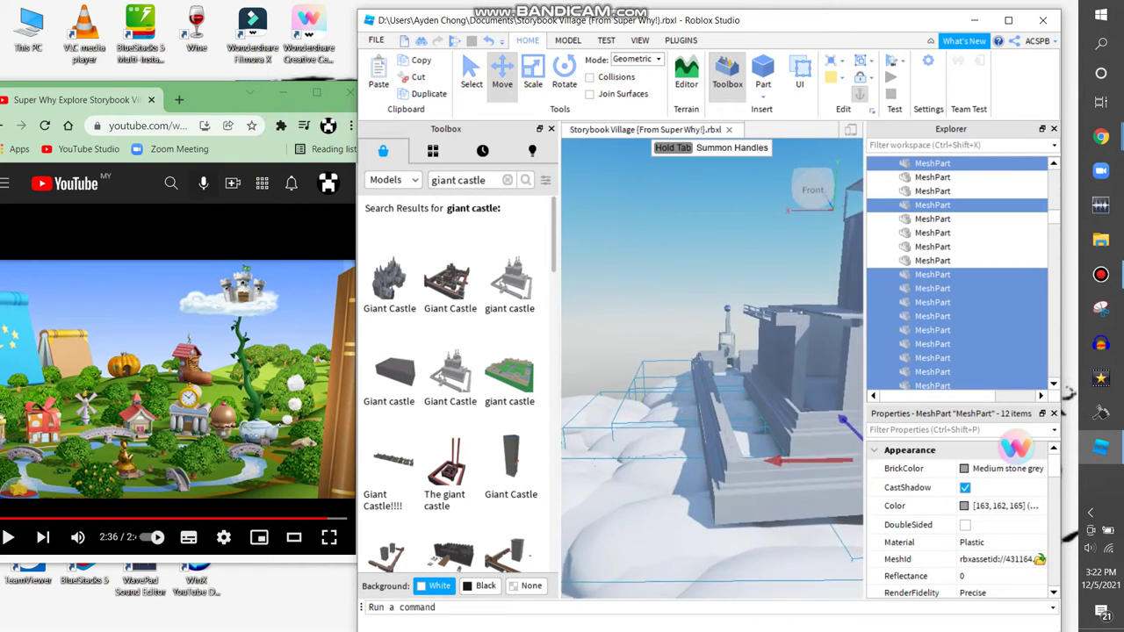
Step: Add a block part on the cloud and stretch it into a flat slab beneath the whole castle
left_click(712, 365)
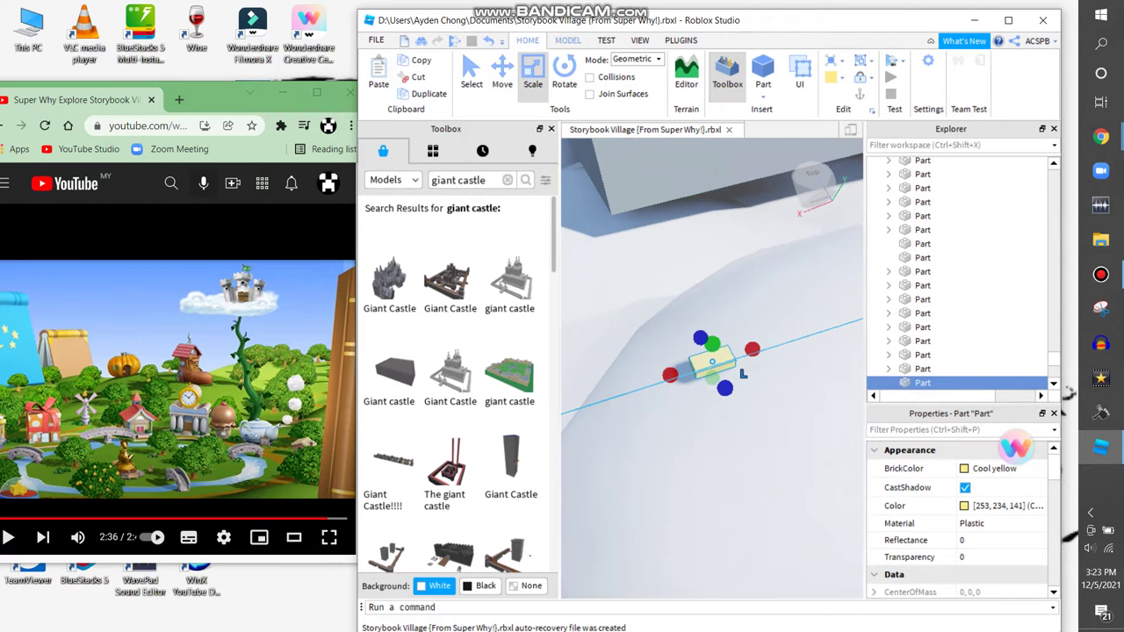
left_click(567, 40)
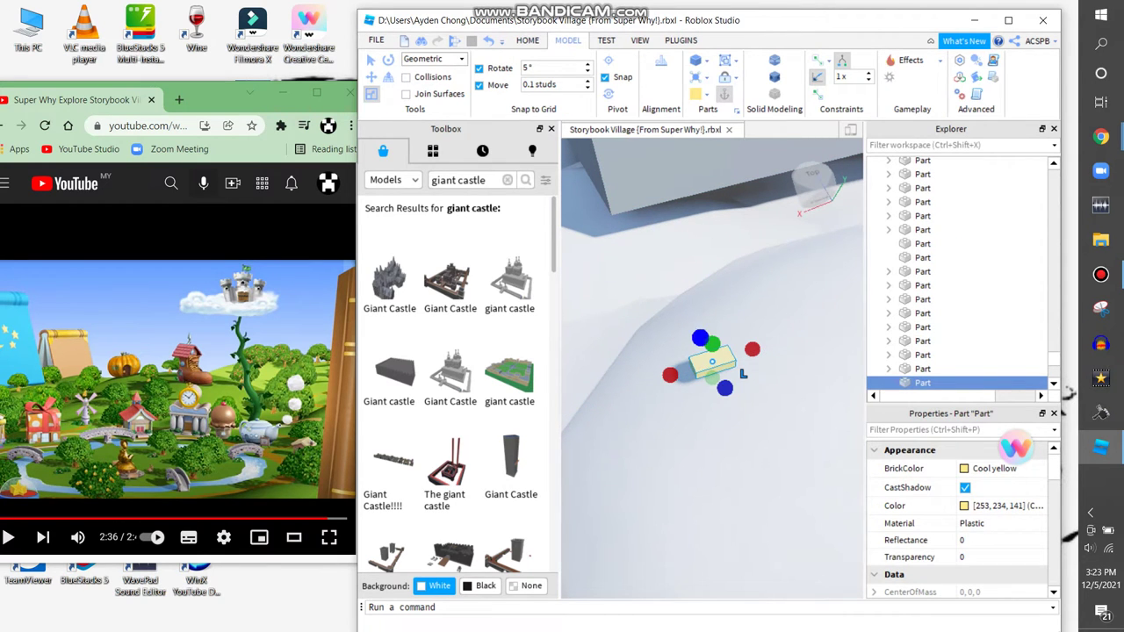
key("s")
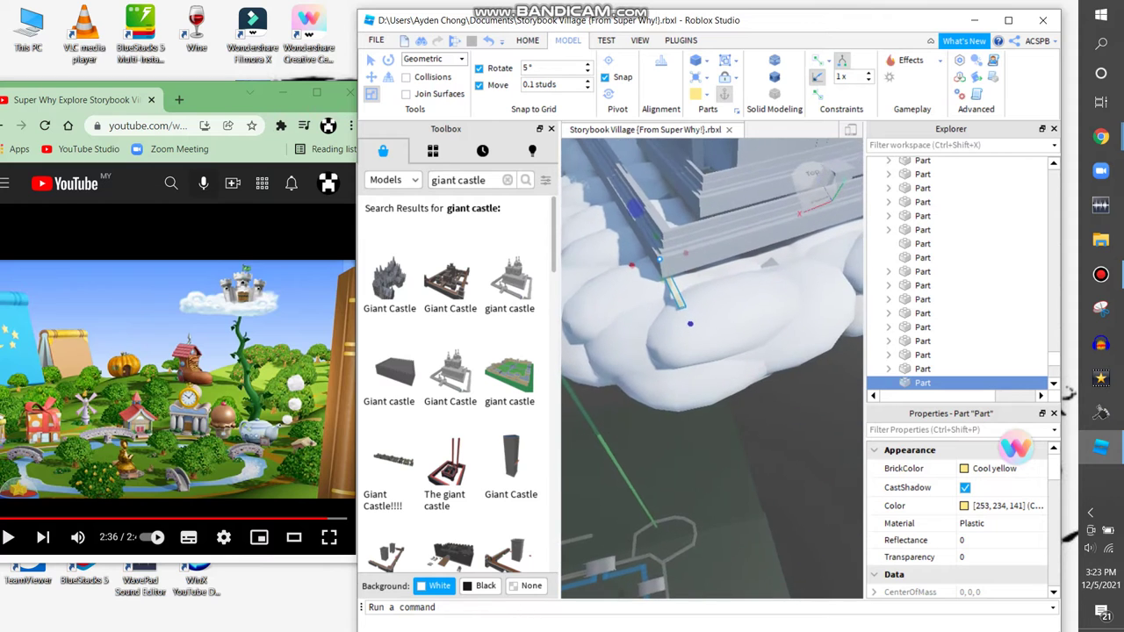
key("s")
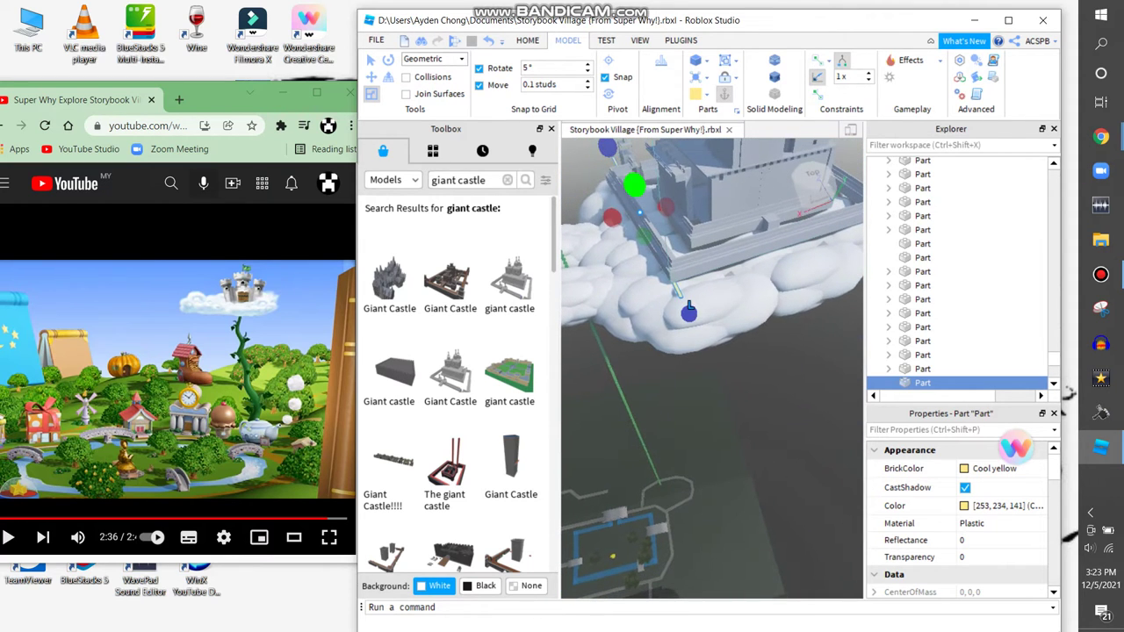
key("s")
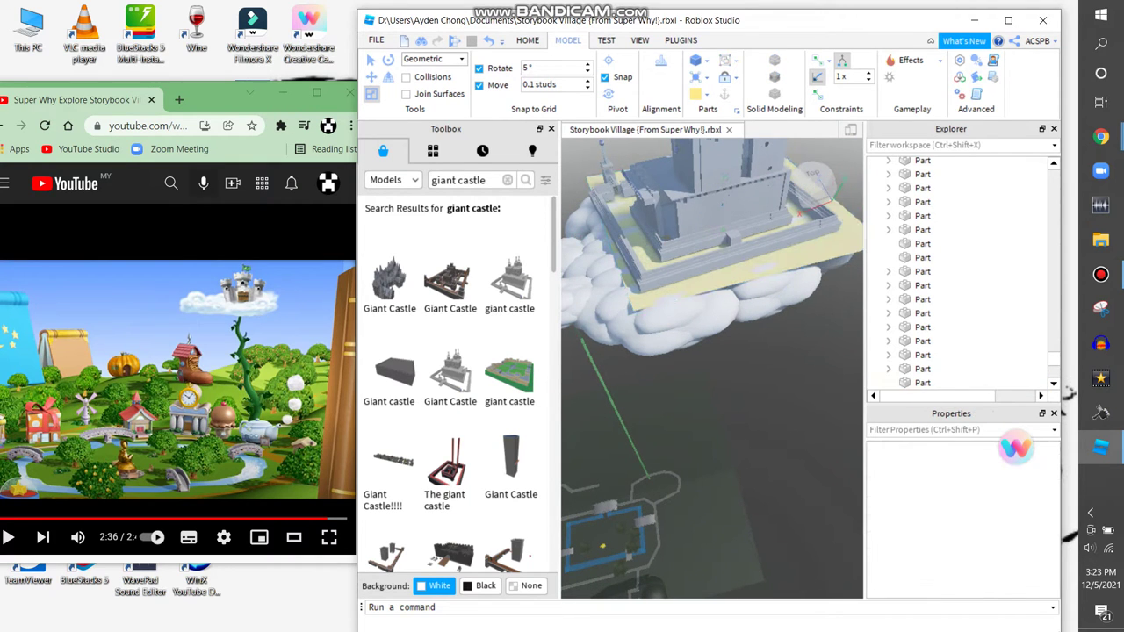
Step: Line up the castle with the yellow slab and extend the slab past the outer walls
left_click(771, 228)
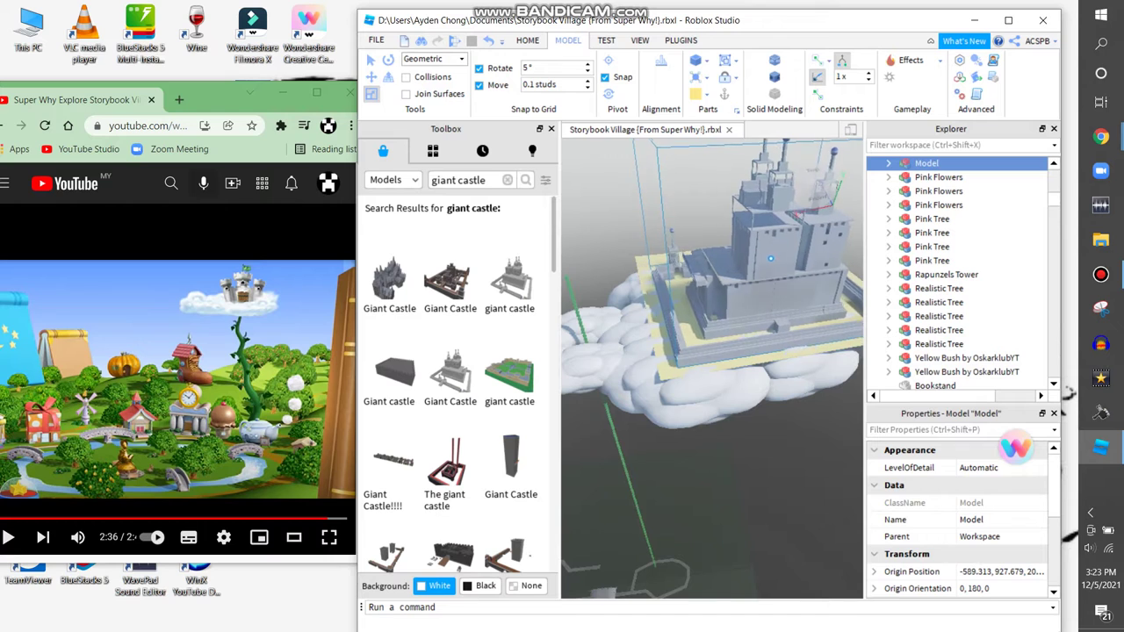
left_click(921, 382)
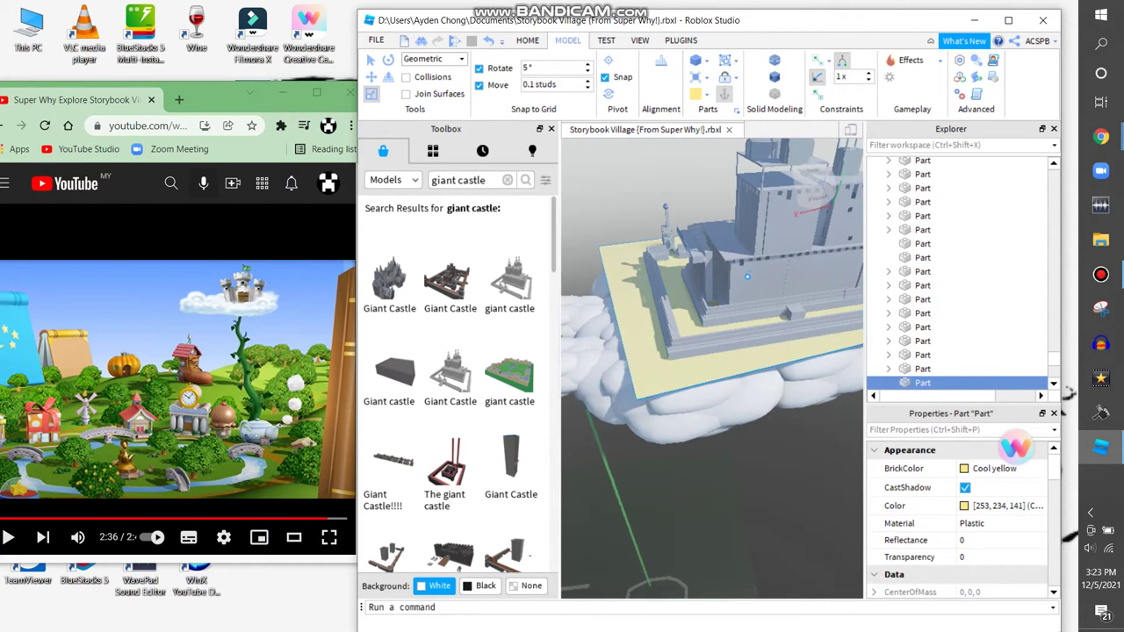
left_click(782, 233)
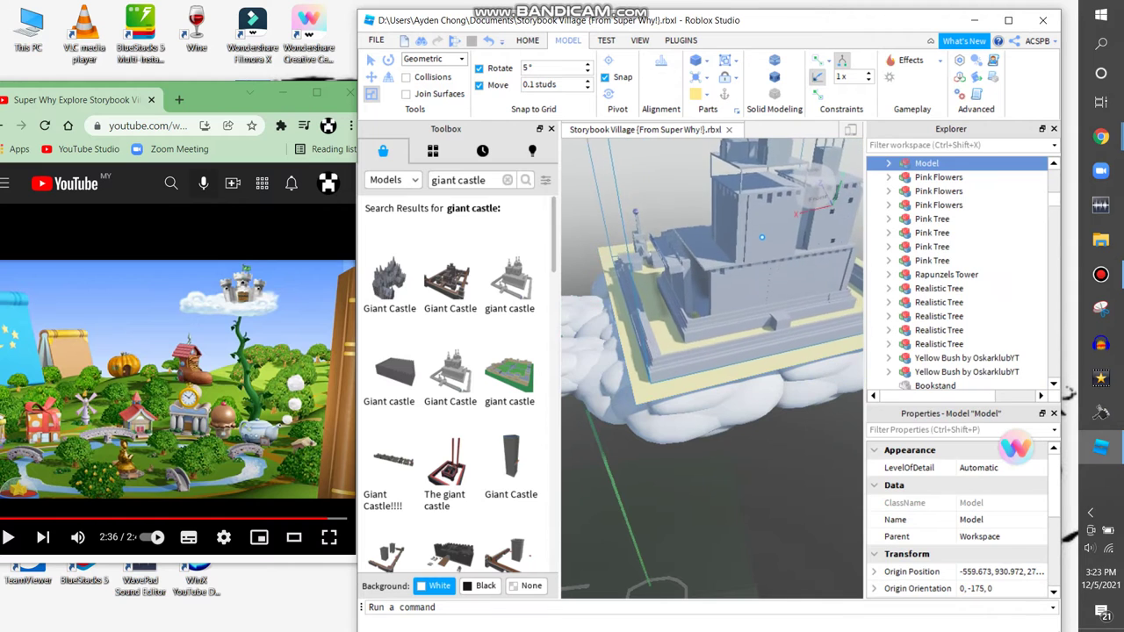
left_click(922, 383)
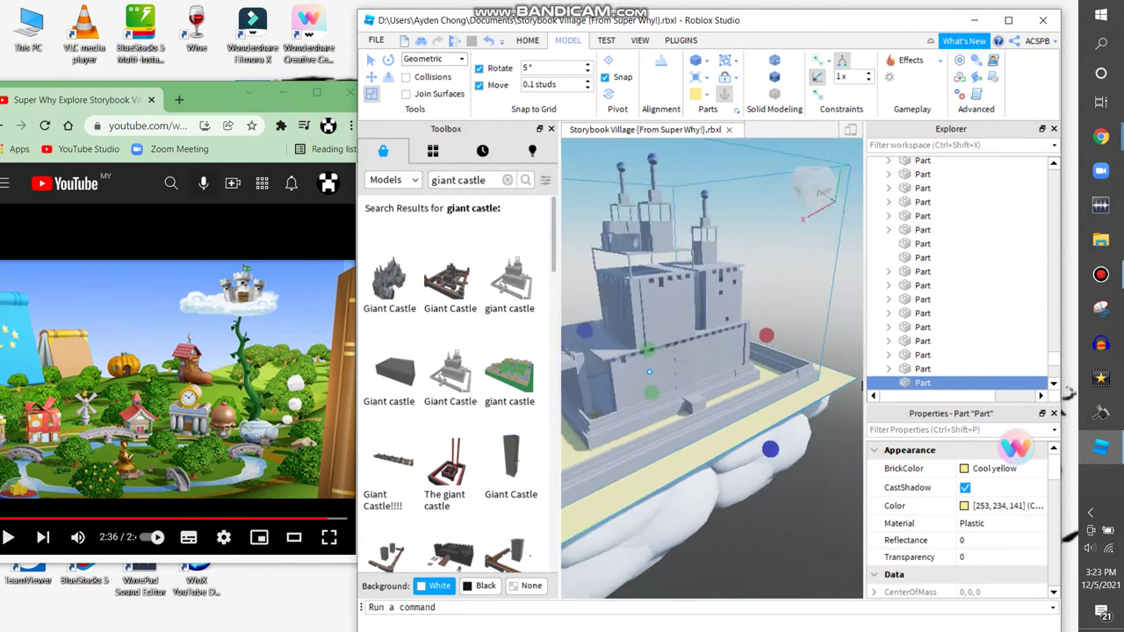
right_click_drag(787, 388, 788, 388)
right_click_drag(843, 346, 584, 380)
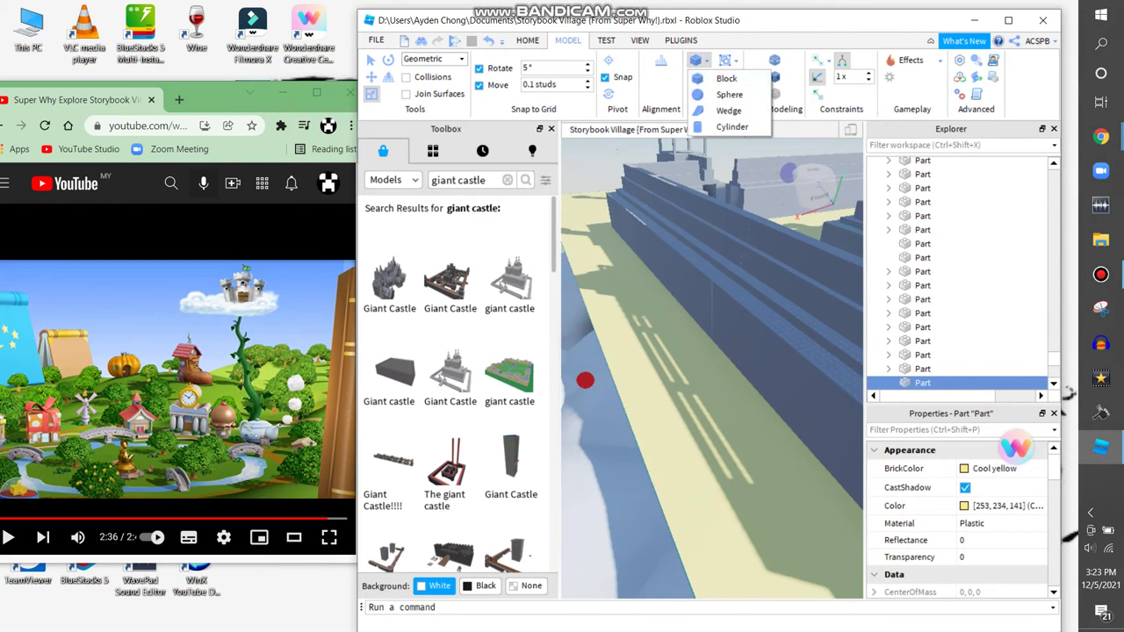
Step: Recolour the slab under the castle to Institutional white and deselect it
key("Escape")
key("alt+h")
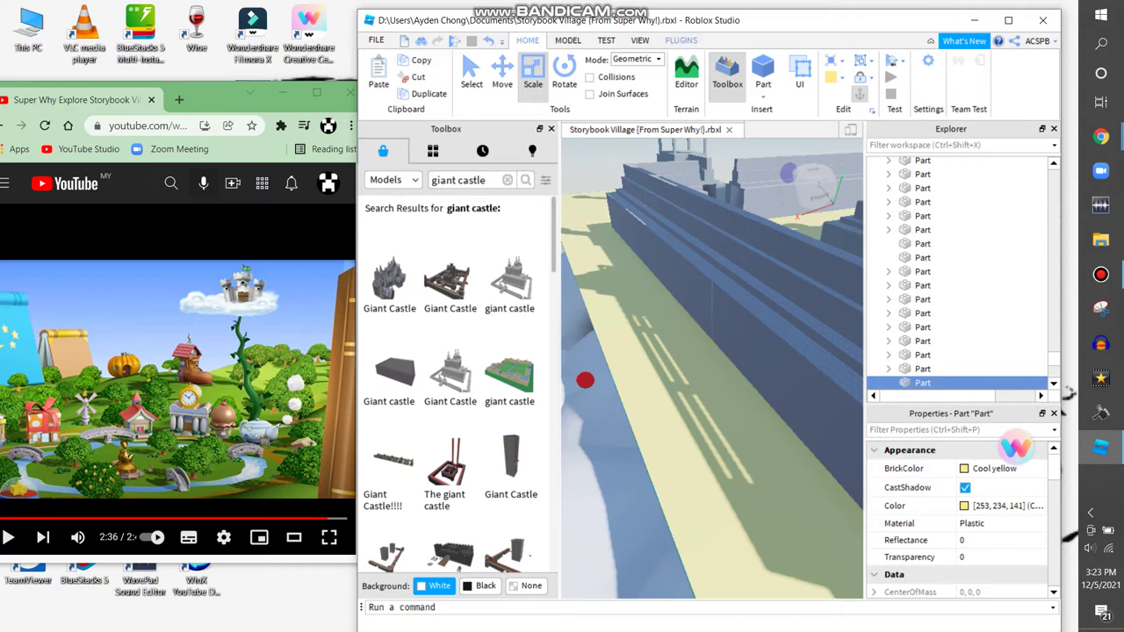
key("c")
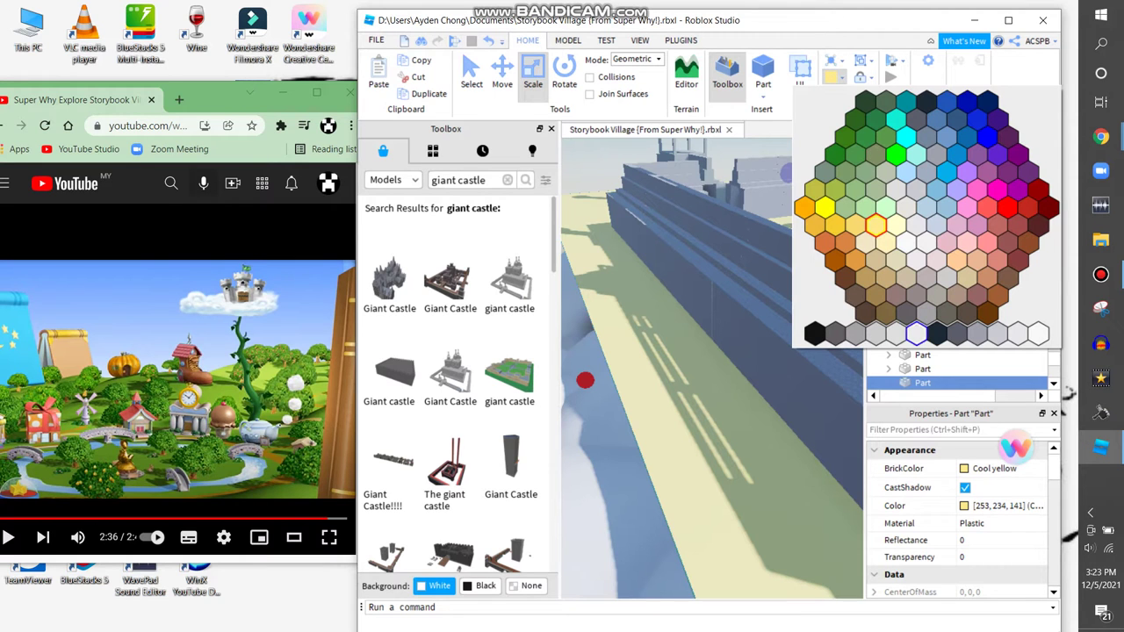
left_click(915, 332)
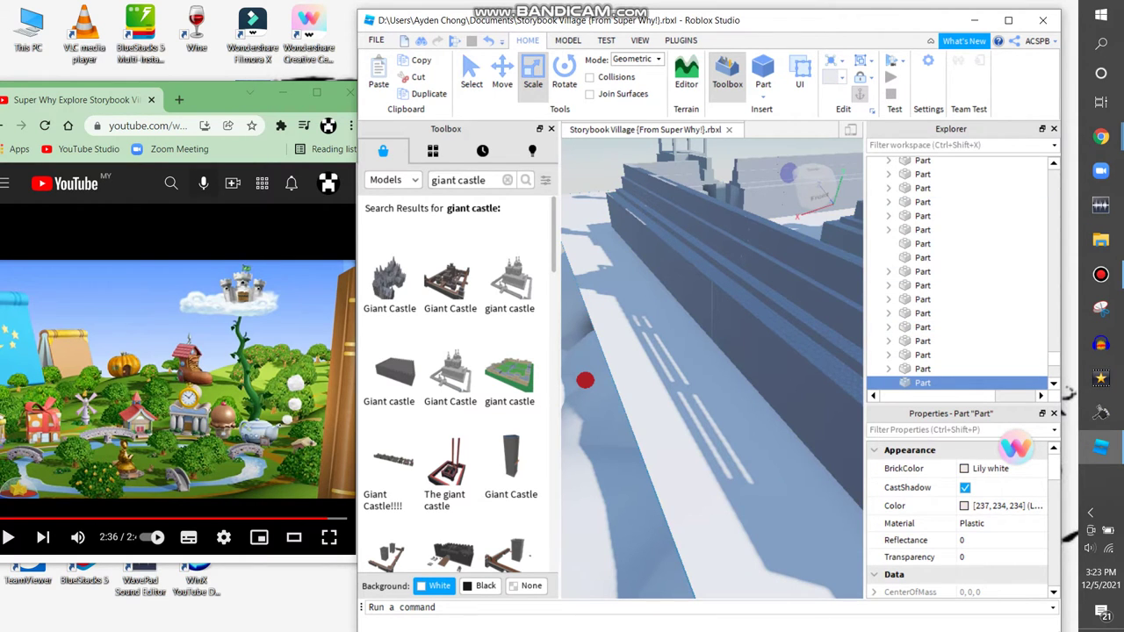
key("c")
left_click(1038, 333)
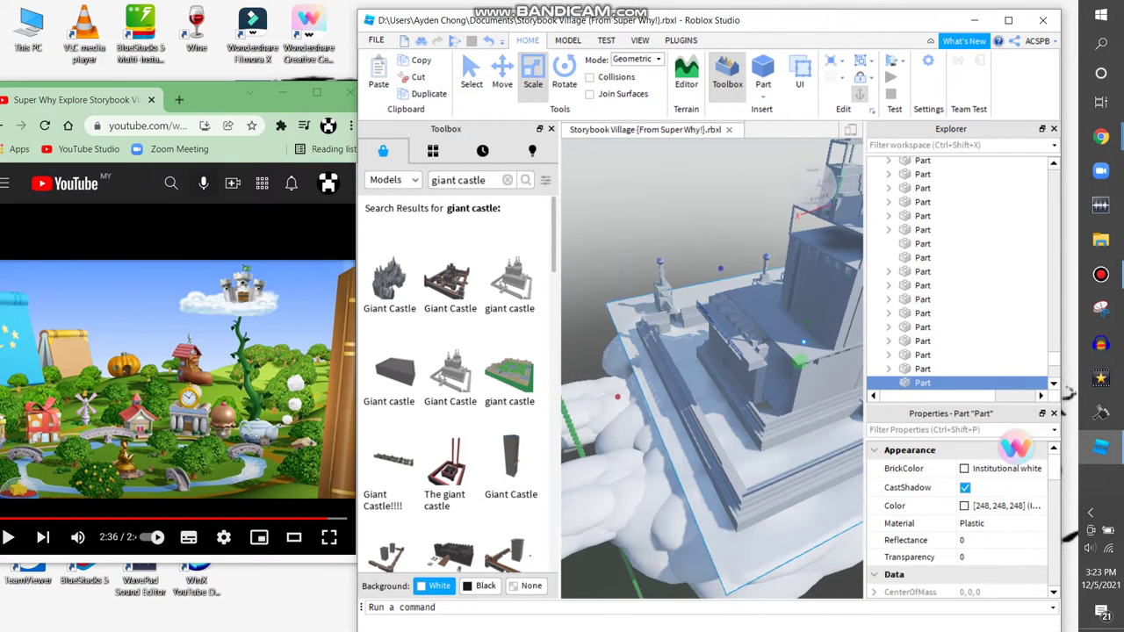
right_click_drag(838, 404, 828, 401)
left_click(829, 401)
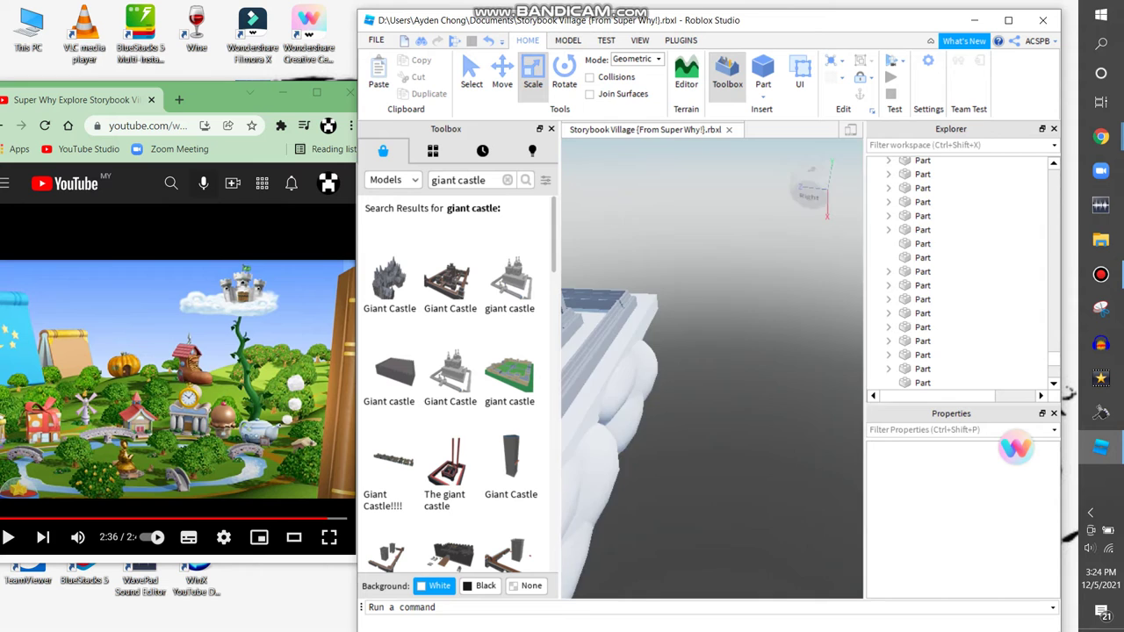
Step: Return to the village paths near the bridge and search the model library for "windmill"
scroll(711, 369, "down", 10)
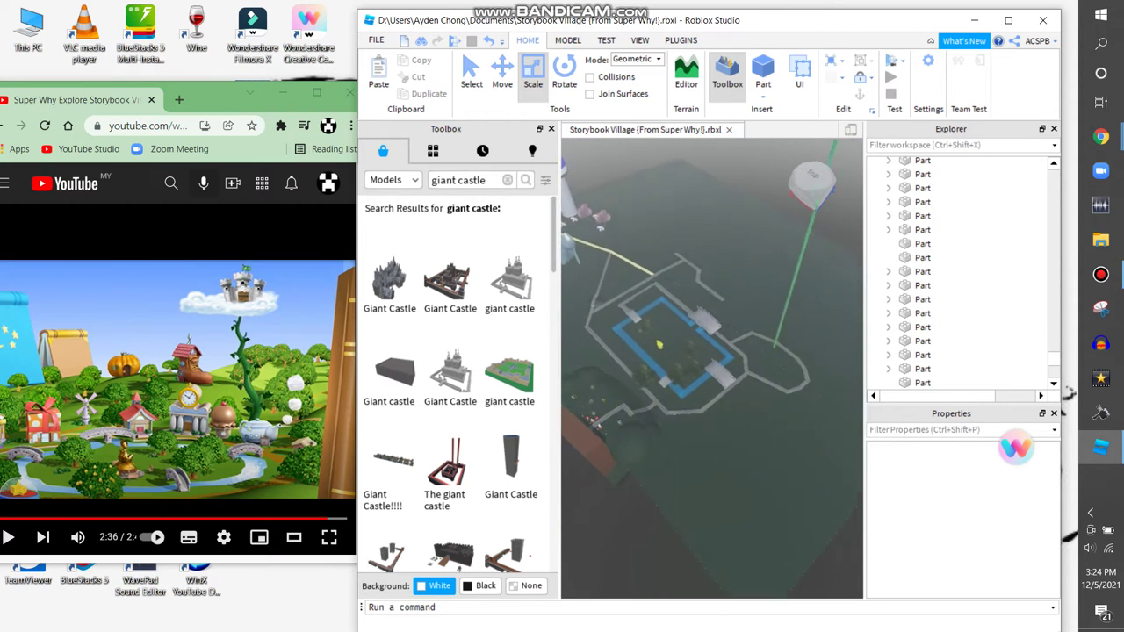
scroll(711, 369, "up", 6)
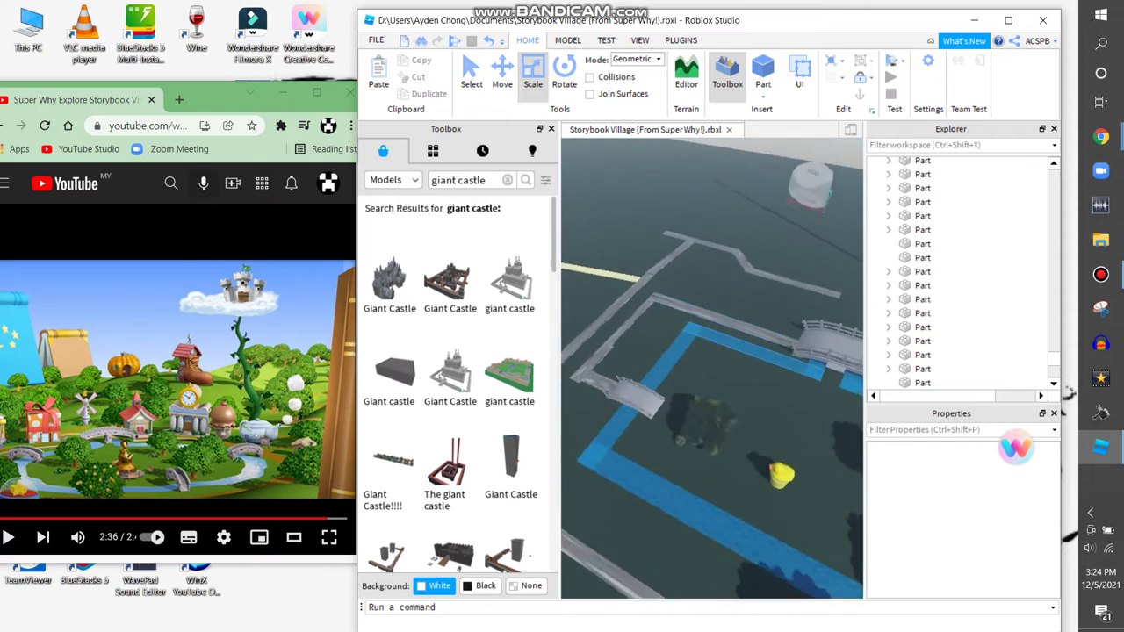
scroll(711, 369, "up", 5)
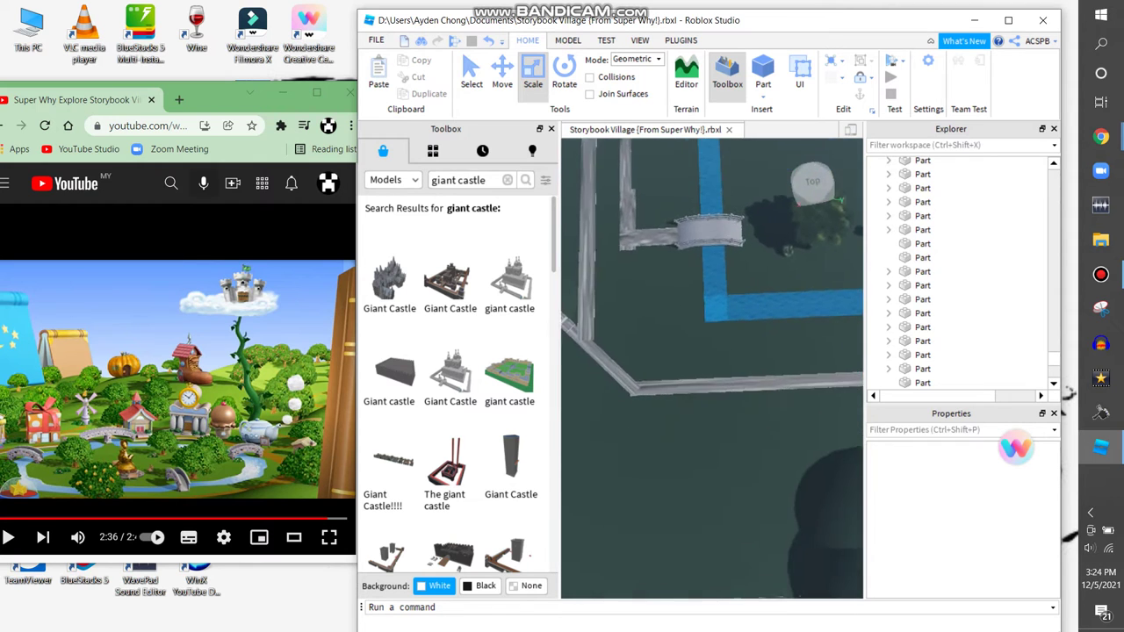
right_click_drag(711, 368, 711, 272)
left_click(507, 179)
type("windmill")
key("Return")
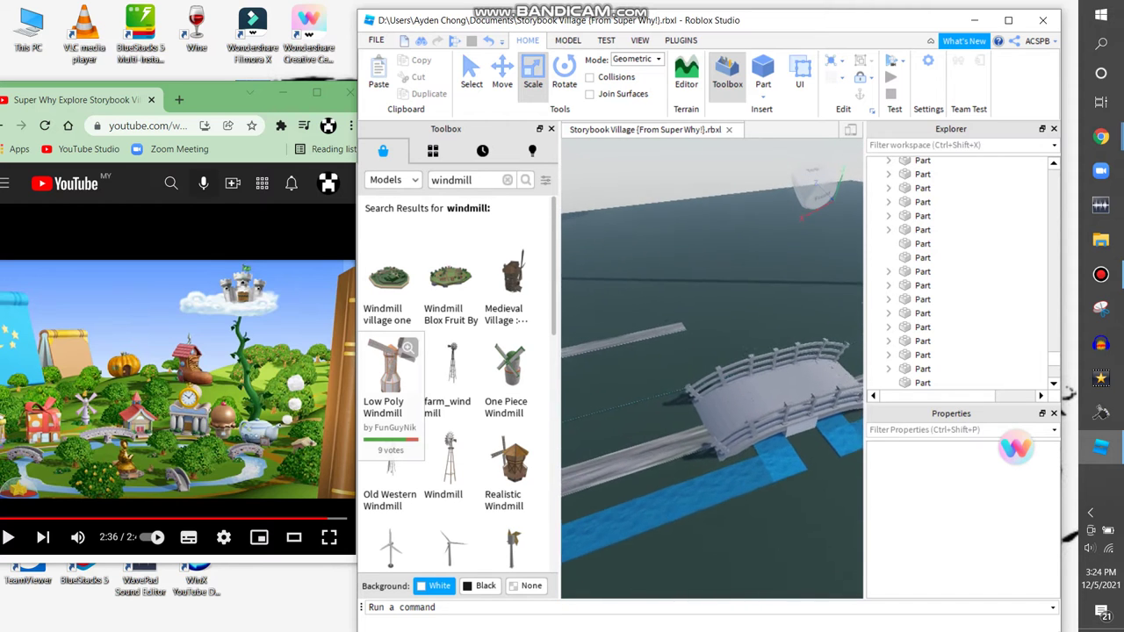
Step: Insert the Low Poly Windmill behind the bridge and turn it around to face the bridge
left_click(391, 369)
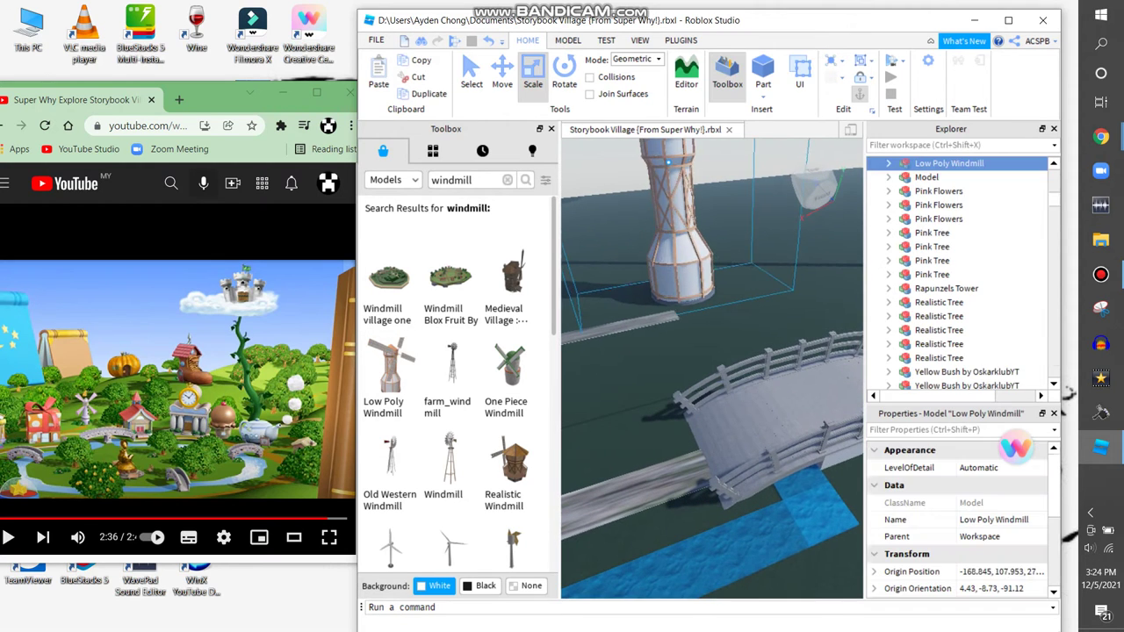
key("f")
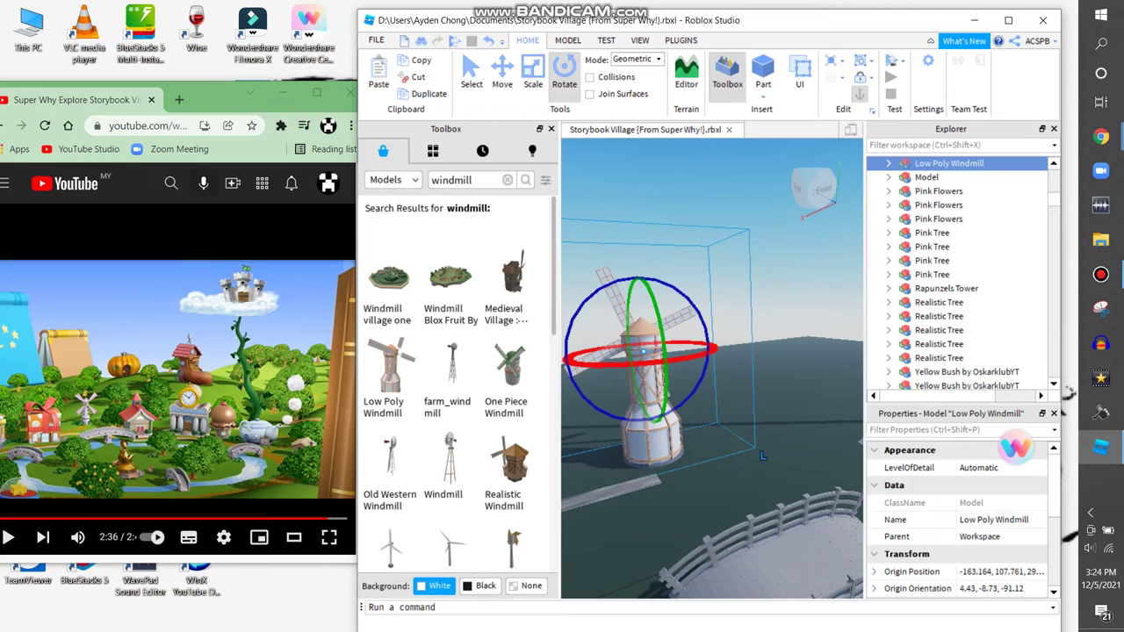
left_click_drag(707, 351, 777, 448)
key("ctrl+z")
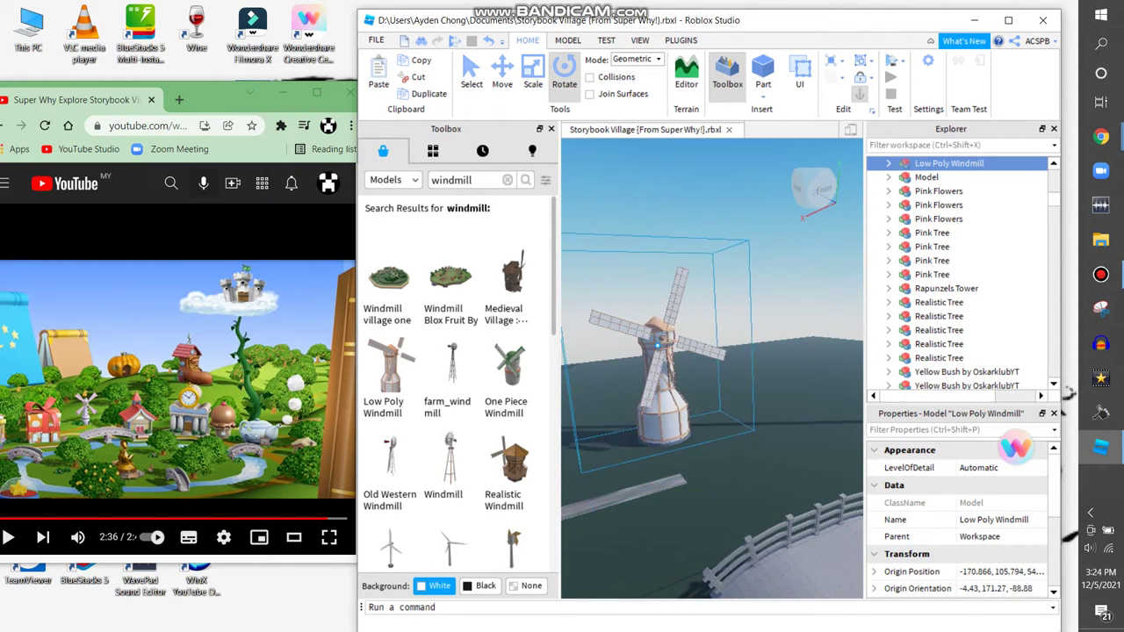
scroll(789, 458, "up", 3)
Step: Reposition the Low Poly Windmill beside the end of the short grey path and inspect it from several angles
left_click(789, 458)
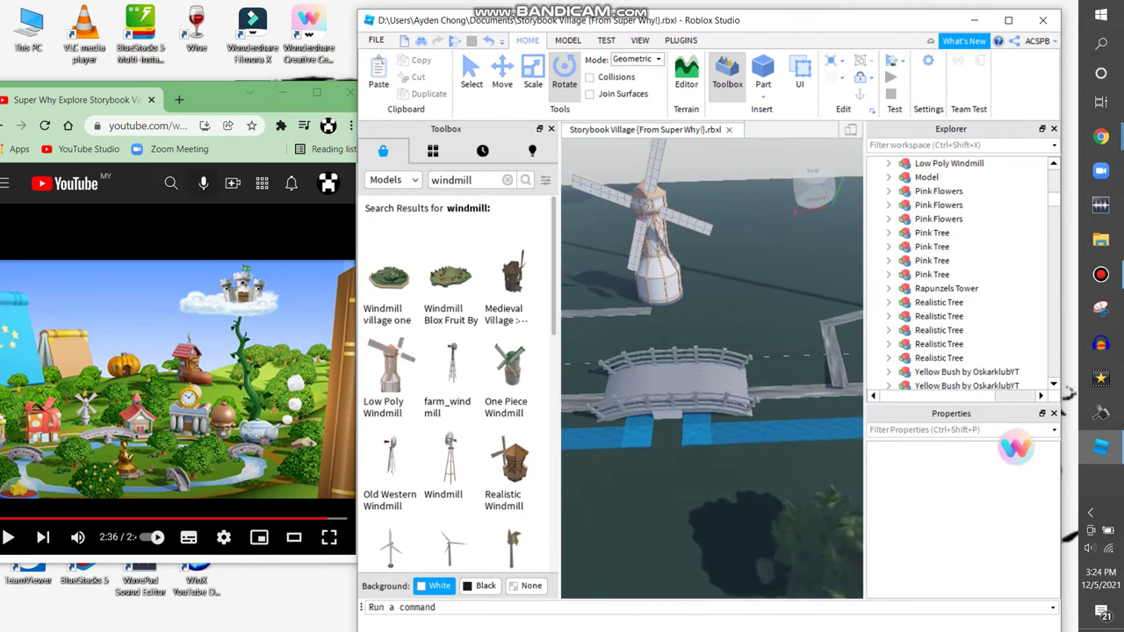
left_click(948, 163)
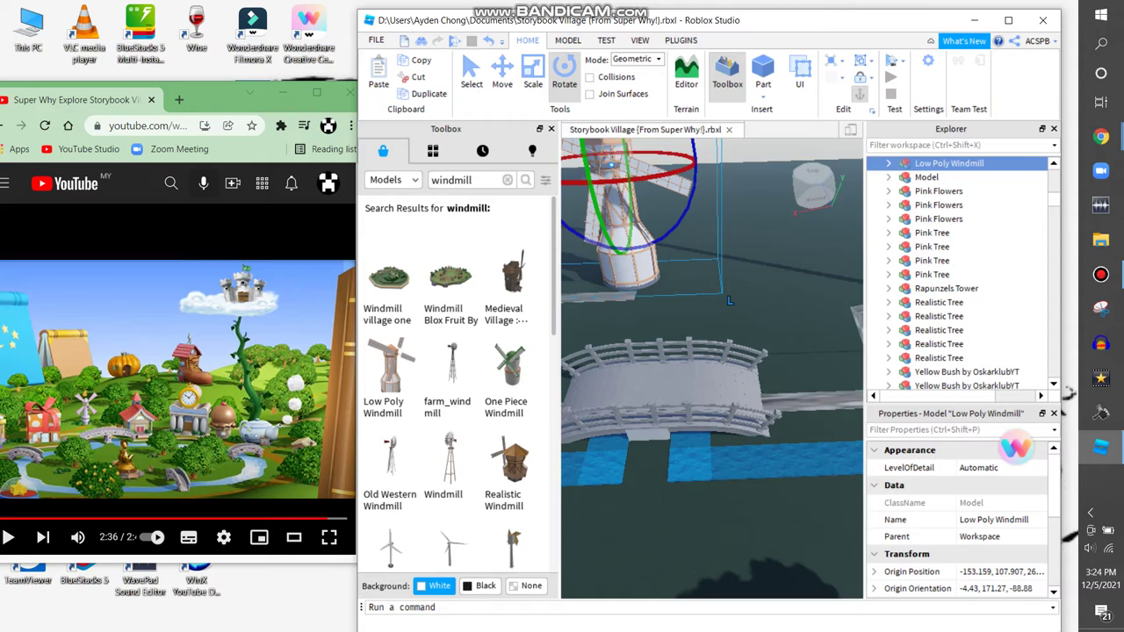
scroll(729, 301, "up", 5)
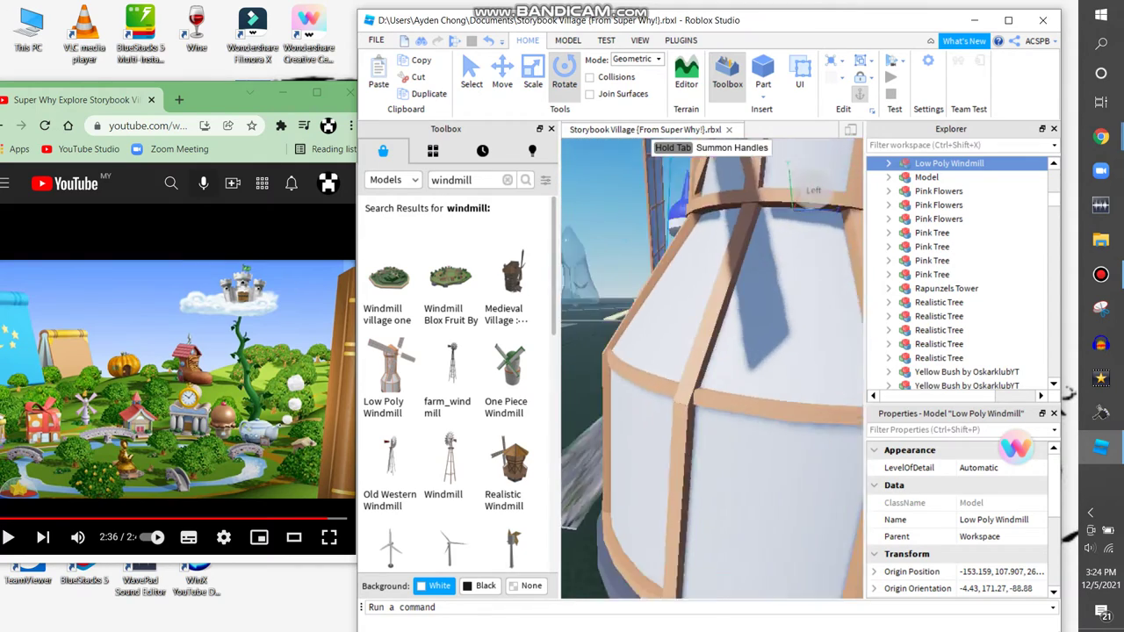
scroll(711, 369, "down", 8)
right_click_drag(711, 368, 711, 316)
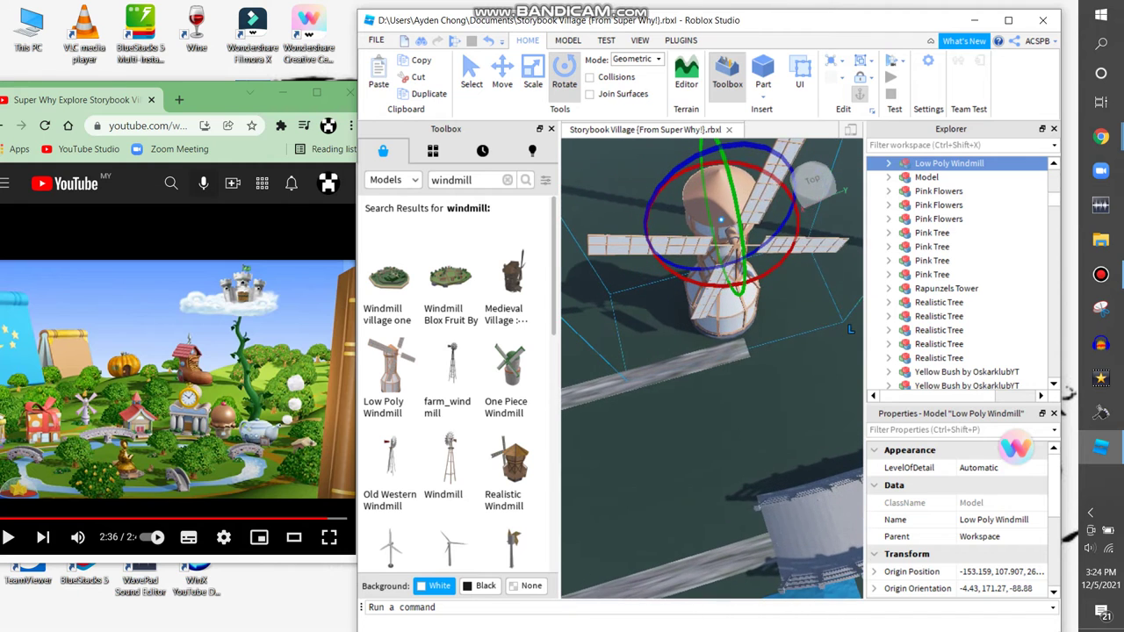
Step: Replace the Low Poly Windmill with the thatched-roof stone windmill and rotate it at the end of the grey path
right_click(720, 333)
left_click(763, 87)
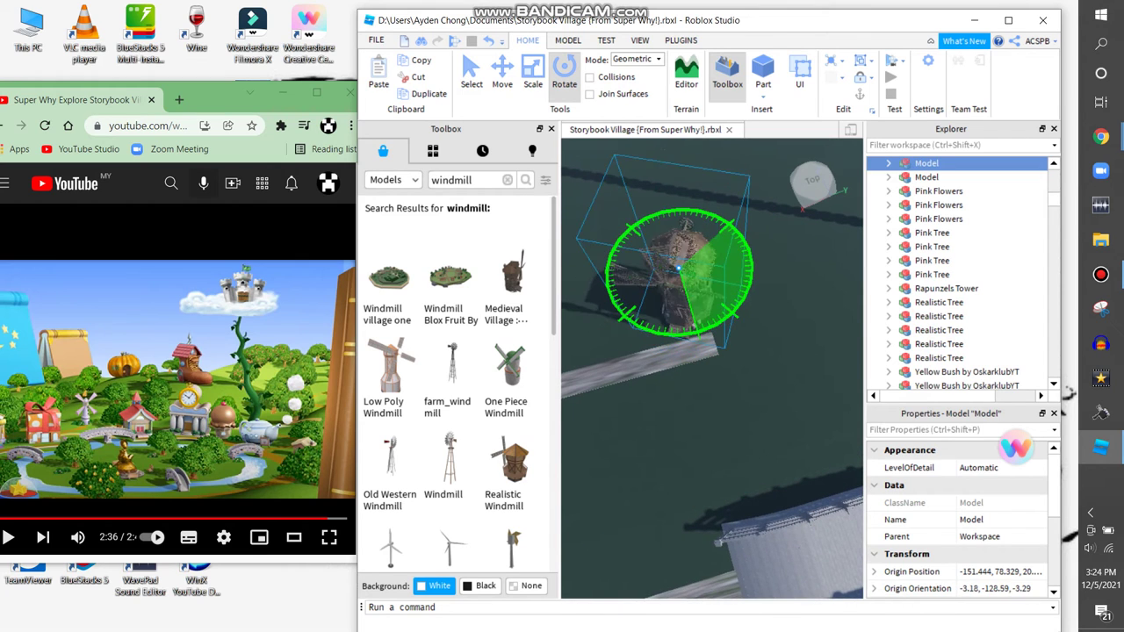
key("f")
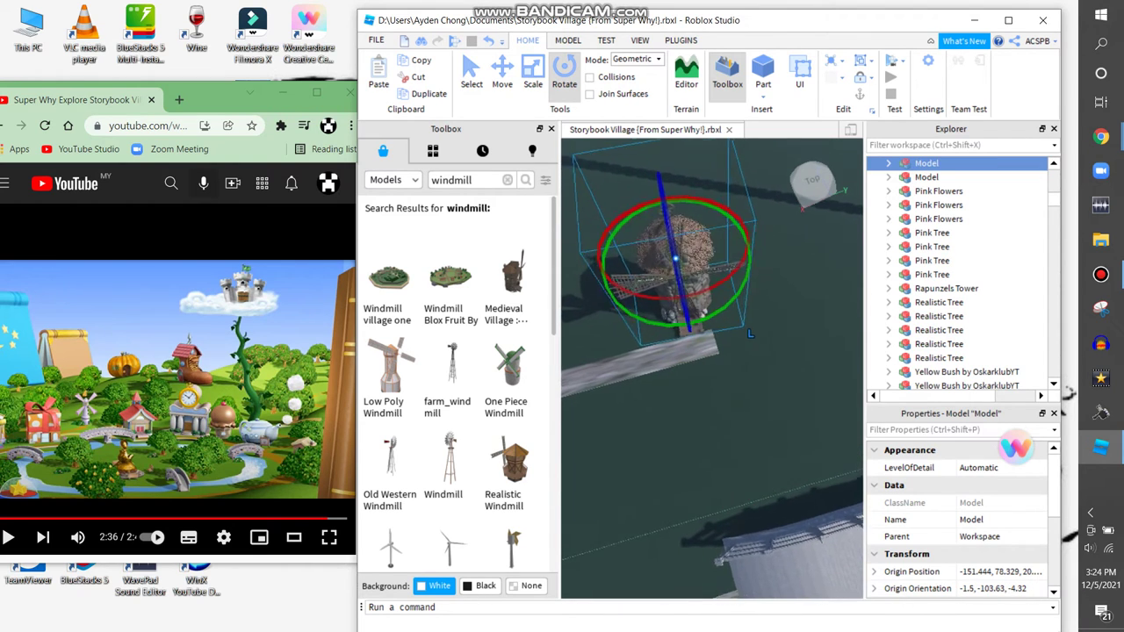
right_click_drag(711, 368, 711, 307)
scroll(711, 369, "down", 5)
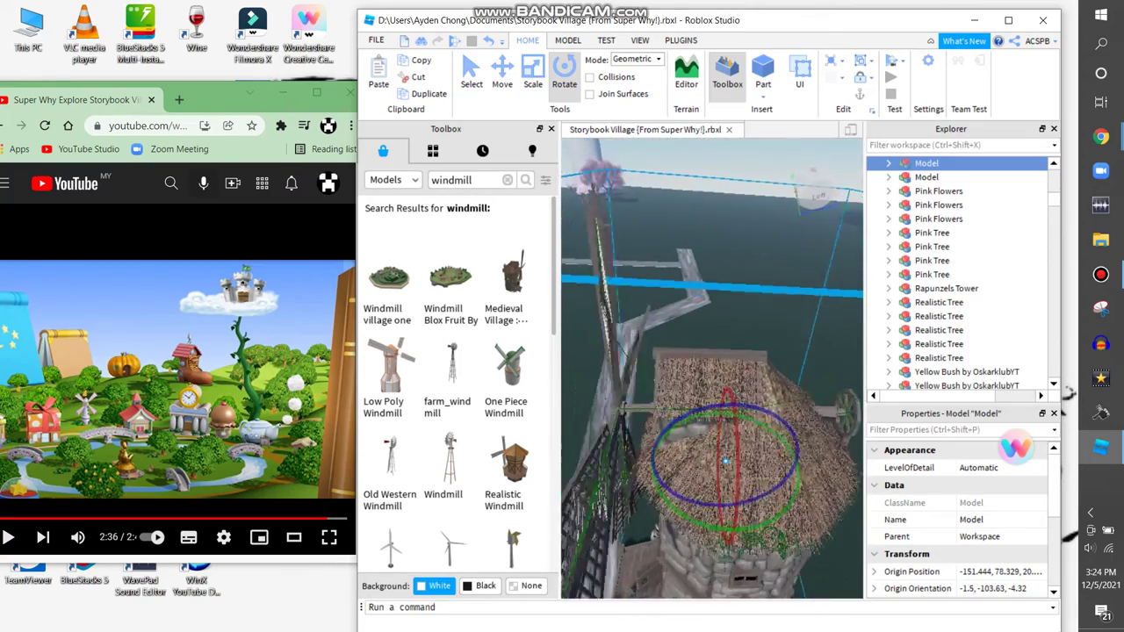
left_click(790, 264)
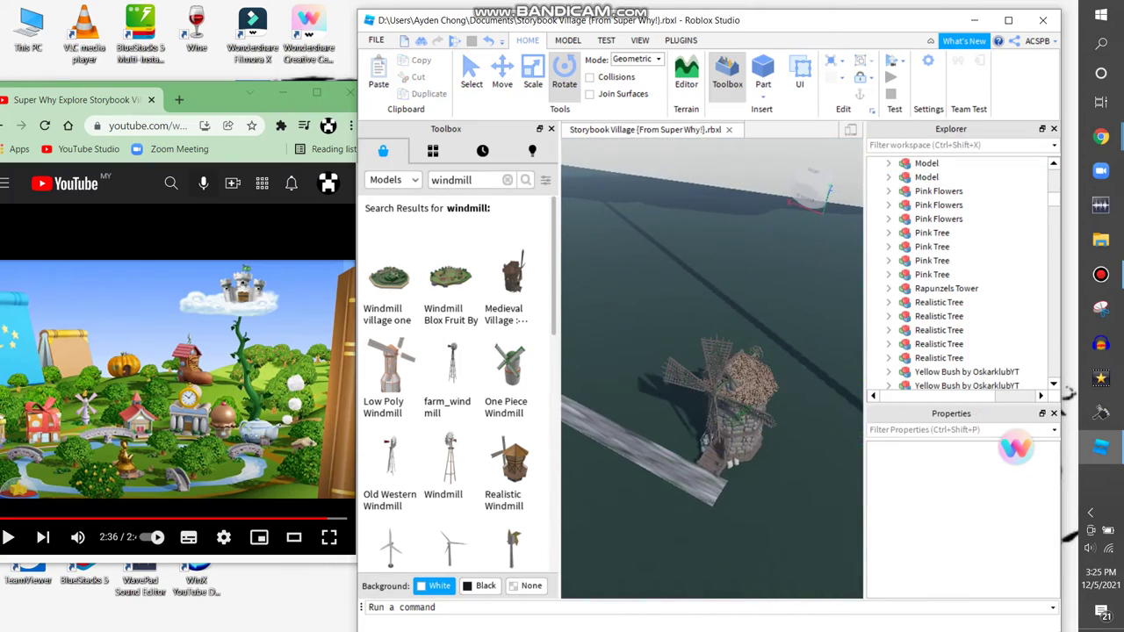
Step: Run a test simulation of the village, look over the bush tools, paths and castle, and stop the simulation
left_click(605, 41)
left_click(379, 95)
left_click(403, 112)
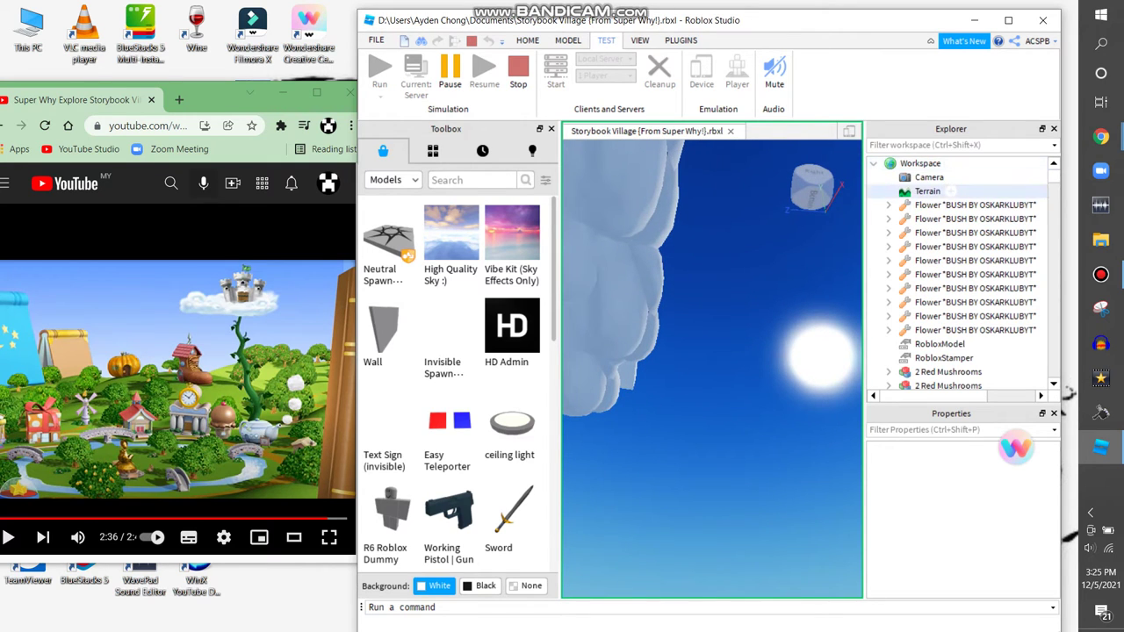
scroll(957, 273, "down", 2)
left_click(974, 195)
left_click(888, 196)
left_click(887, 196)
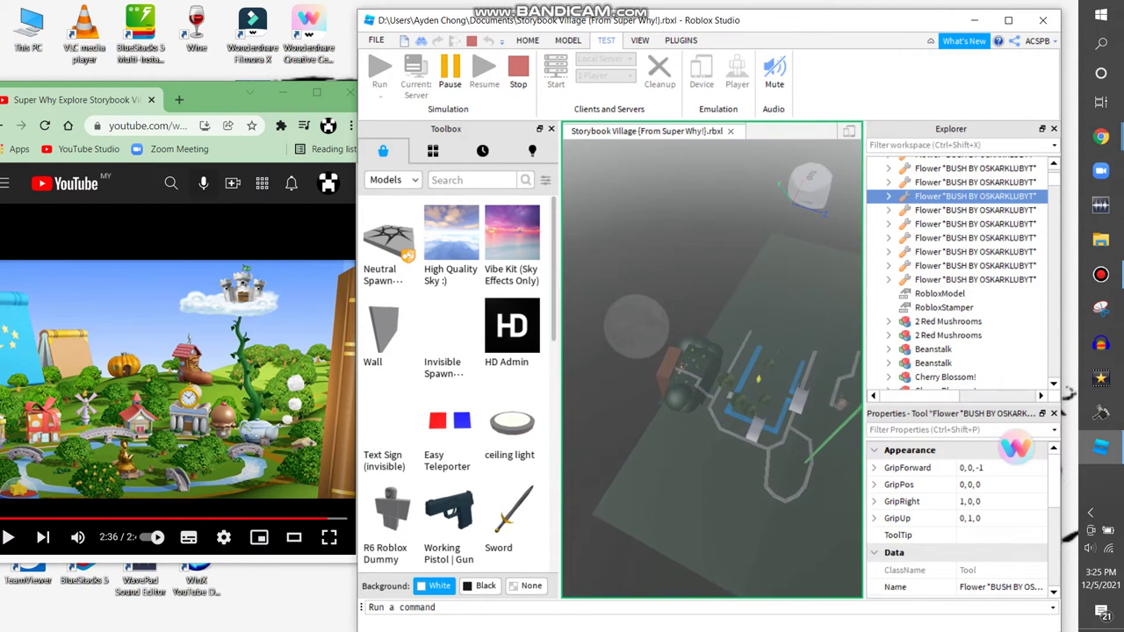
key("shift+F5")
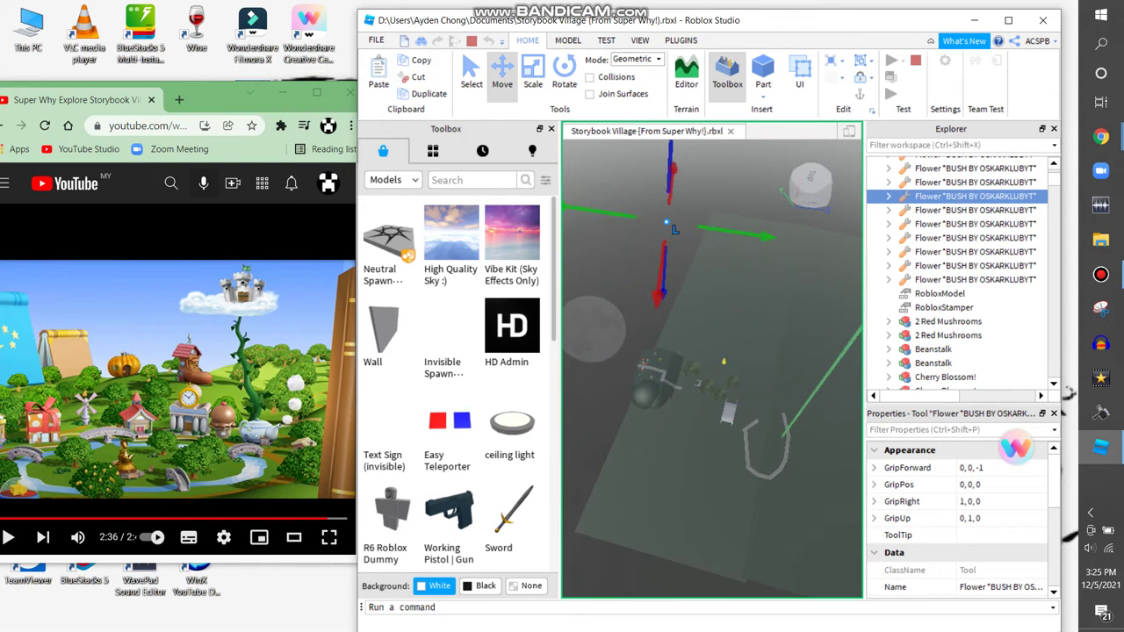
key("ctrl+t")
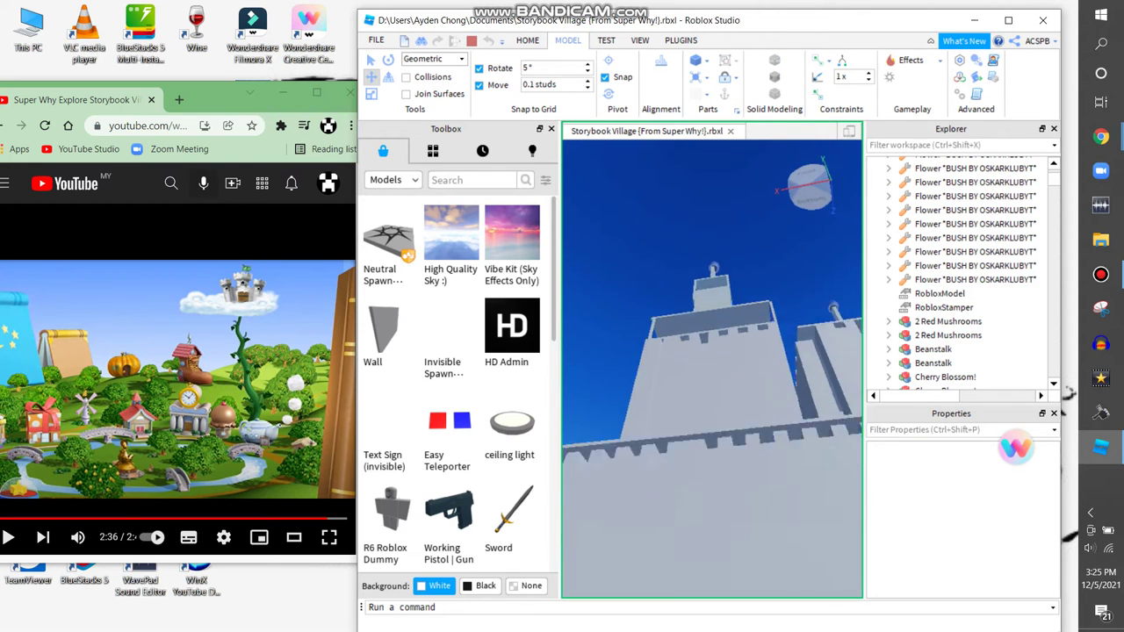
key("F8")
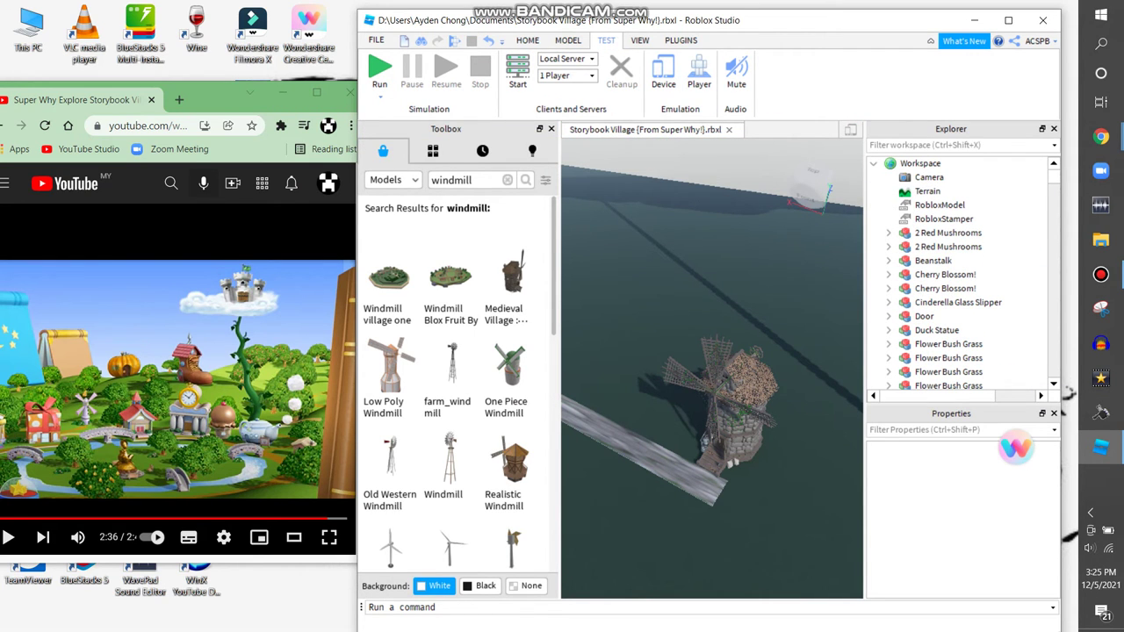
Step: Examine the village around the beanstalk, the mushroom house wall, the duck statue and the path leading to the windmill
key("w")
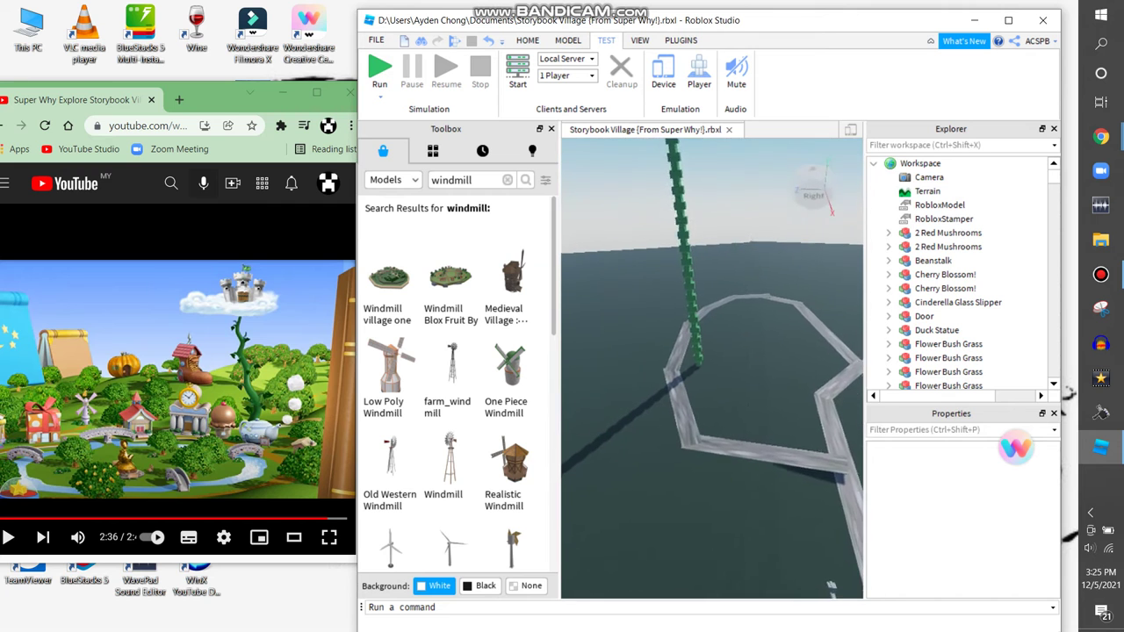
key("w")
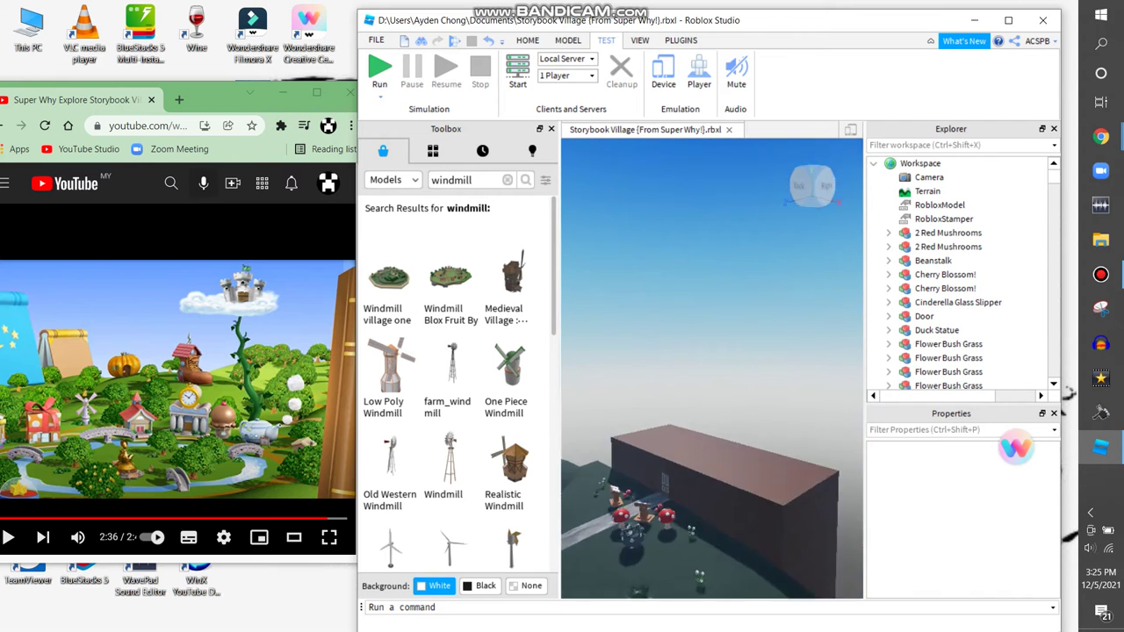
key("q")
key("w")
key("e")
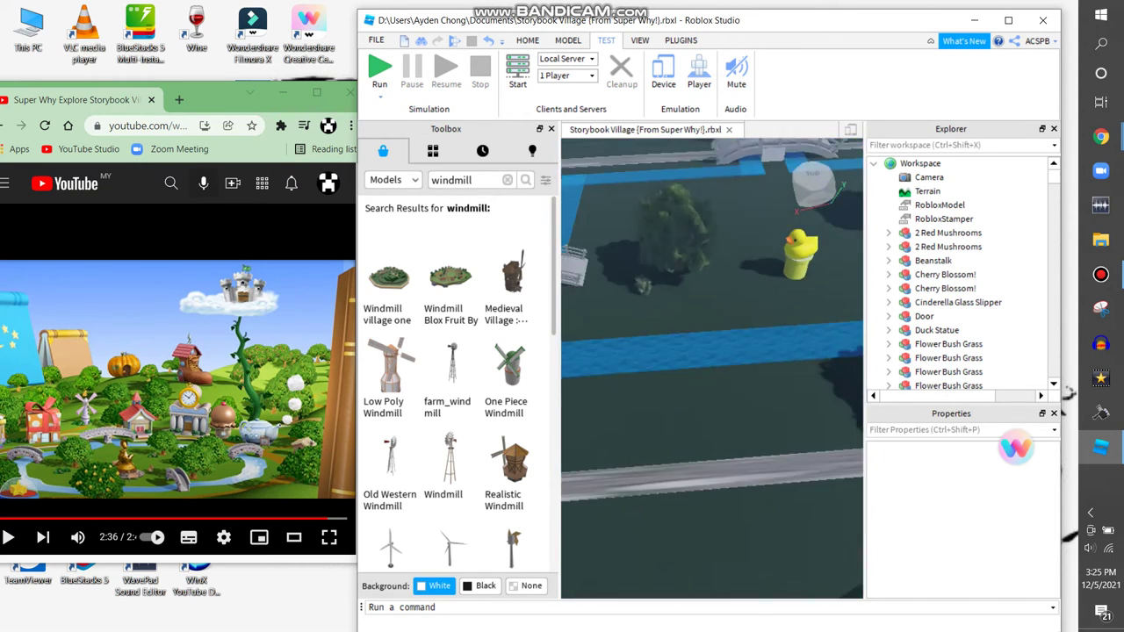
key("s")
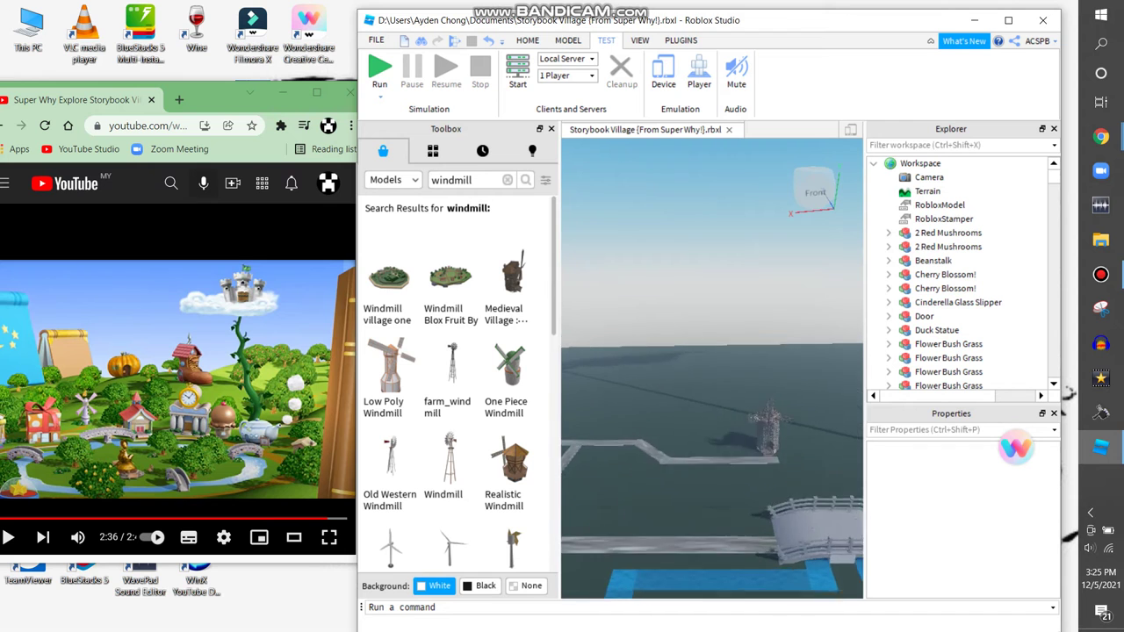
key("w")
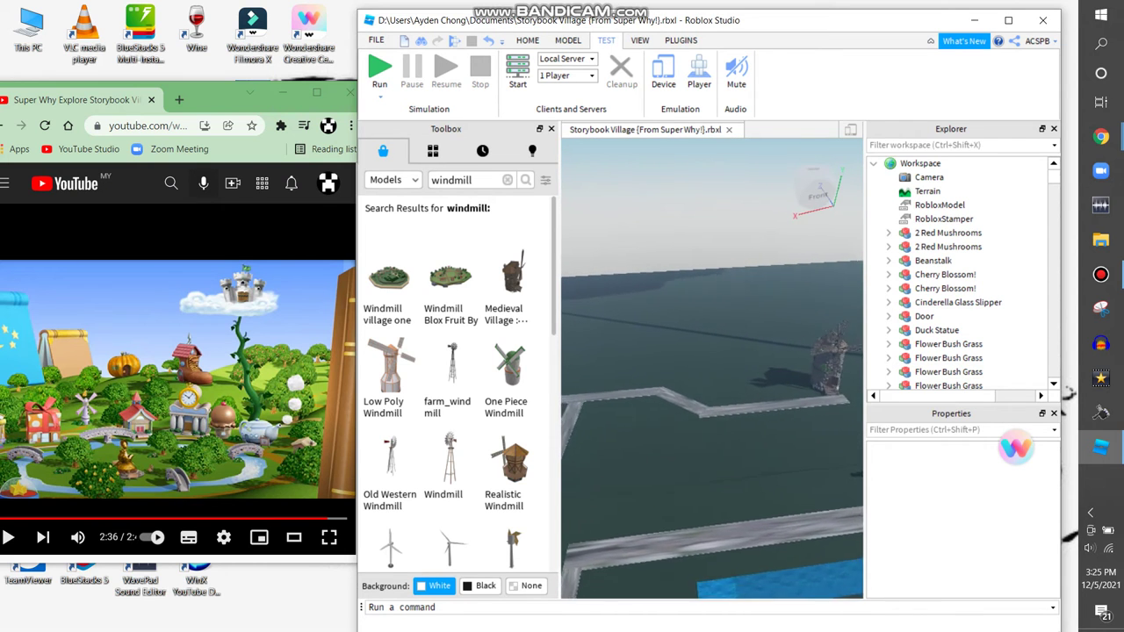
key("w")
key("w")
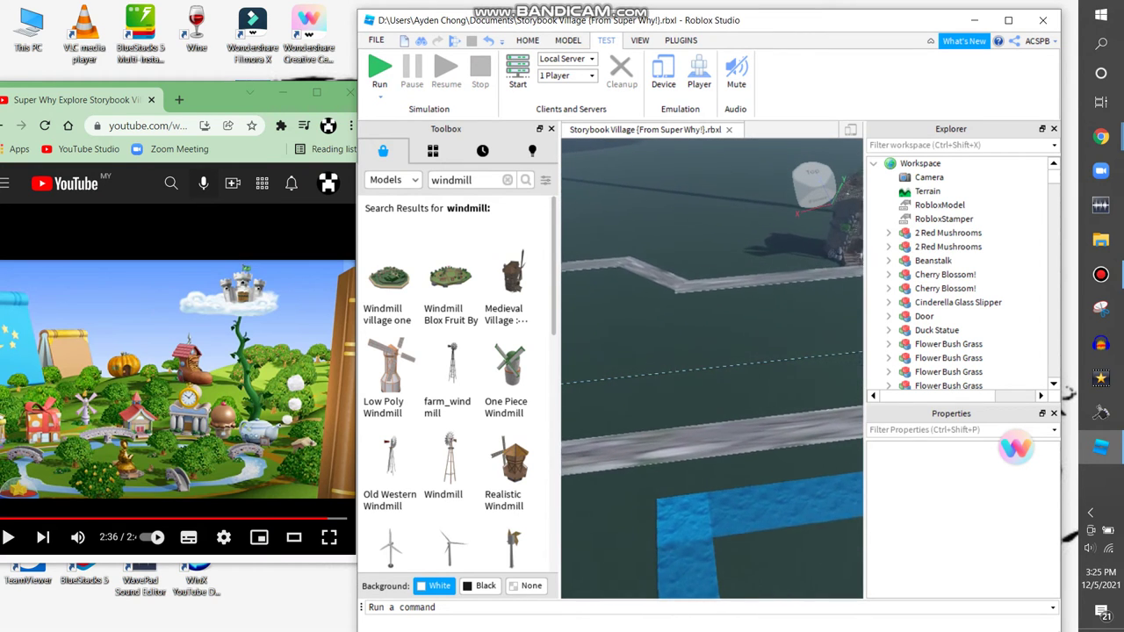
Step: Search the model library for "gift store" and insert the (FREE!) Vat19 Gift model between the two grey paths
left_click(507, 179)
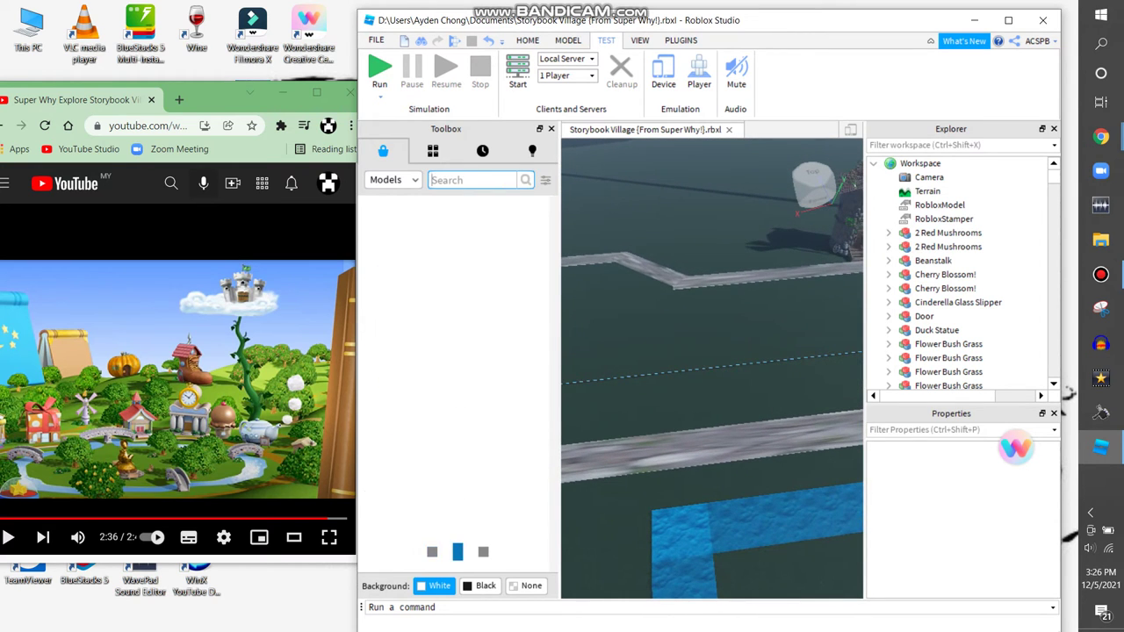
type("gift store")
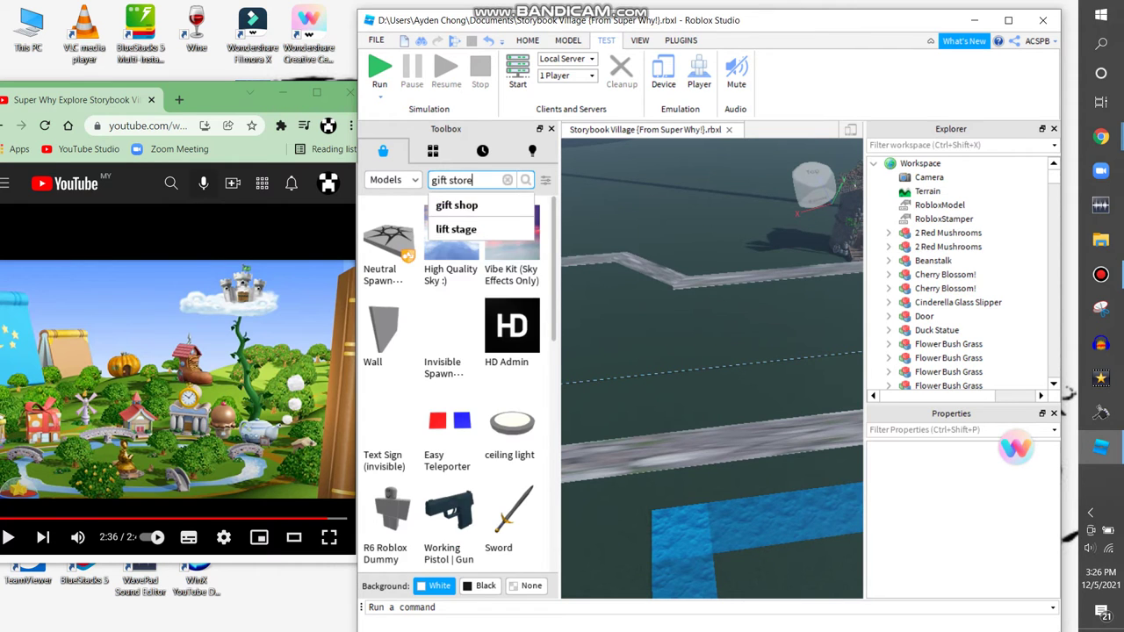
key("Return")
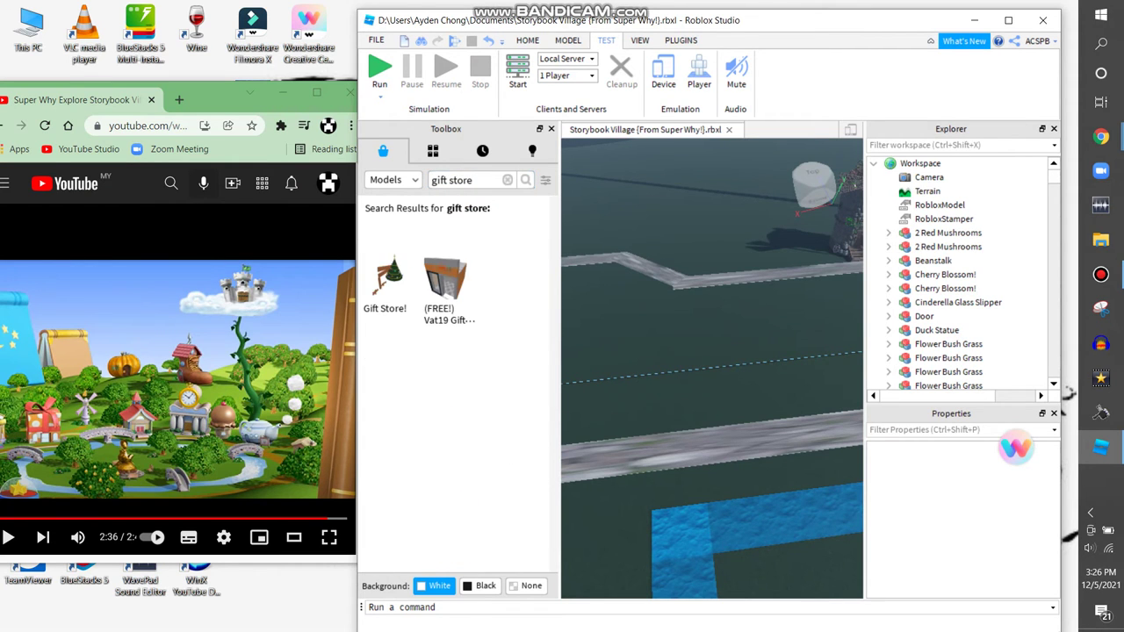
key("w")
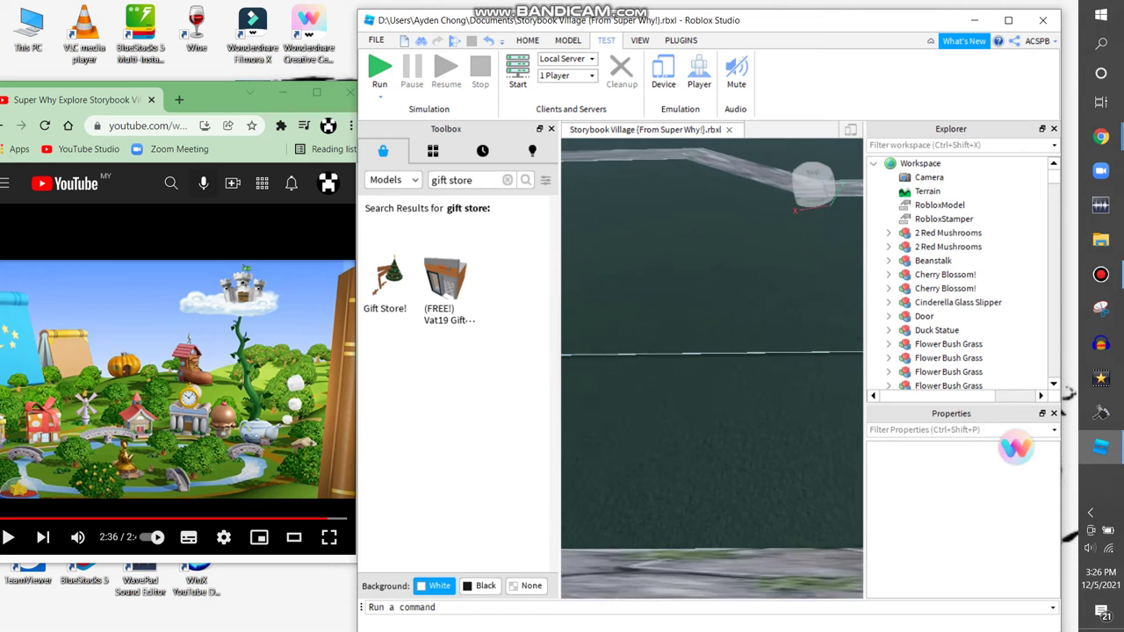
left_click(445, 281)
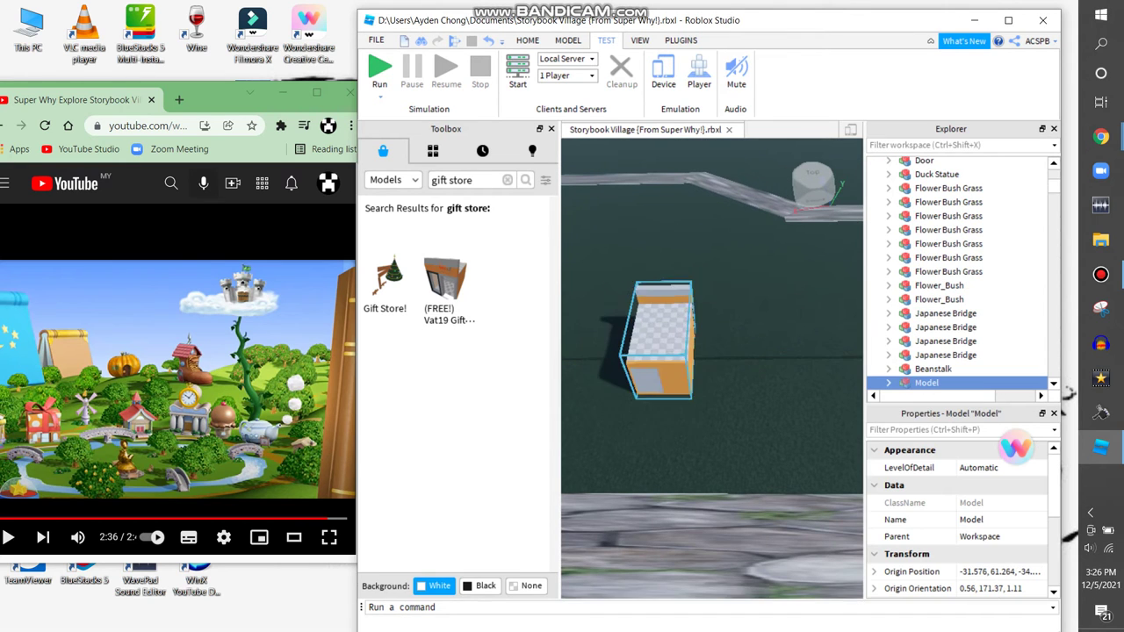
key("f")
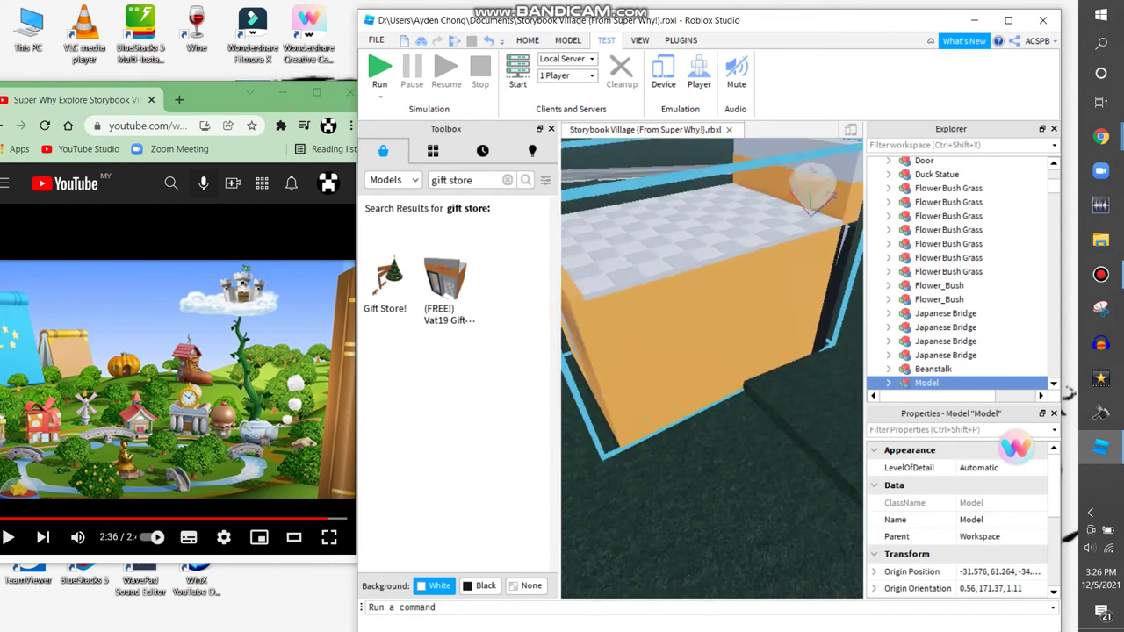
right_click(672, 264)
left_click(709, 89)
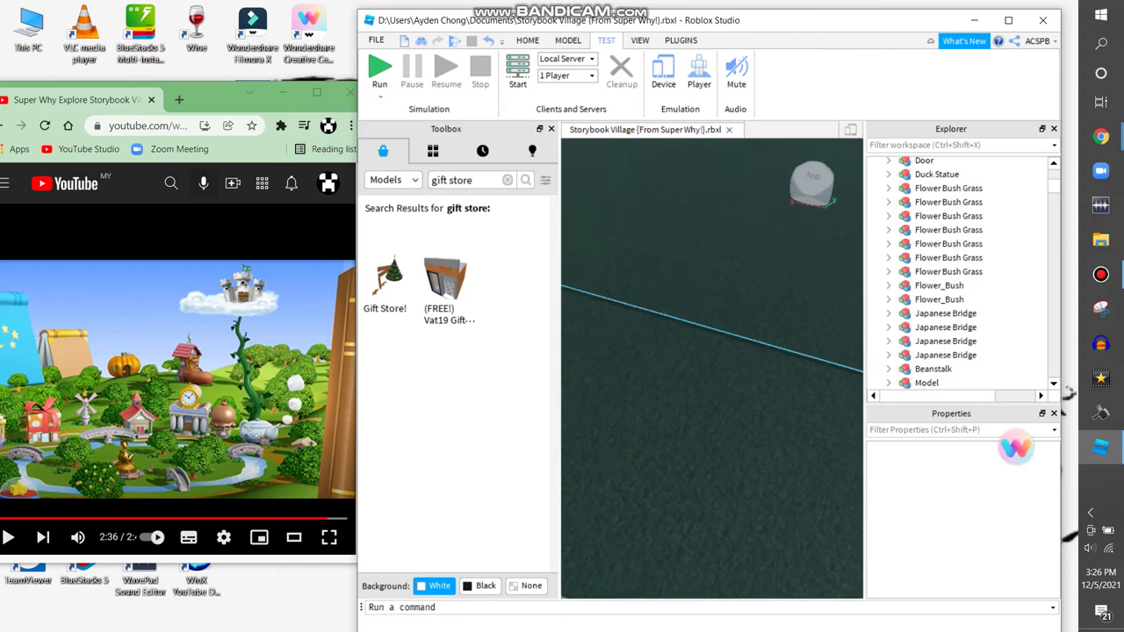
Step: Compare the village's paths, bridges and beanstalk loop with the reference YouTube video at 2:42 and 1:09
key("s")
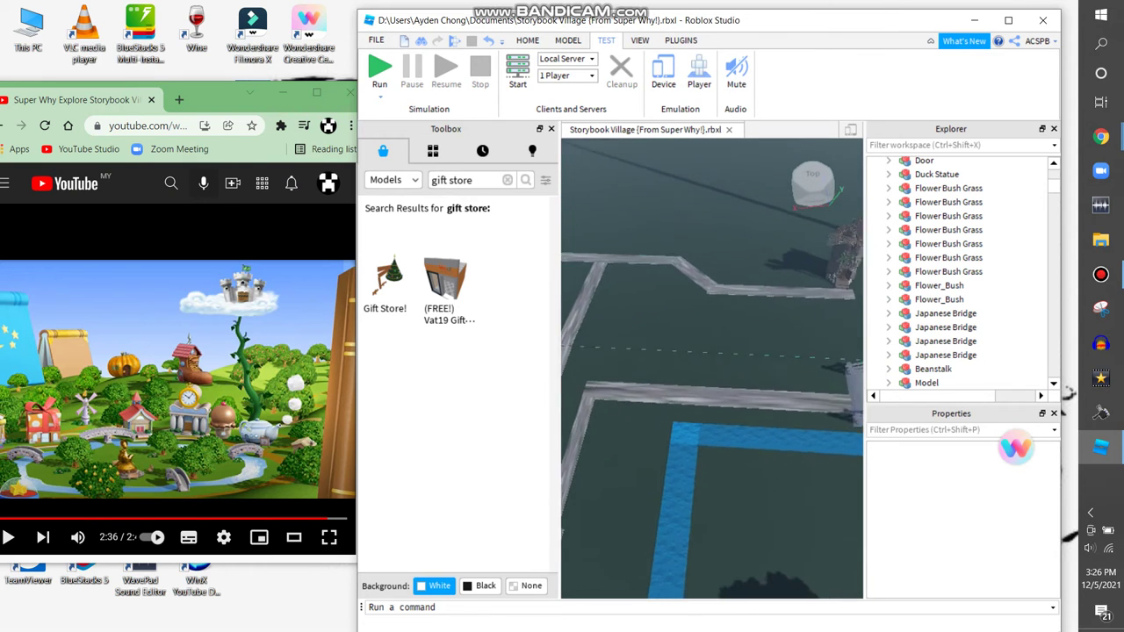
key("d")
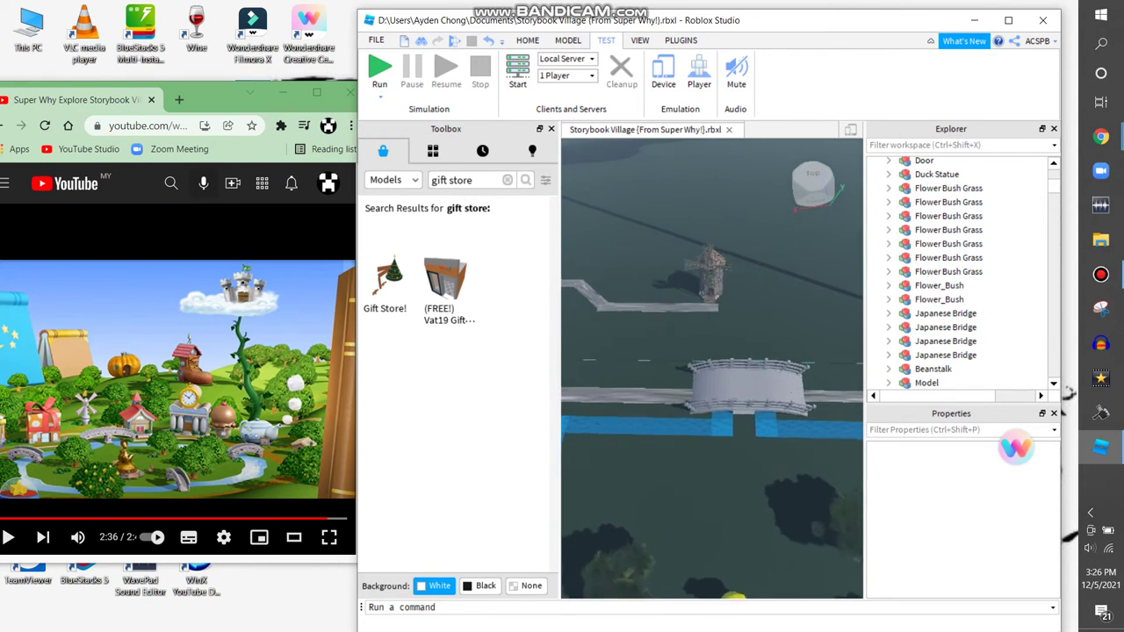
key("d")
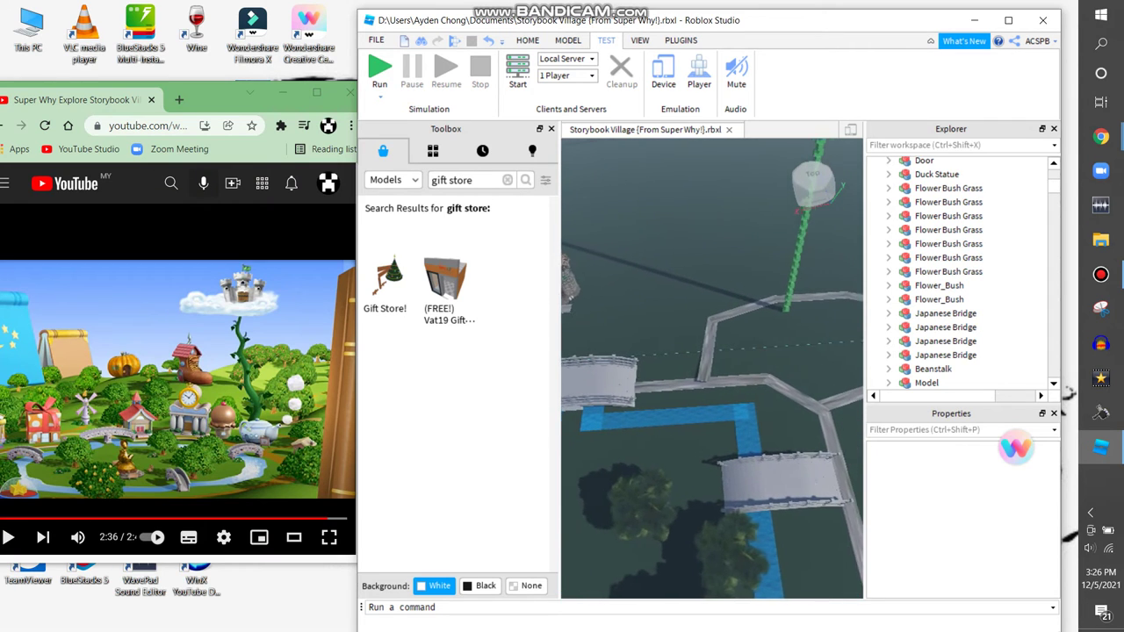
key("d")
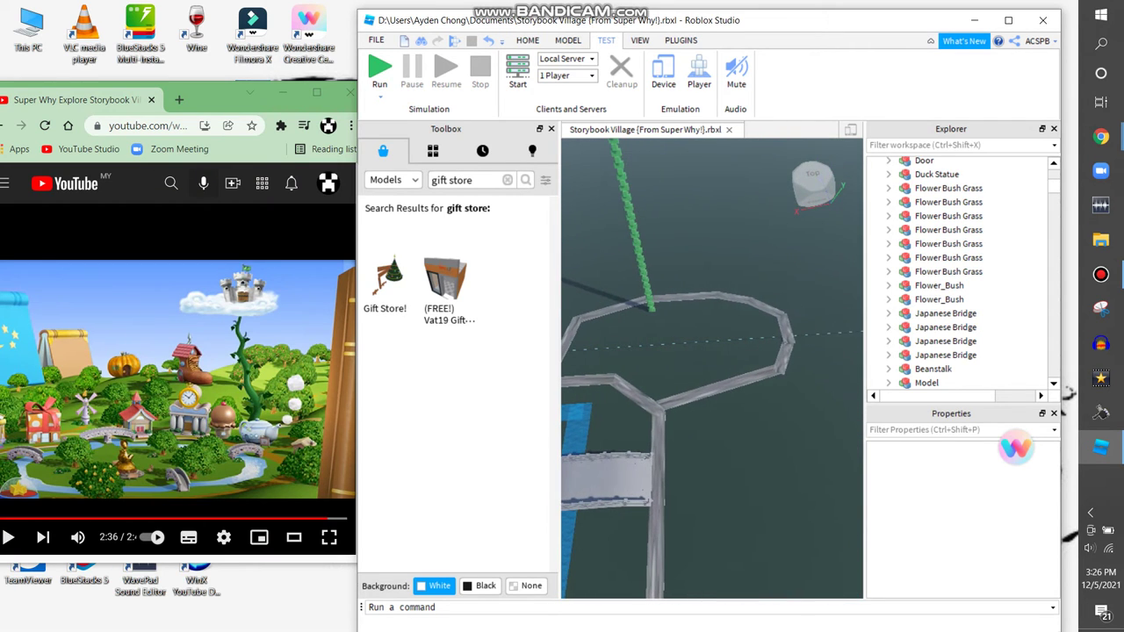
left_click(340, 519)
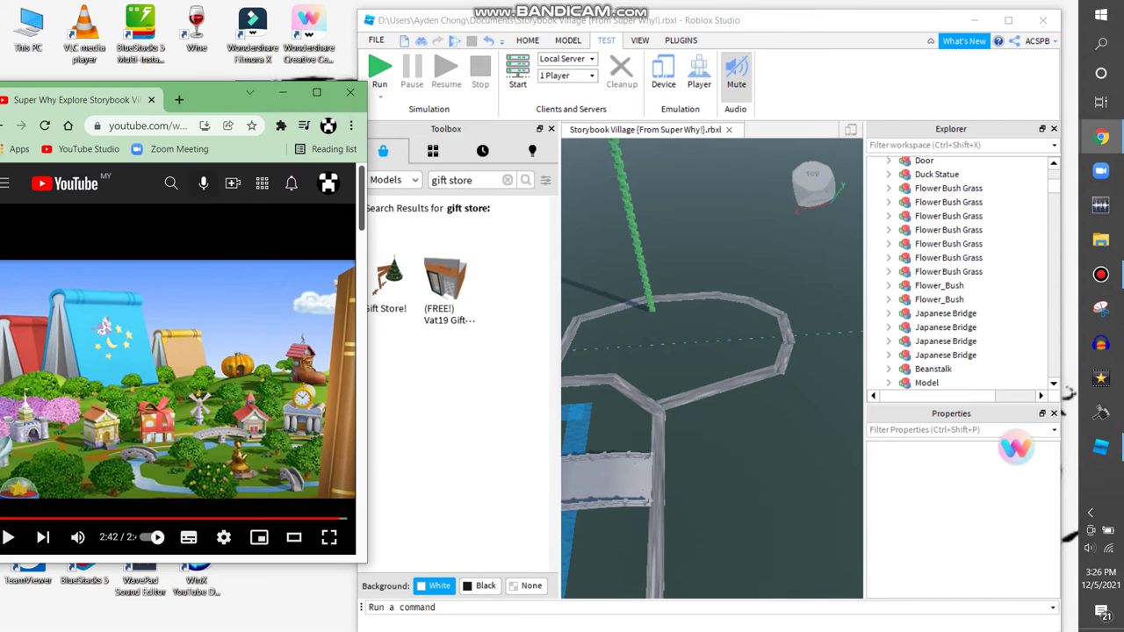
mouse_move(711, 369)
right_mouse_down()
mouse_move(615, 369)
mouse_move(702, 375)
mouse_move(711, 439)
mouse_move(711, 369)
right_mouse_up()
key("s")
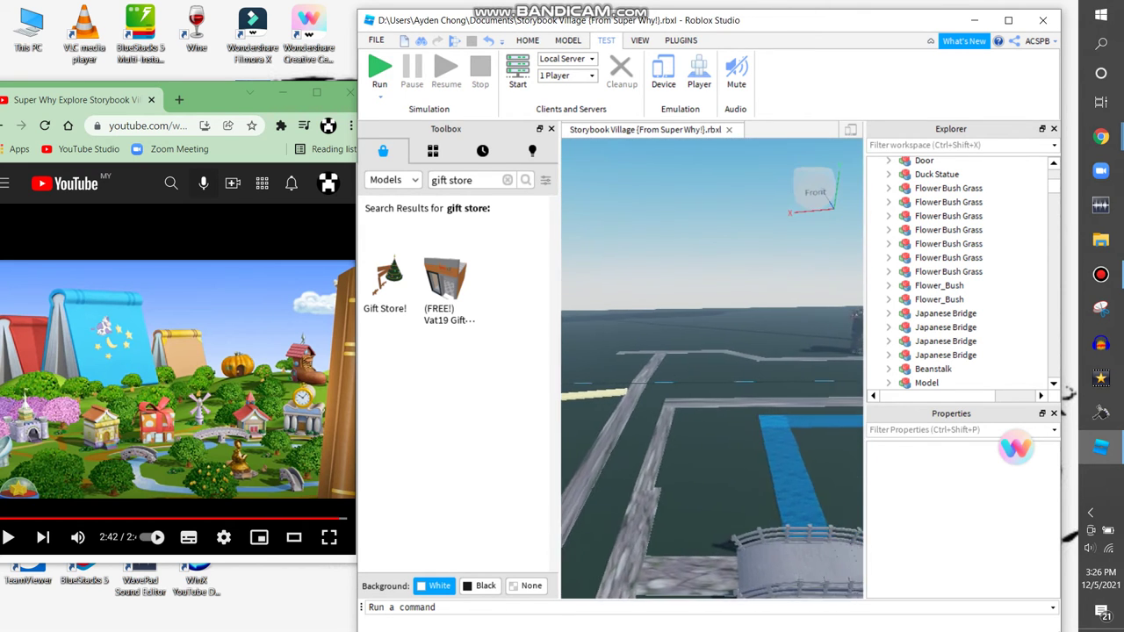
right_click_drag(711, 369, 707, 485)
left_click(154, 518)
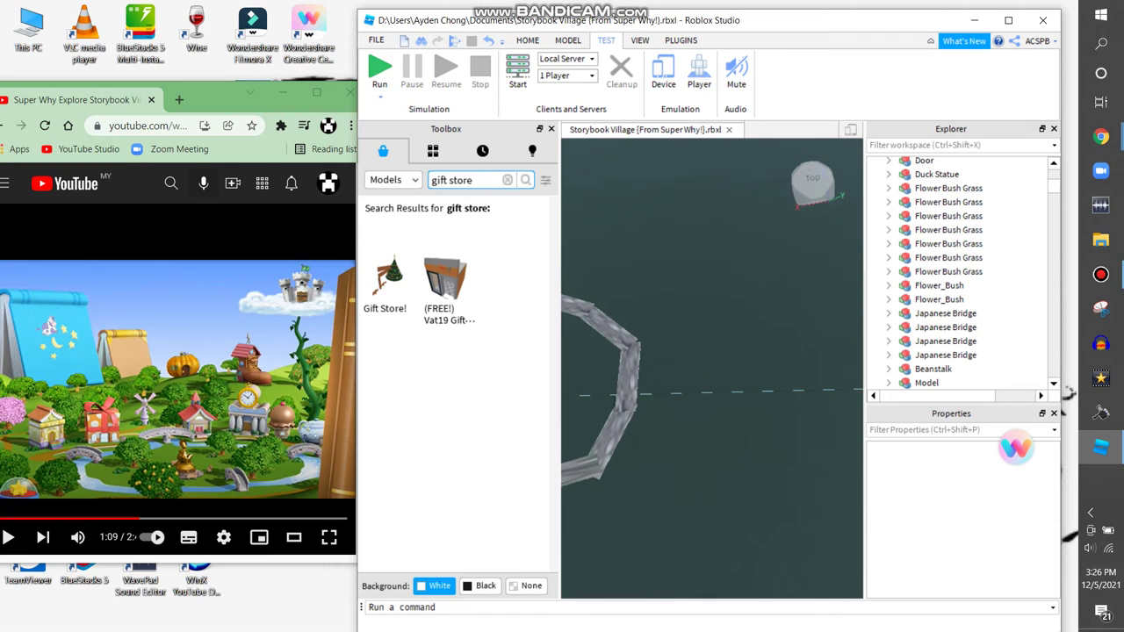
Step: Search the model library for "teapot house"
left_click(507, 179)
type("teap")
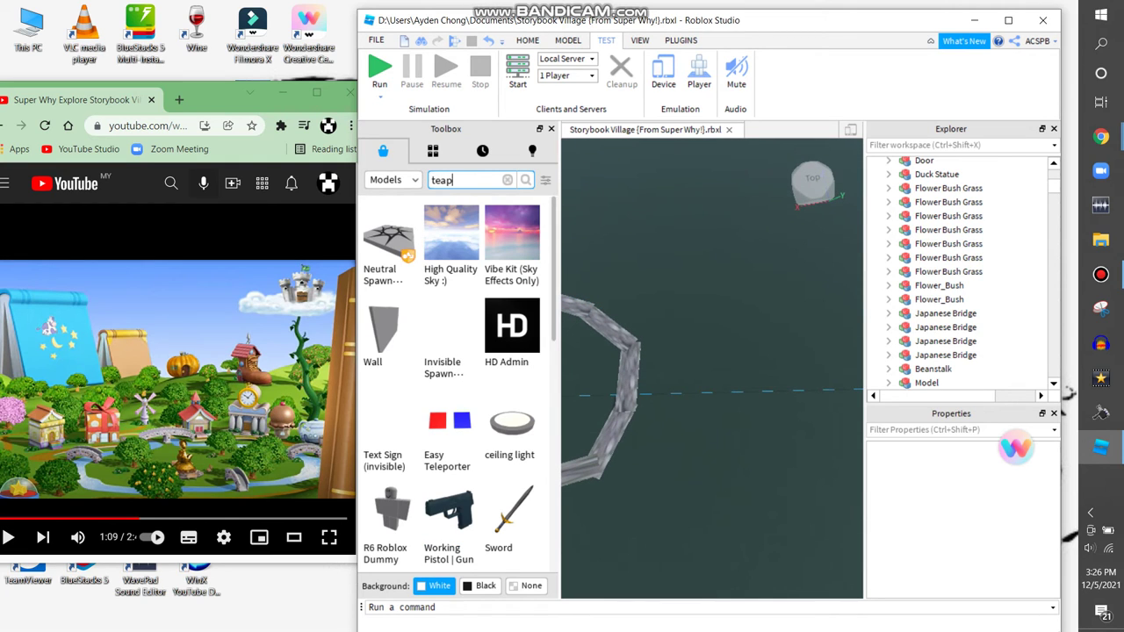
type("ot house")
key("Return")
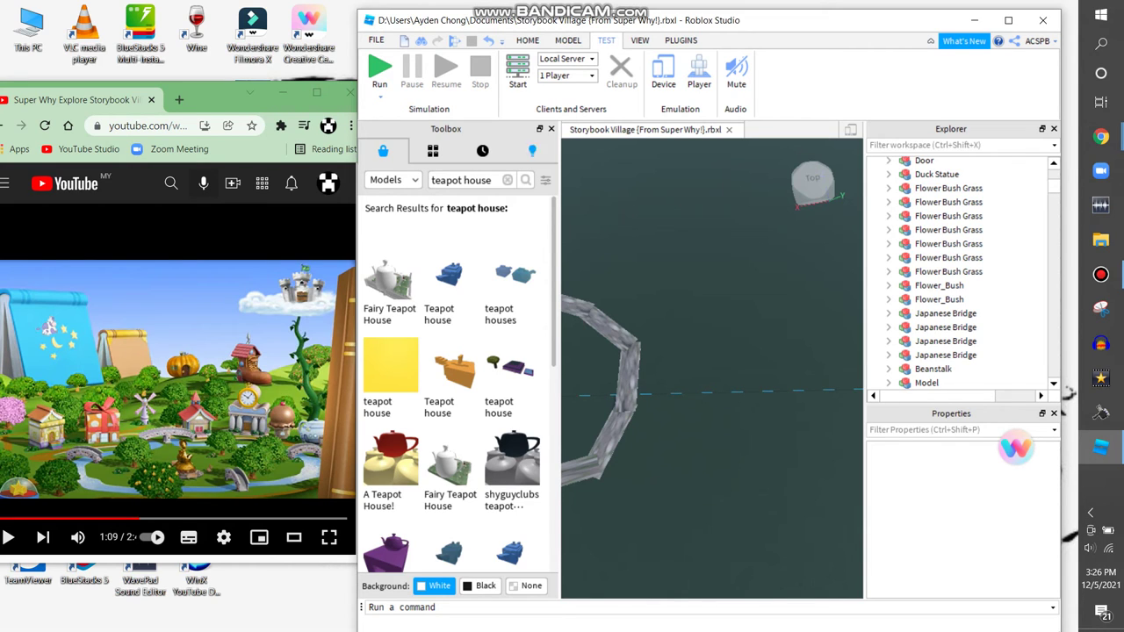
Step: Insert the giant teapot house beside the outer end of the grey path loop near the beanstalk and rotate it
right_click_drag(711, 369, 694, 294)
left_click(926, 383)
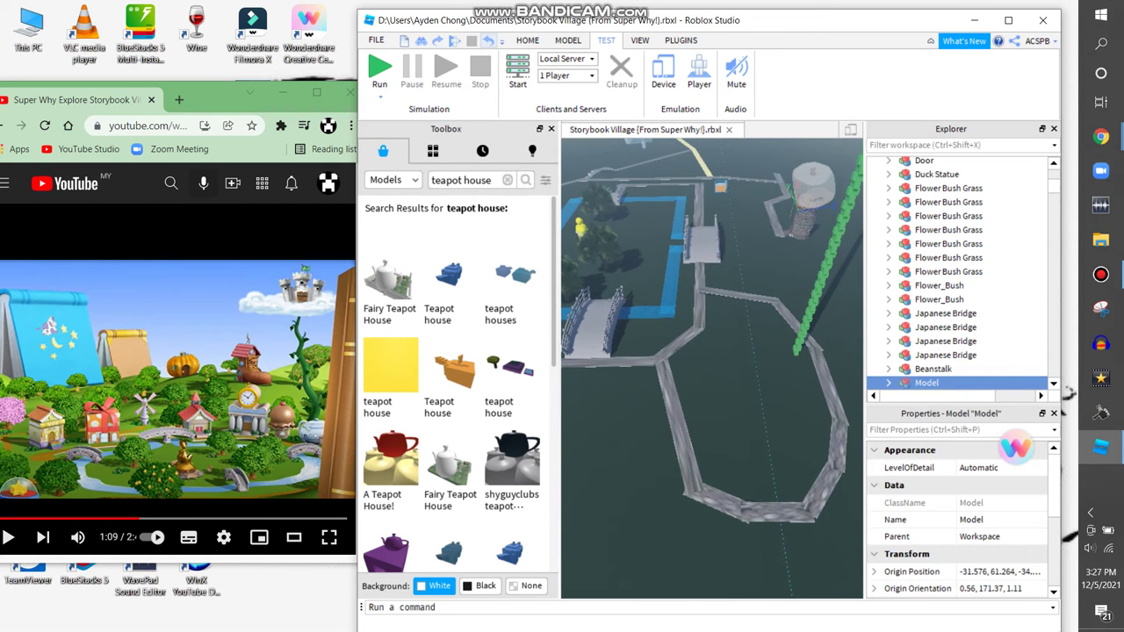
left_click(694, 294)
scroll(693, 294, "up", 5)
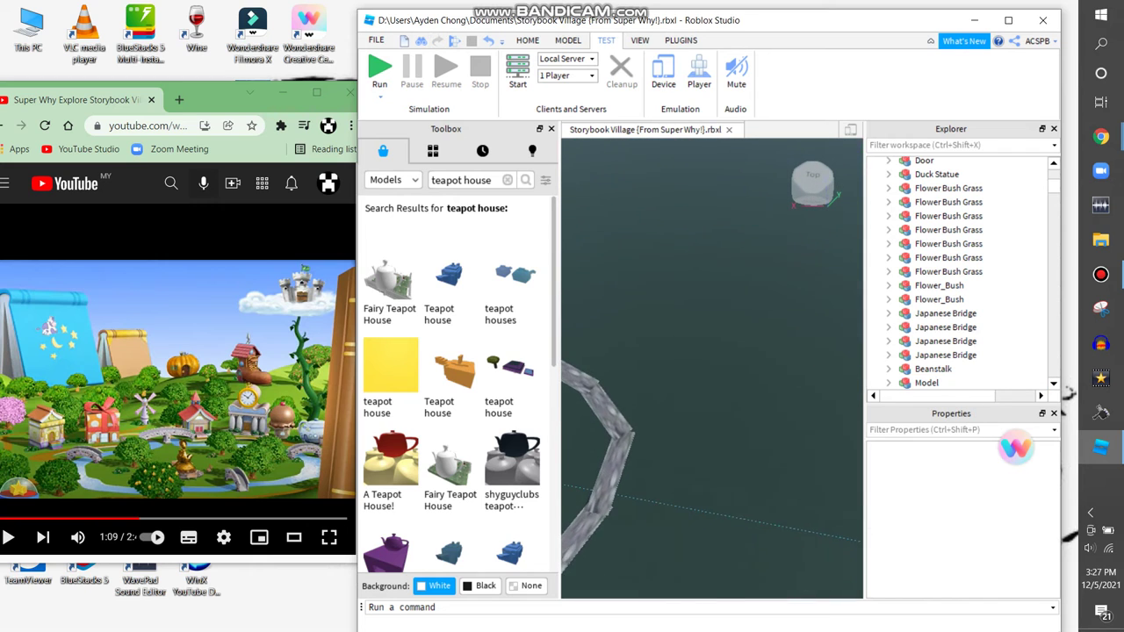
scroll(390, 254, "down", 5)
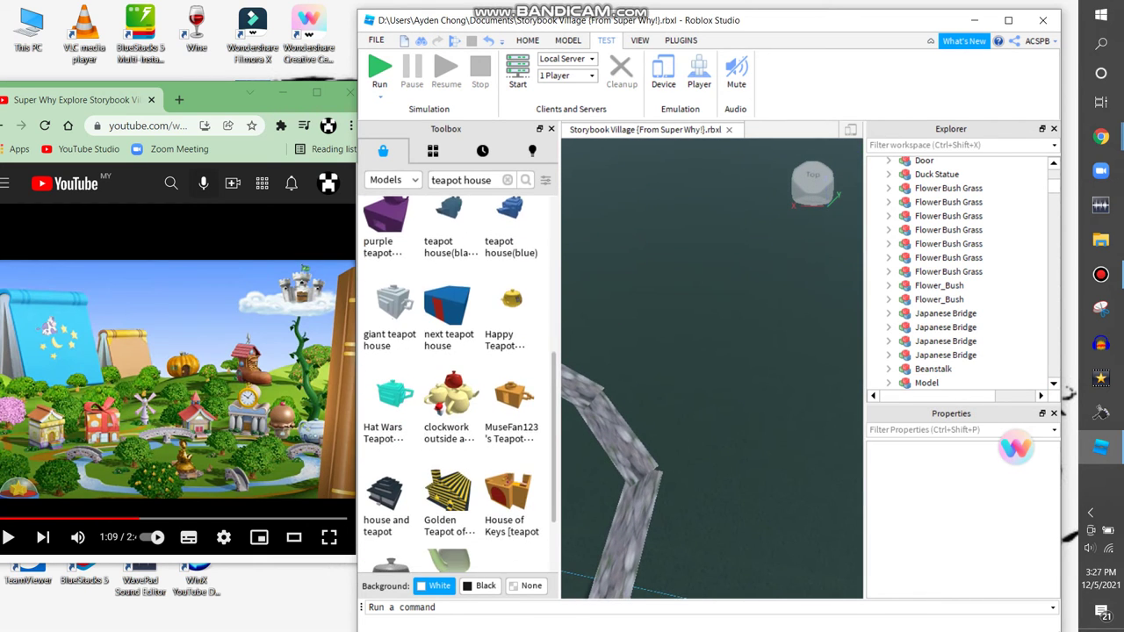
left_click(390, 251)
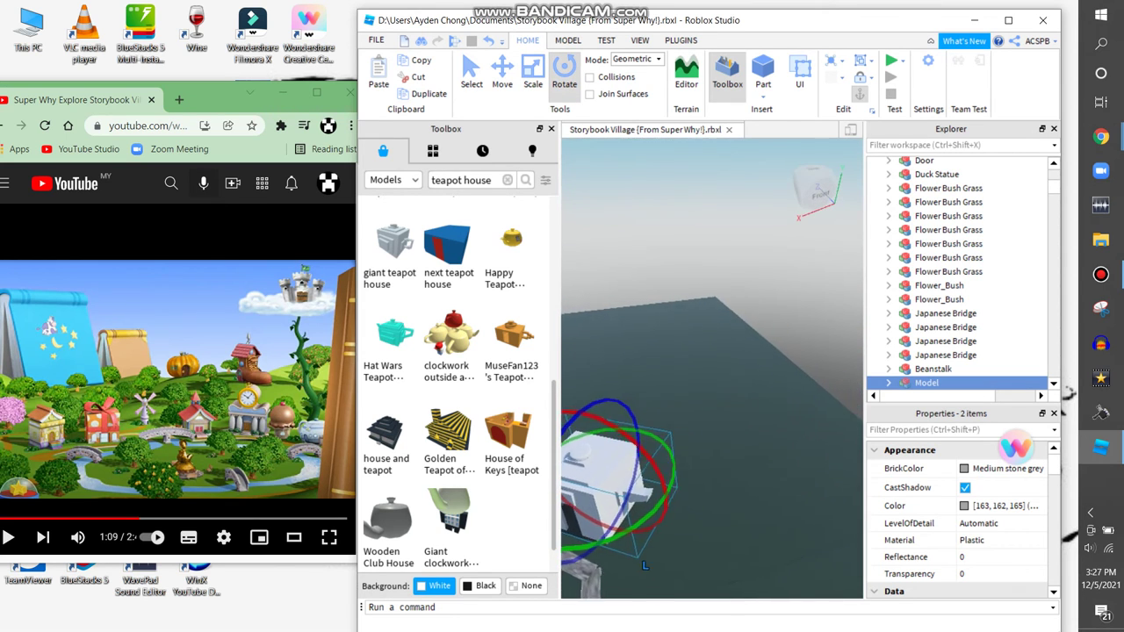
Step: Compare the teapot house from several angles with the reference video at 2:36 and select the model
key("w")
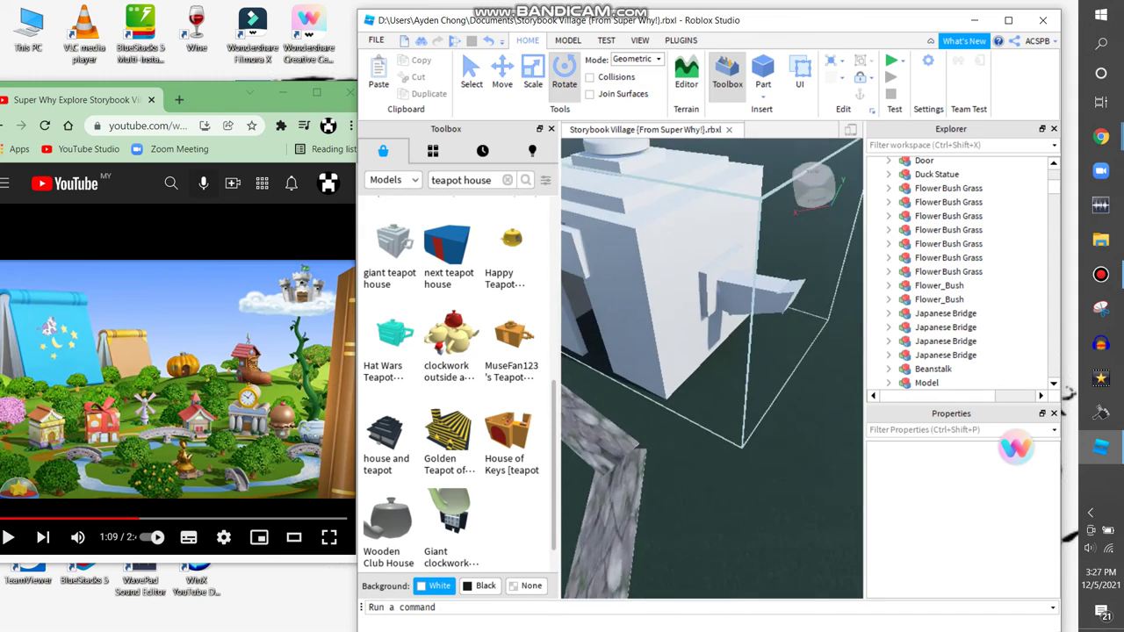
left_click_drag(146, 519, 323, 519)
mouse_move(711, 395)
right_mouse_down()
mouse_move(711, 364)
mouse_move(706, 395)
right_mouse_up()
left_click(326, 519)
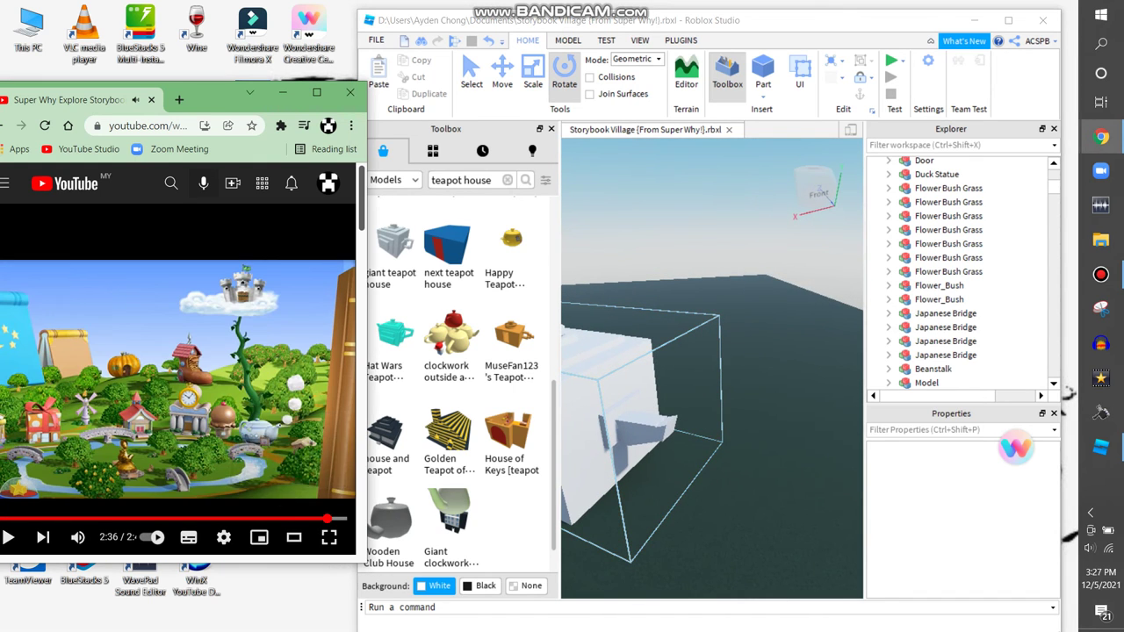
right_click_drag(706, 395, 707, 380)
scroll(707, 379, "up", 2)
scroll(701, 337, "down", 8)
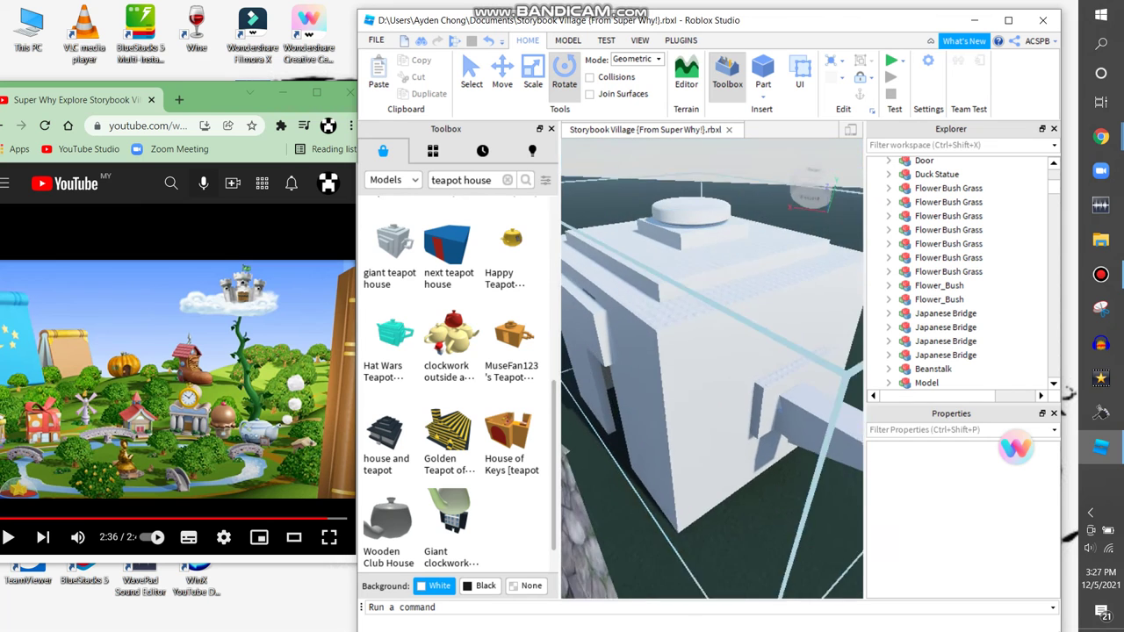
left_click(701, 337)
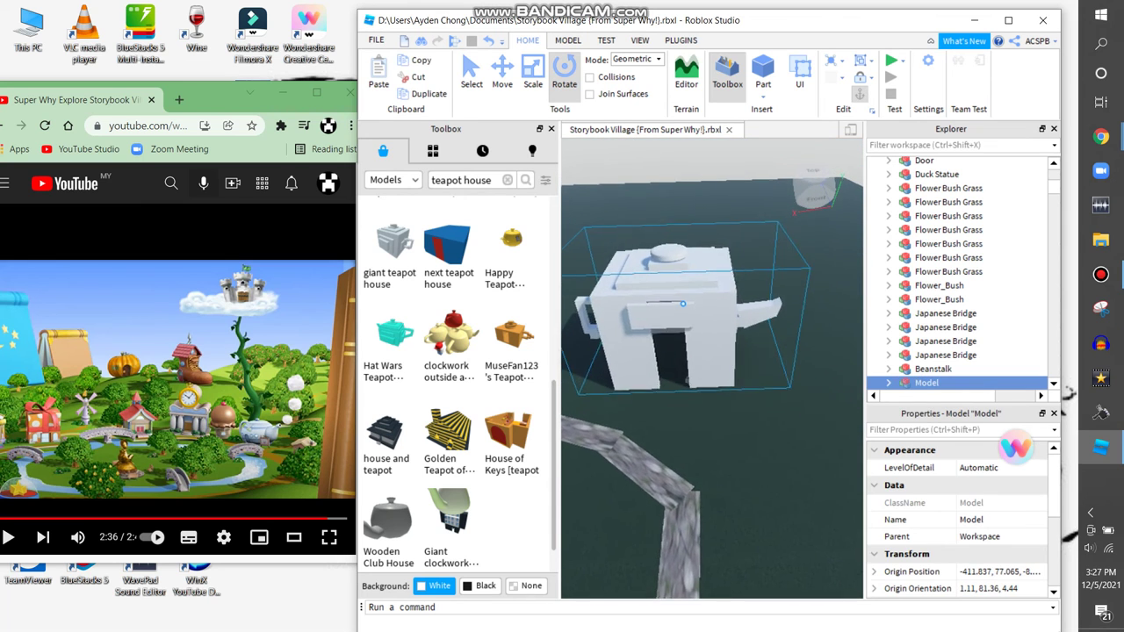
Step: Rotate the giant teapot house about 30 degrees around its vertical axis so its doorway turns toward the grey path loop
left_click_drag(701, 337, 694, 527)
key("f")
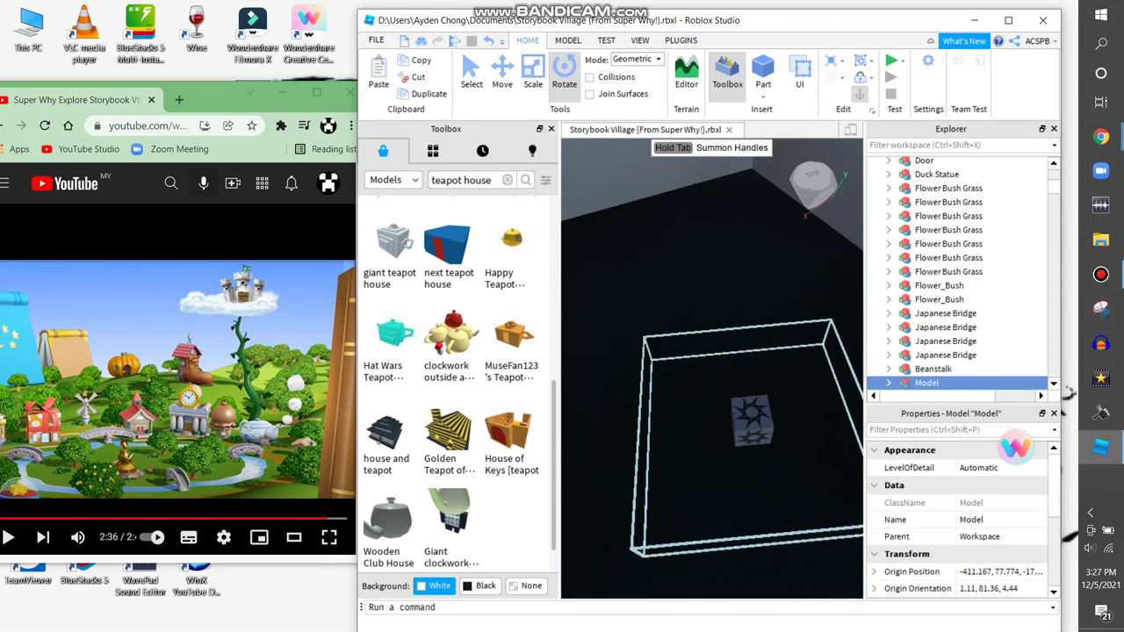
scroll(711, 351, "down", 3)
left_click_drag(632, 338, 694, 327)
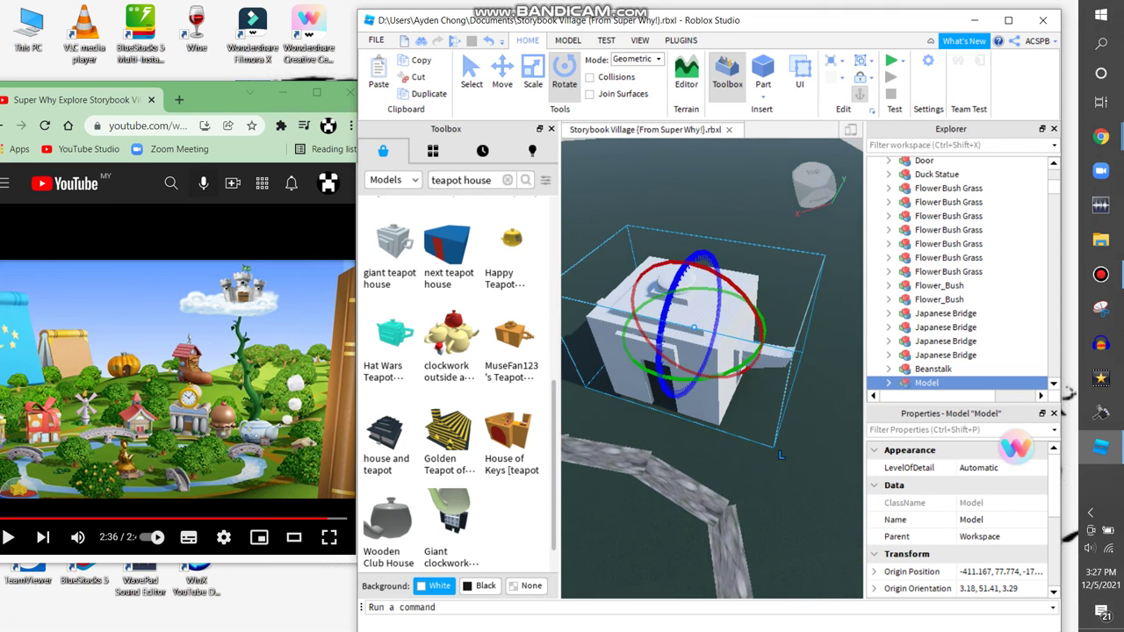
right_click(707, 401)
key("Escape")
Step: Search the model library for "door"
scroll(711, 368, "up", 5)
right_click_drag(711, 369, 711, 307)
left_click(507, 179)
type("door")
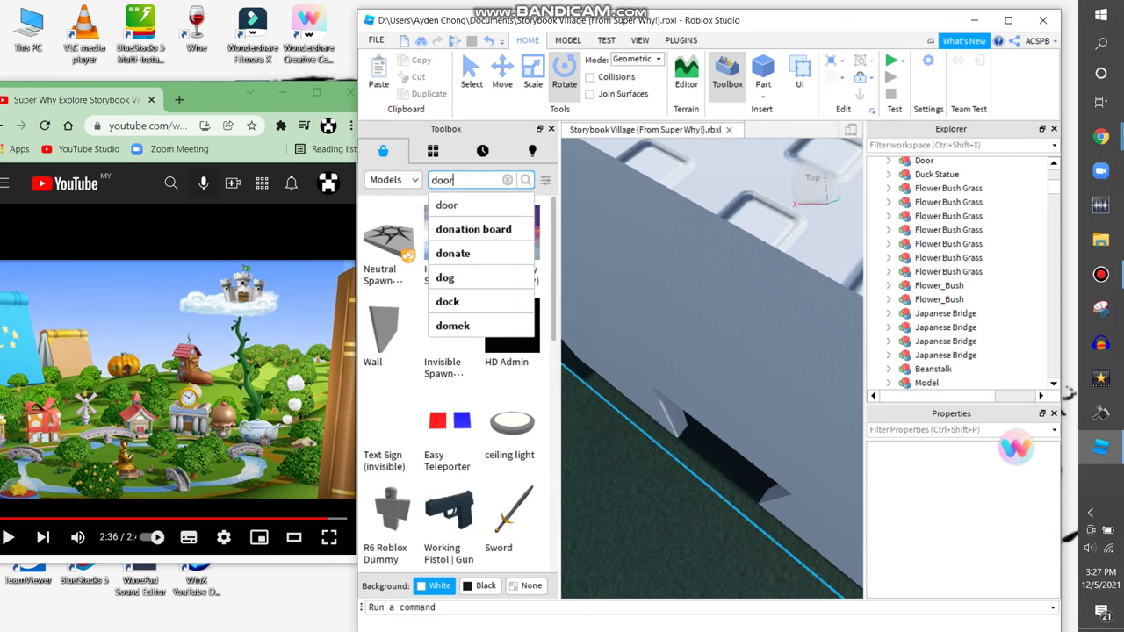
key("Return")
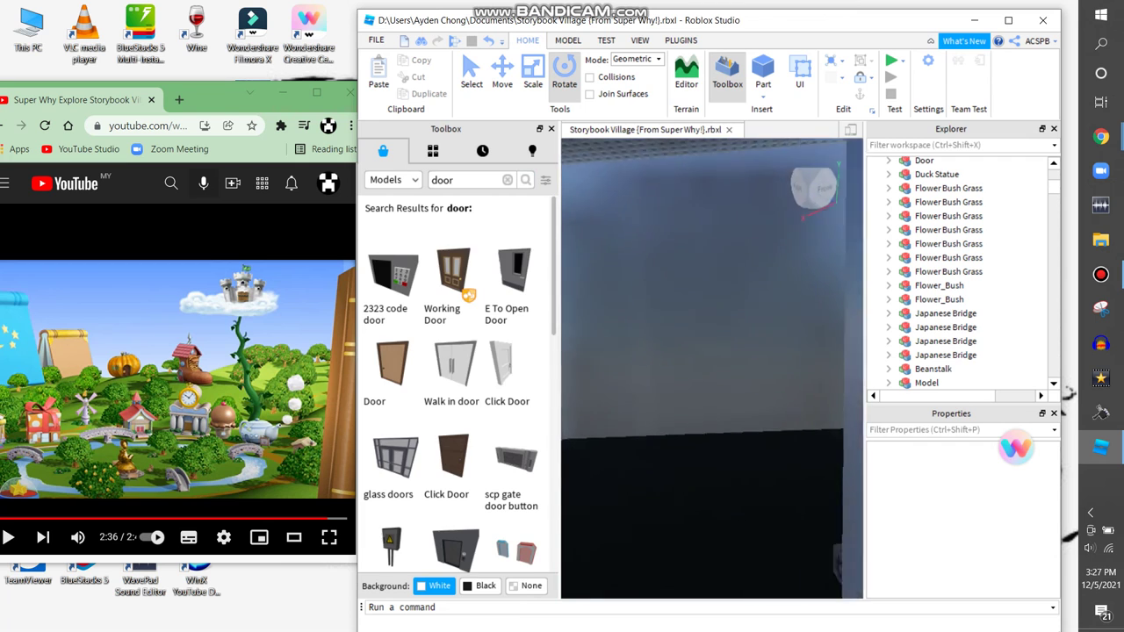
Step: Insert the Working Door model at the teapot house's doorway and rotate it about 30 degrees to line up with the front wall
left_click_drag(763, 406, 719, 397)
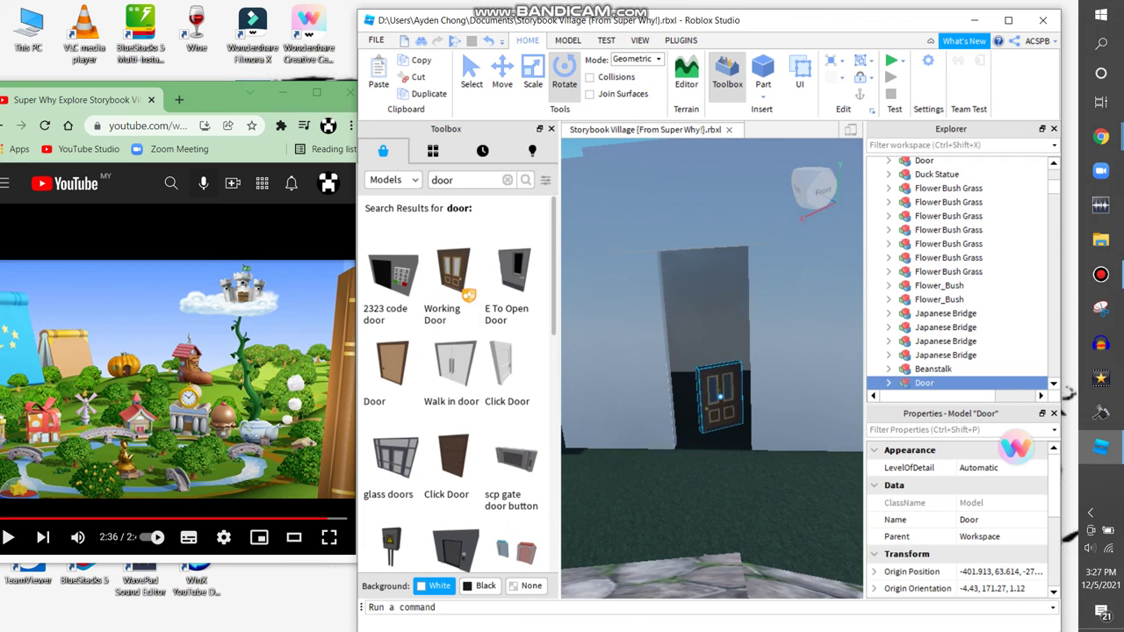
key("f")
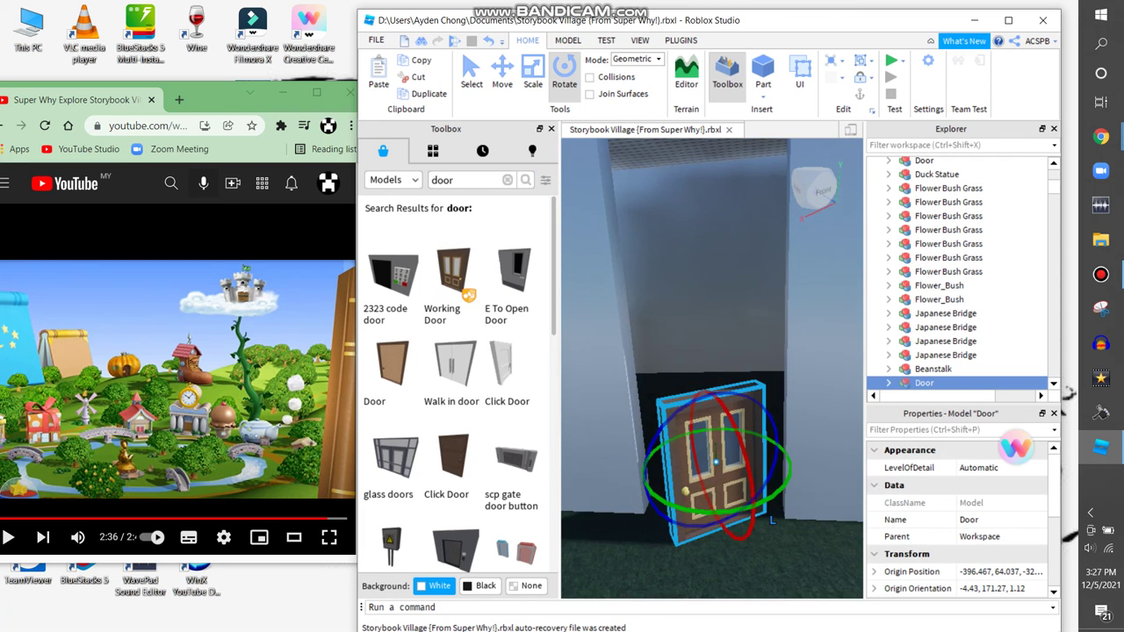
scroll(711, 369, "down", 5)
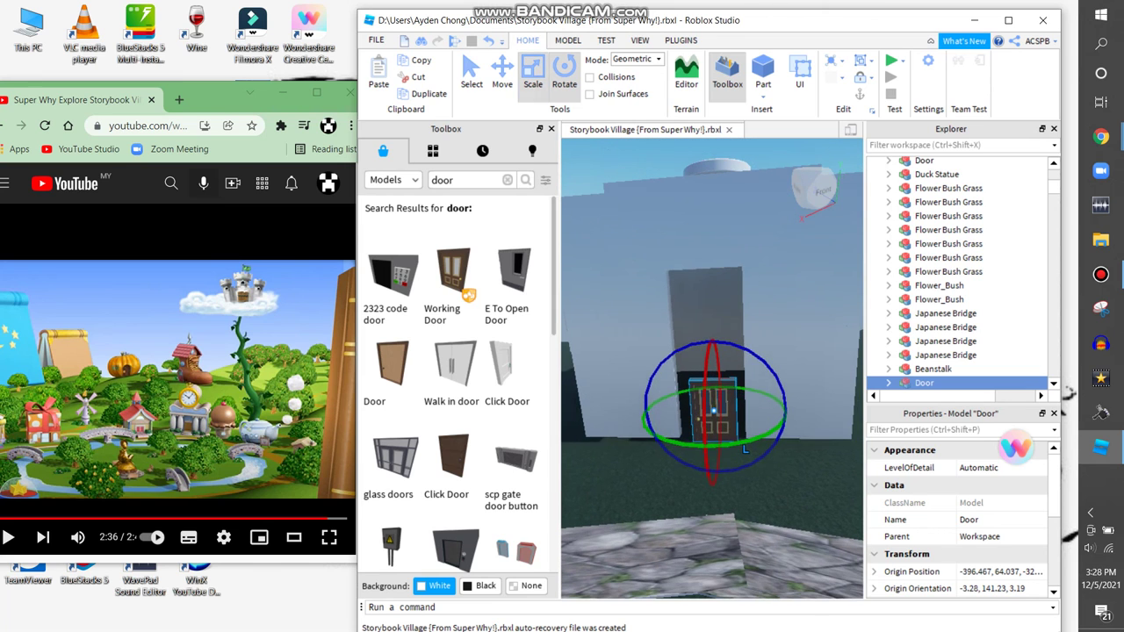
Step: Scale up the brown door until it spans the width of the teapot house's doorway
left_click_drag(711, 357, 709, 326)
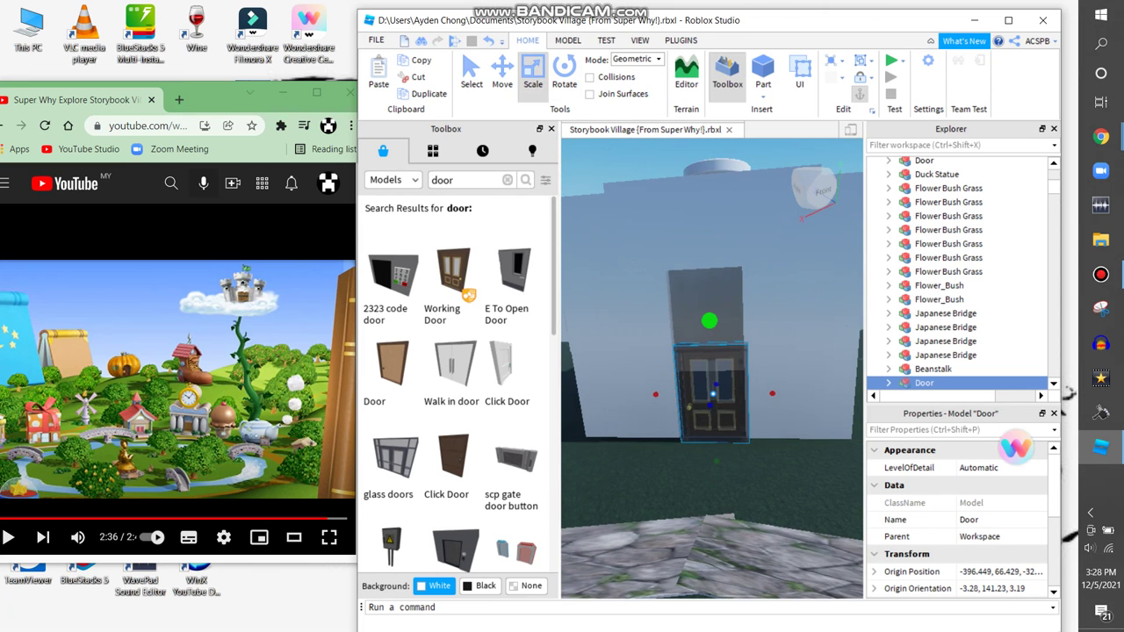
scroll(712, 368, "up", 3)
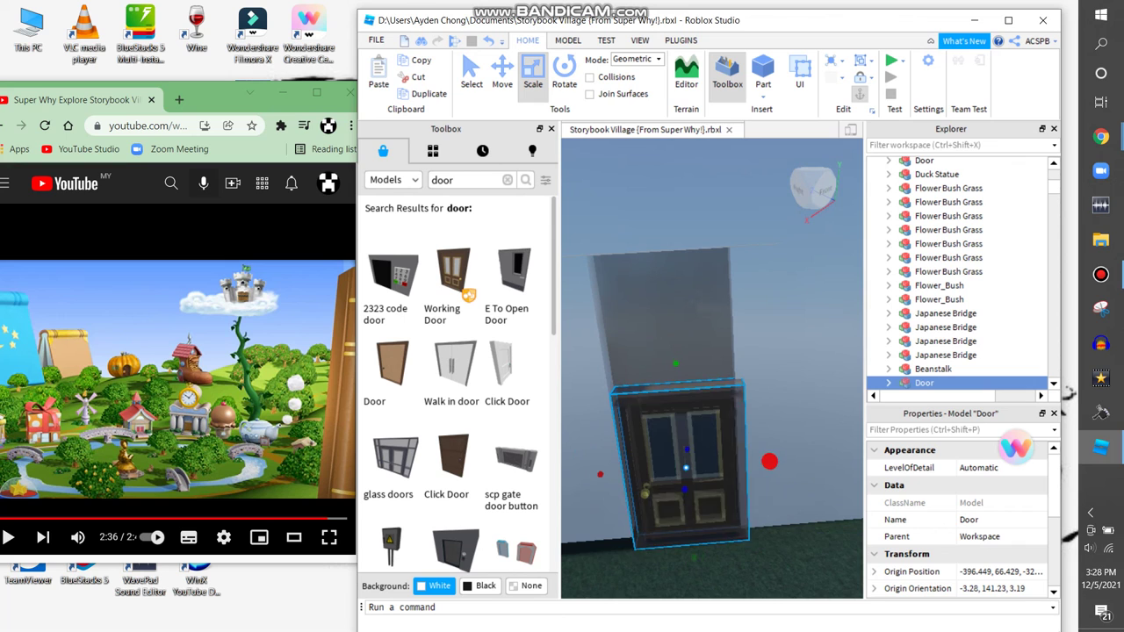
Step: Select the teapot house model and move it slightly down toward the ground
scroll(712, 368, "down", 2)
left_click(453, 272)
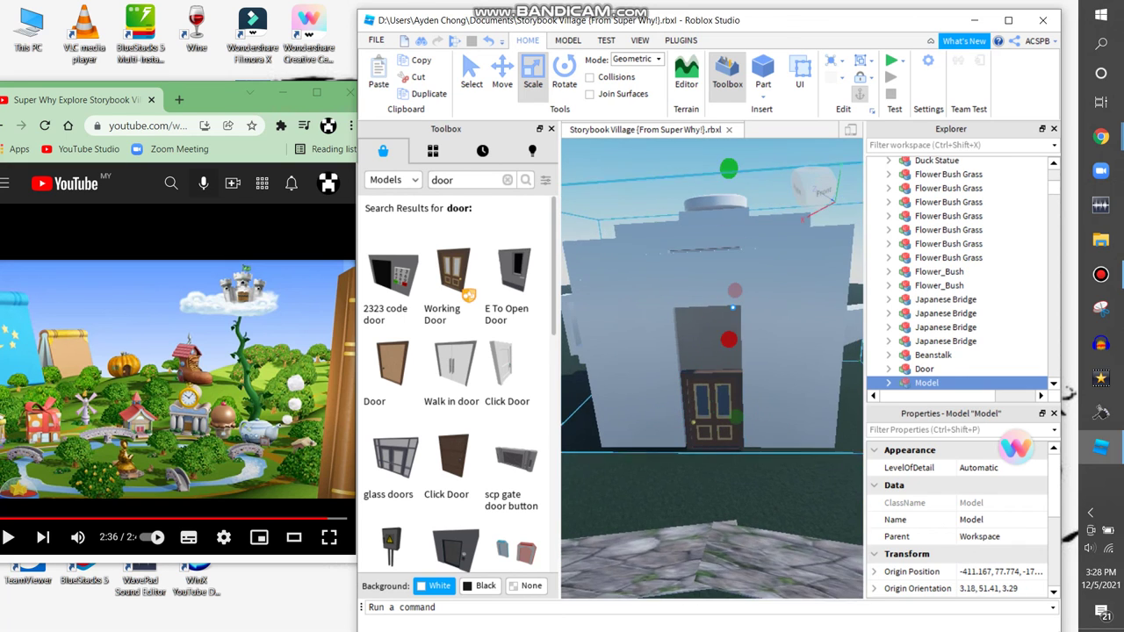
key("ctrl+2")
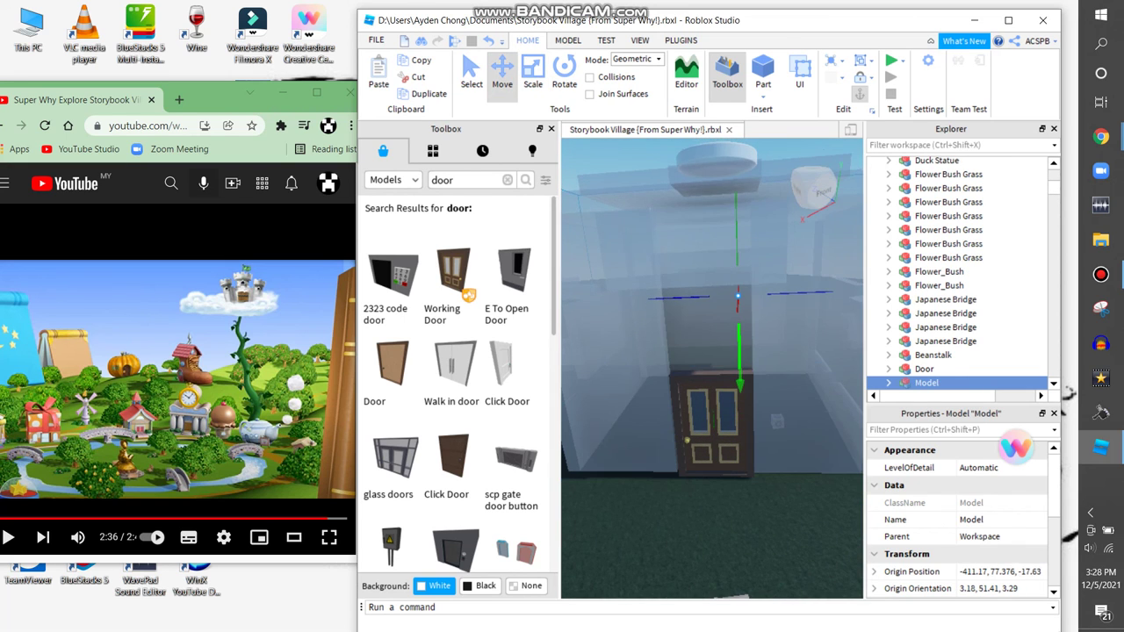
Step: Insert a white block part and place it at the upper corner of the door, in the open gap of the doorway
right_click_drag(712, 368, 738, 369)
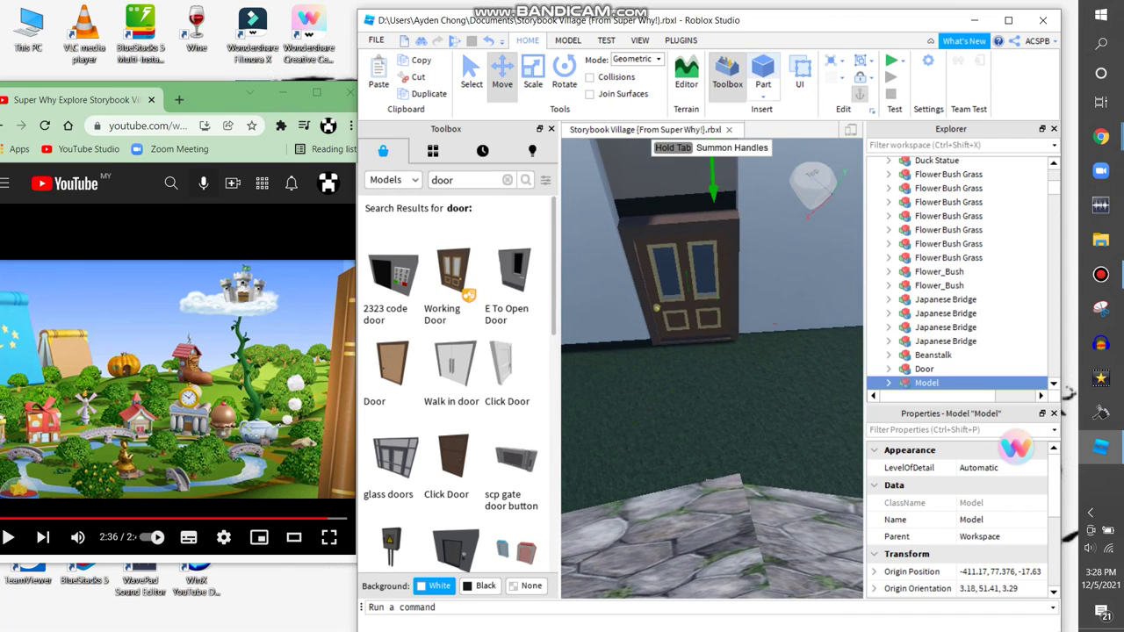
left_click(737, 369)
left_click_drag(711, 365, 660, 224)
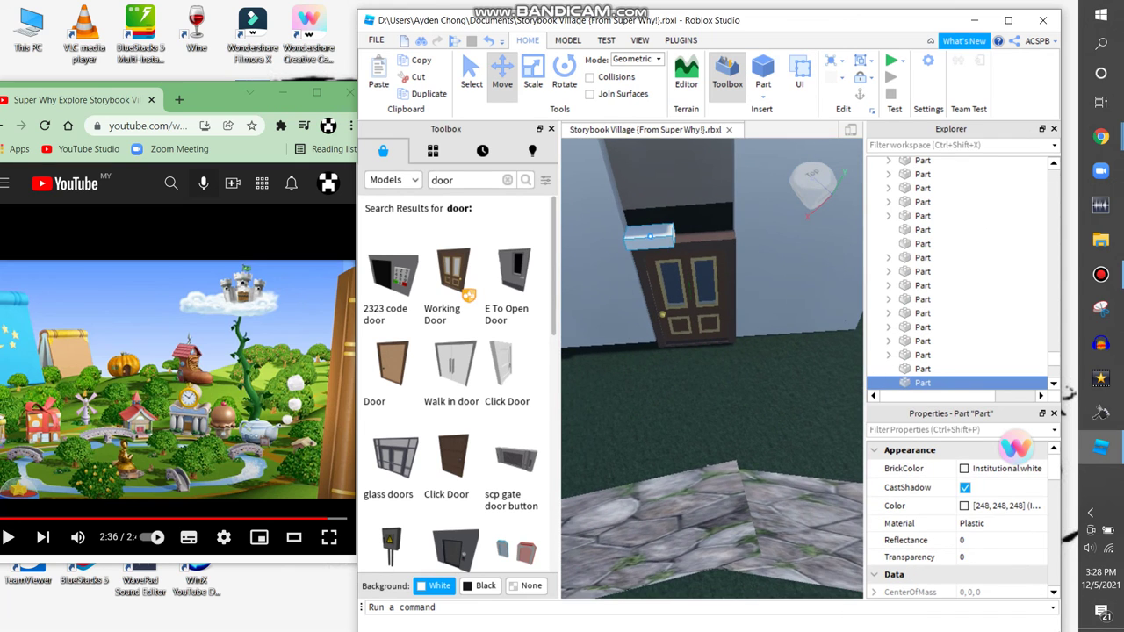